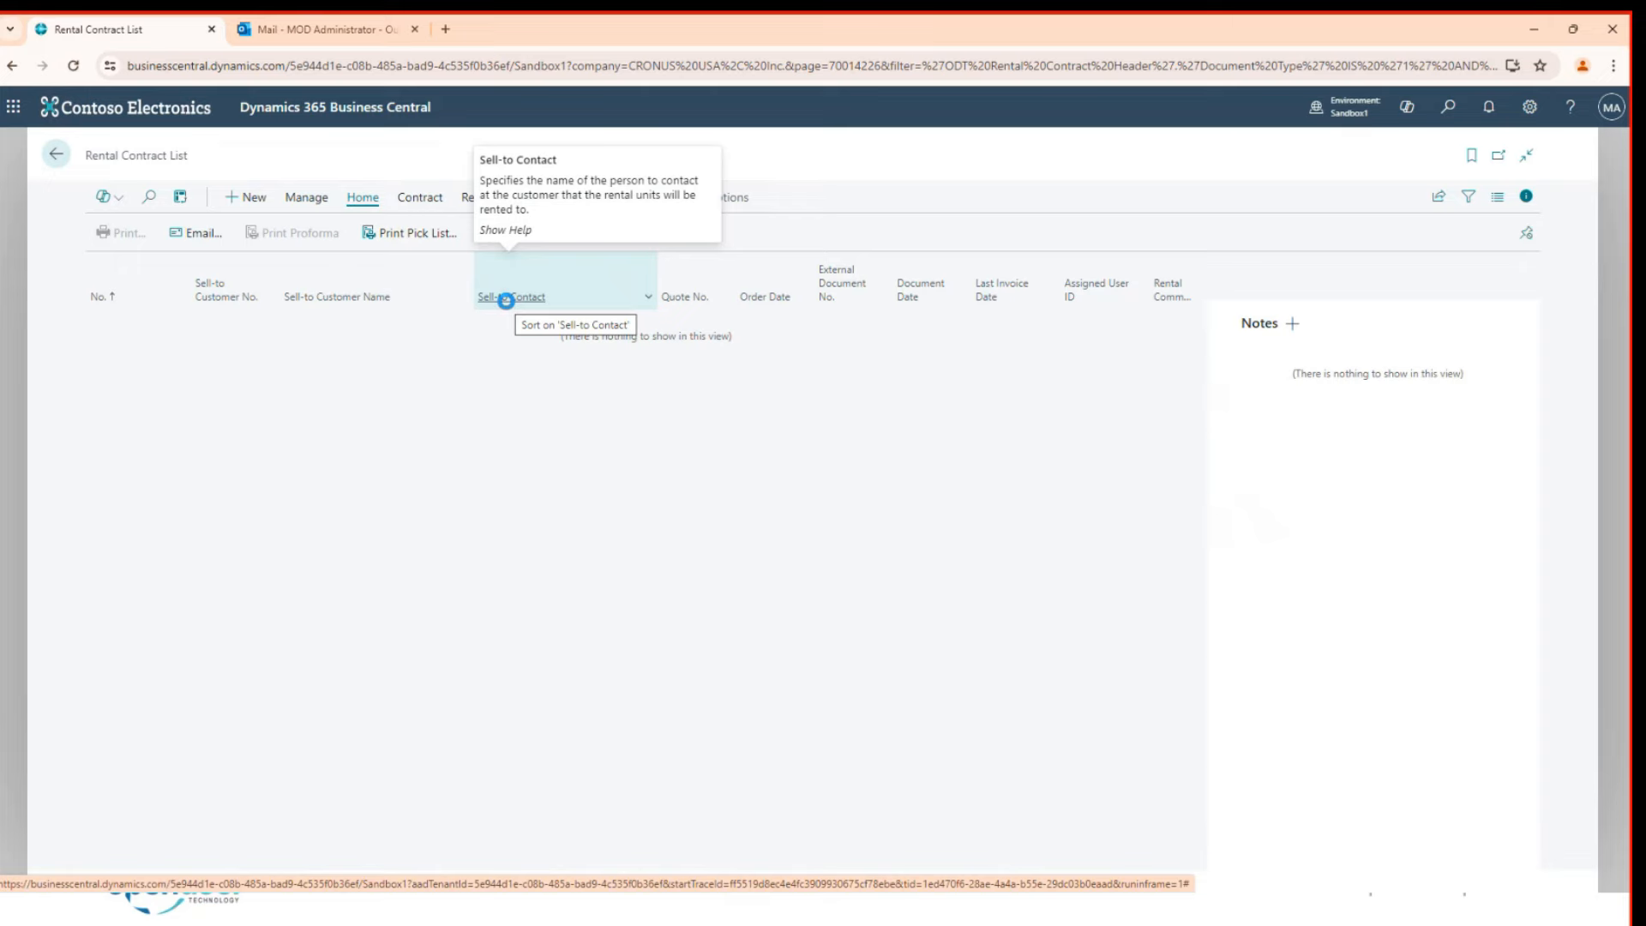
# Step: Create a new rental contract with Adatum Corporation as the sell-to customer
pyautogui.hotkey('alt', 'n')
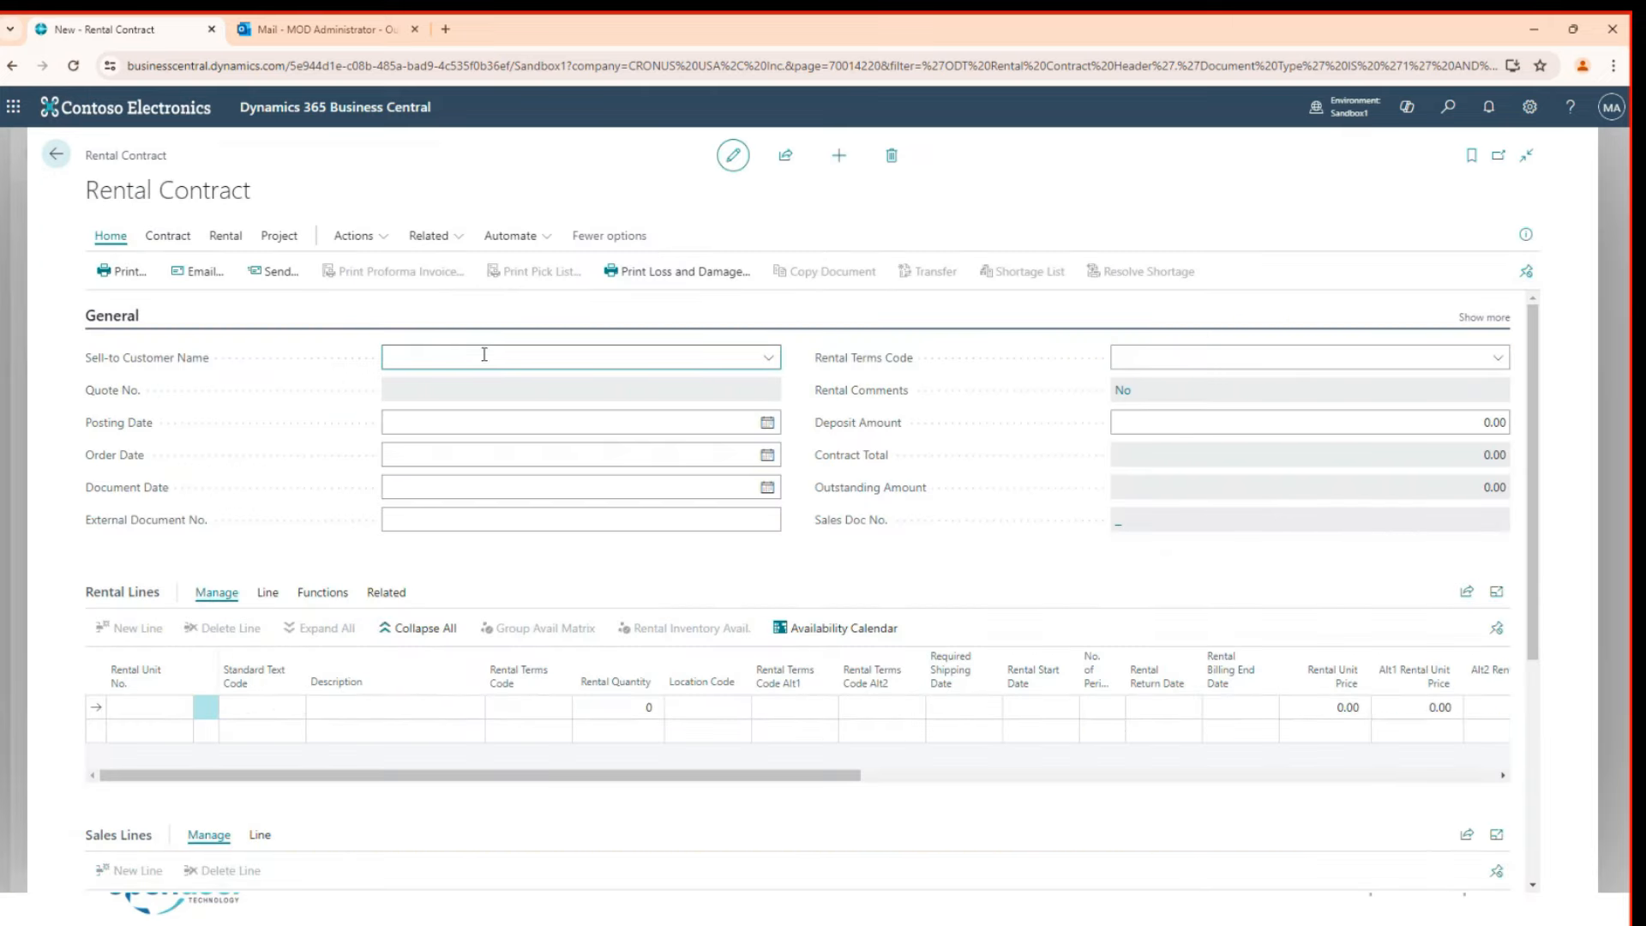
pyautogui.click(484, 354)
pyautogui.write('10000')
pyautogui.press('Tab')
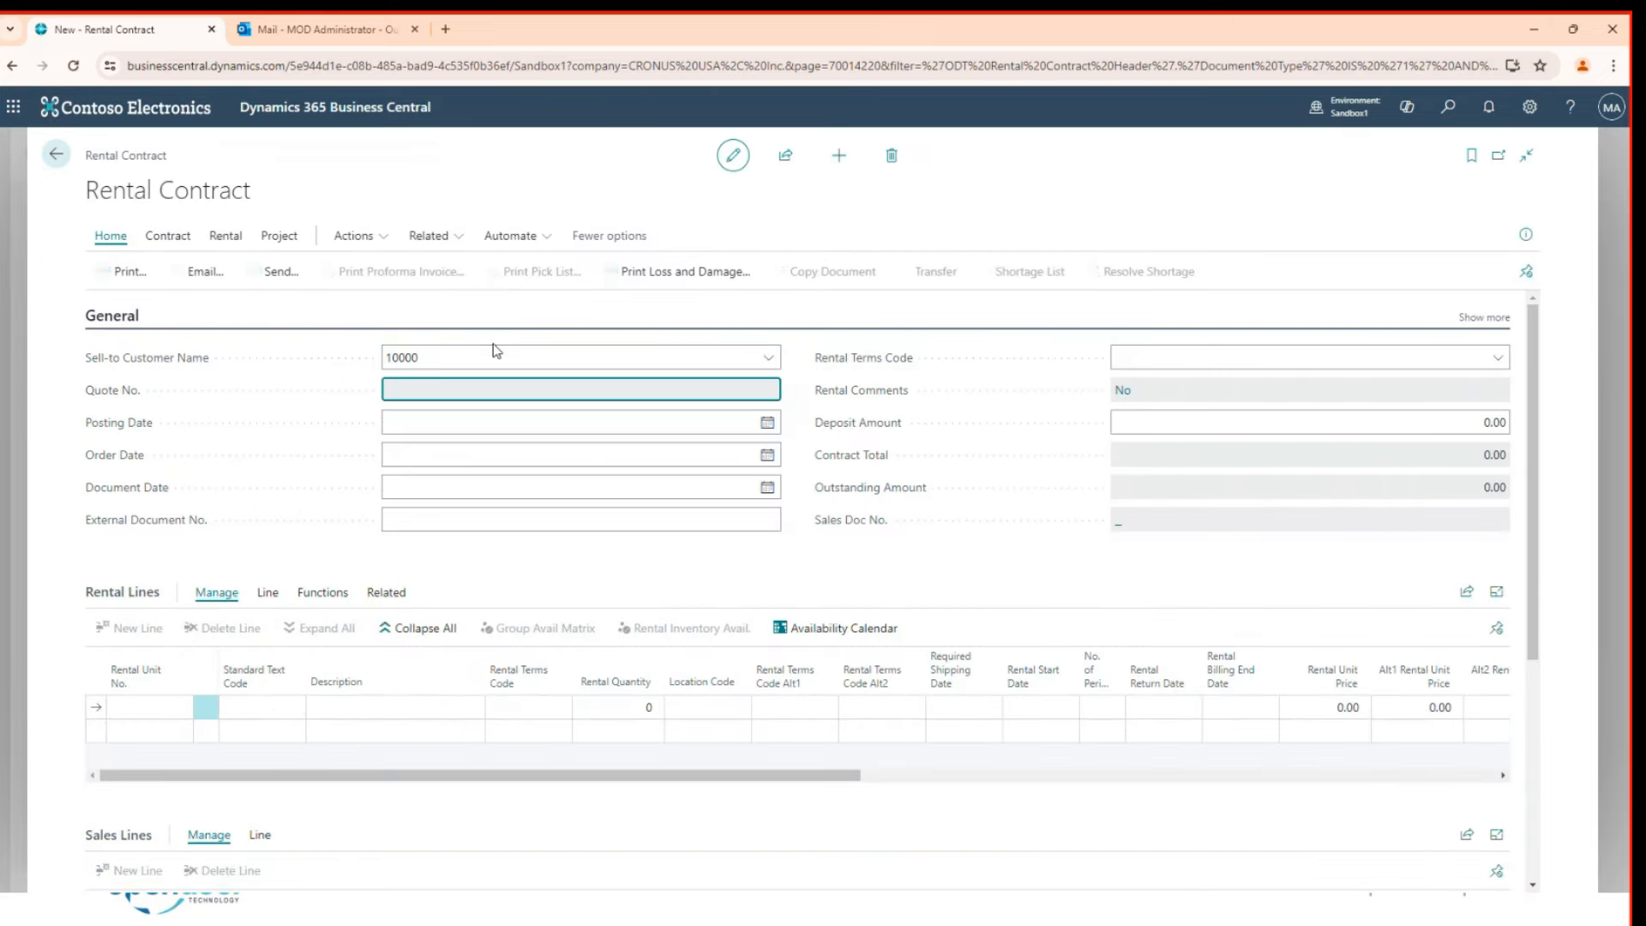
# Step: Look up rental units for the first rental line and examine unit 1920-S's card, including its link type and link code
pyautogui.click(158, 703)
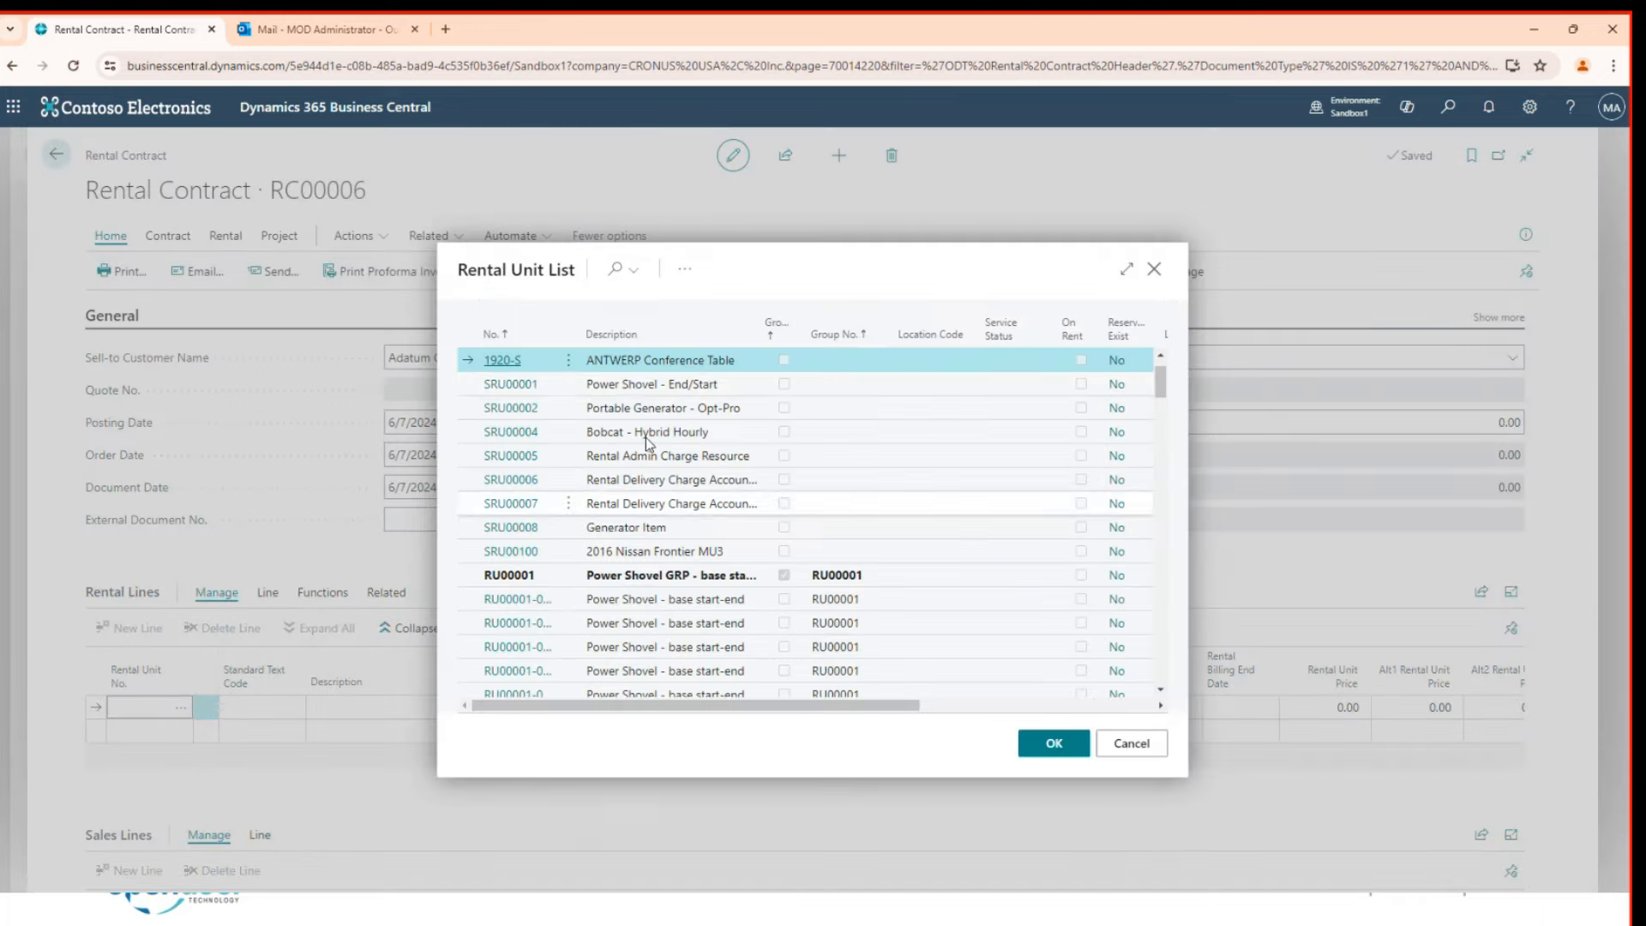
pyautogui.click(567, 360)
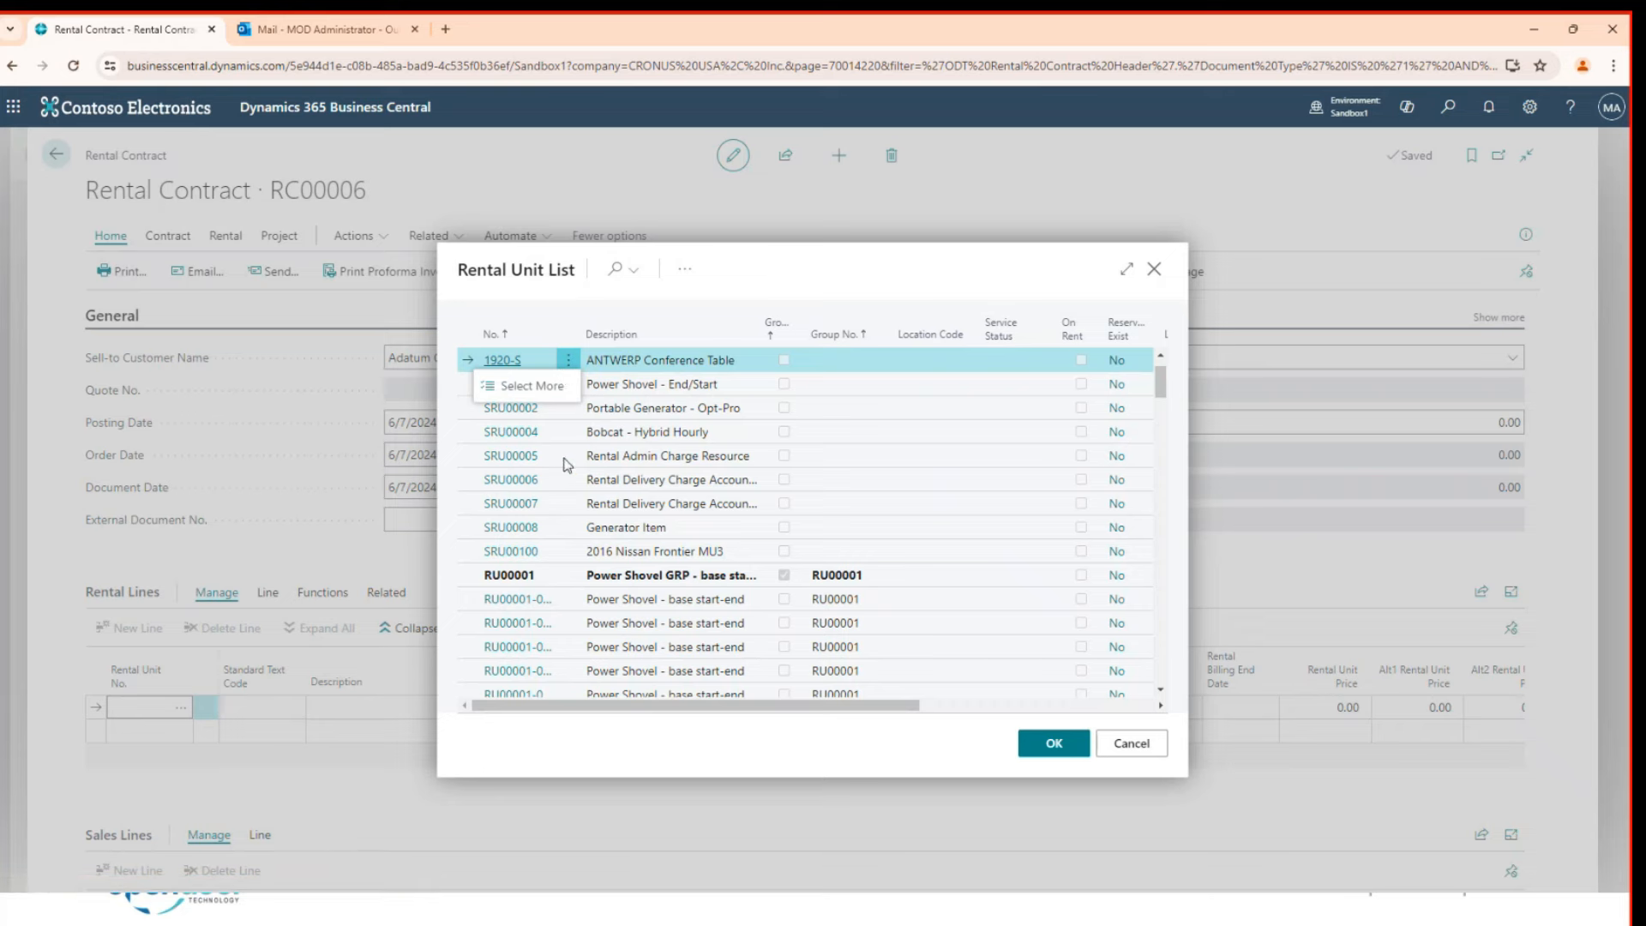
pyautogui.click(684, 269)
pyautogui.moveTo(727, 309)
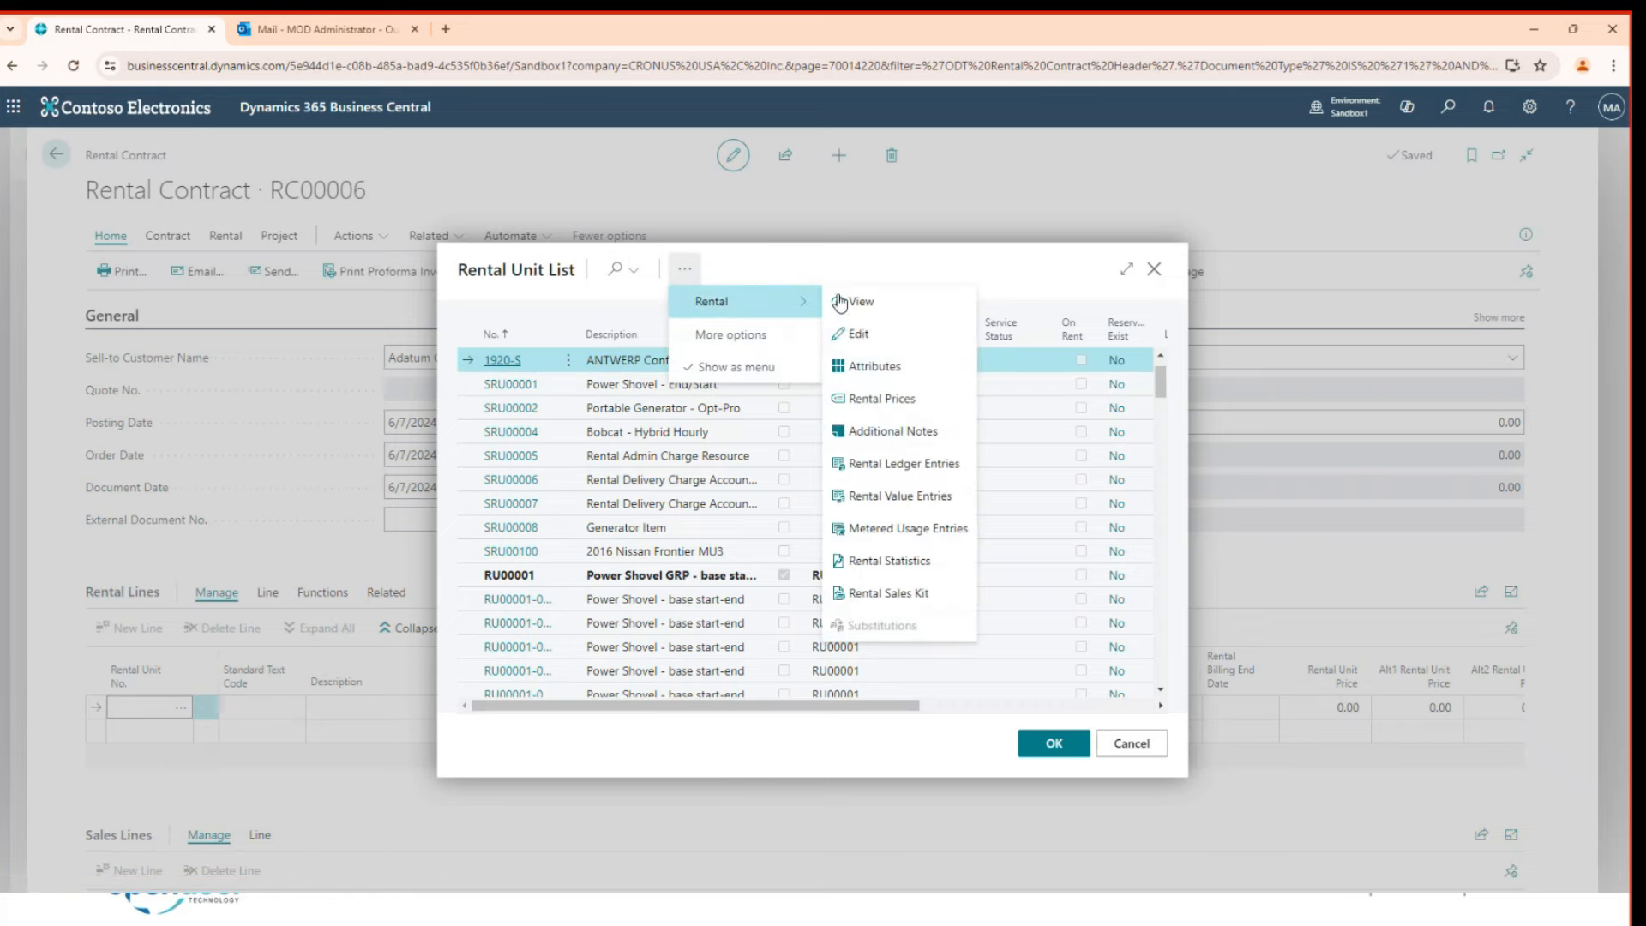
pyautogui.click(860, 331)
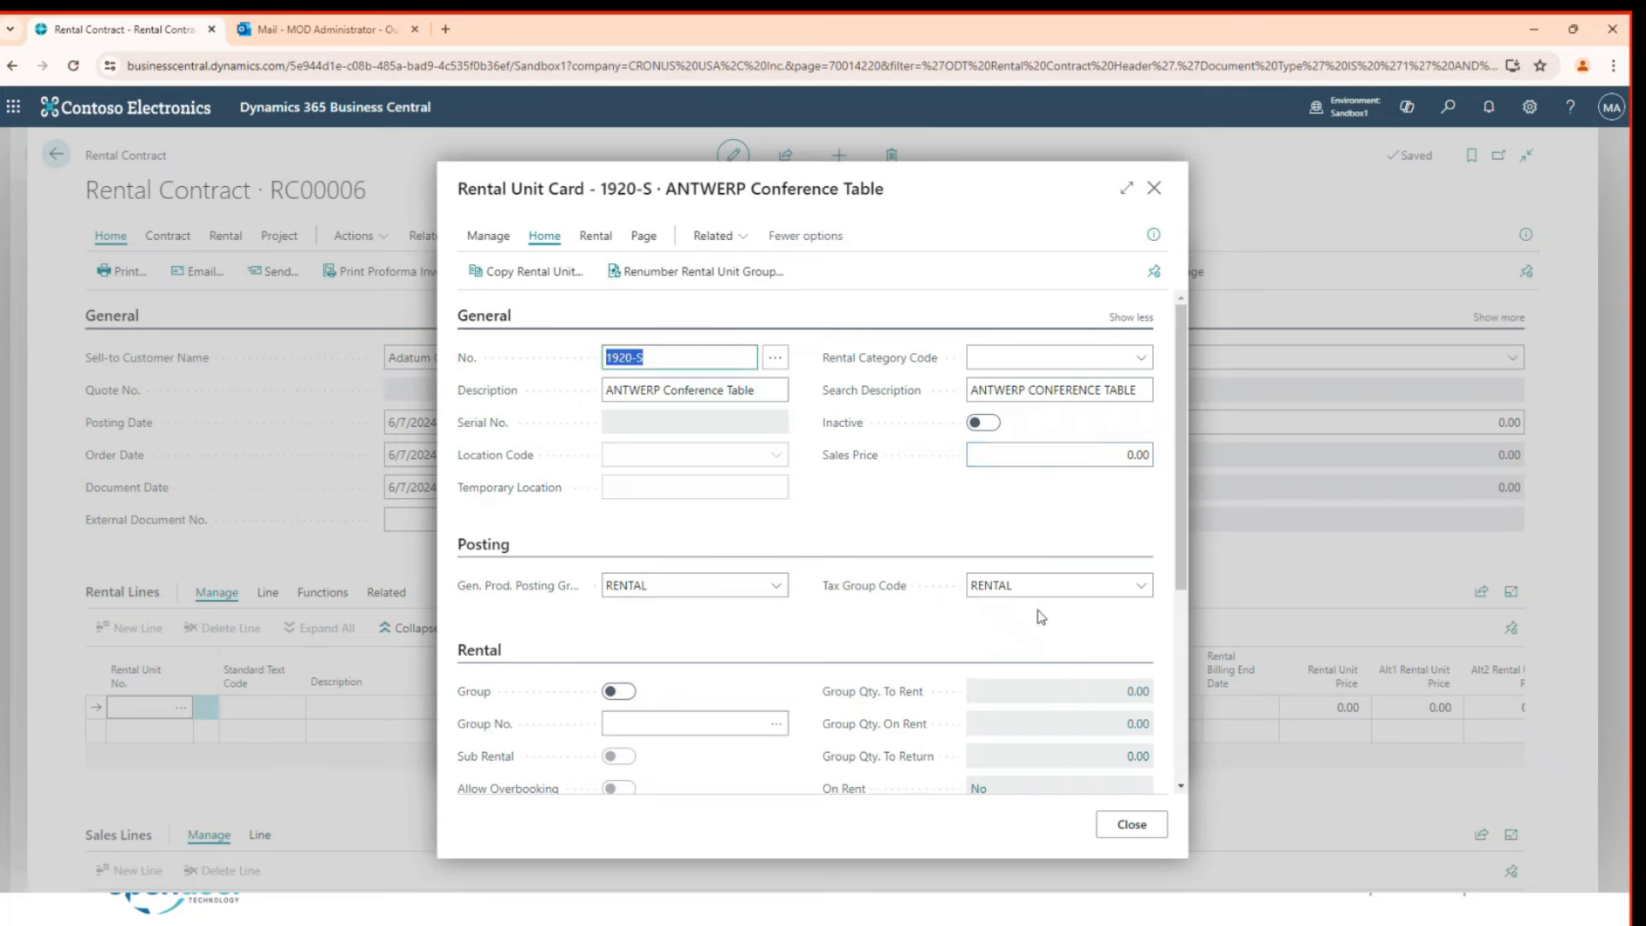
pyautogui.scroll(-5, 1036, 613)
pyautogui.click(967, 737)
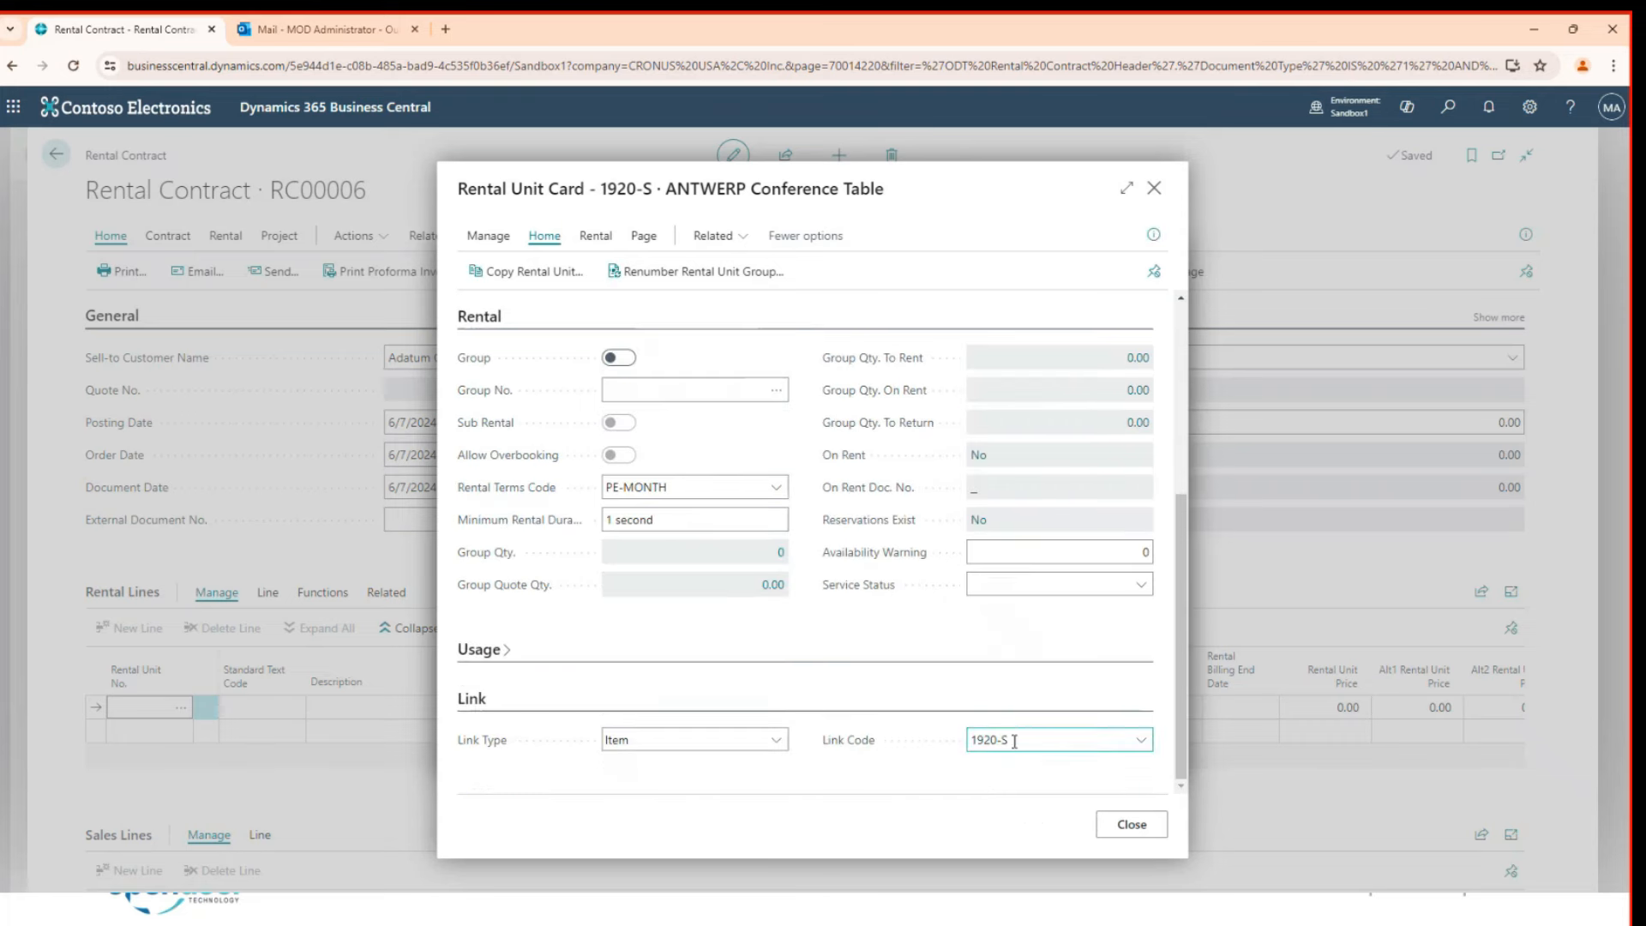
pyautogui.click(768, 748)
pyautogui.scroll(5, 889, 593)
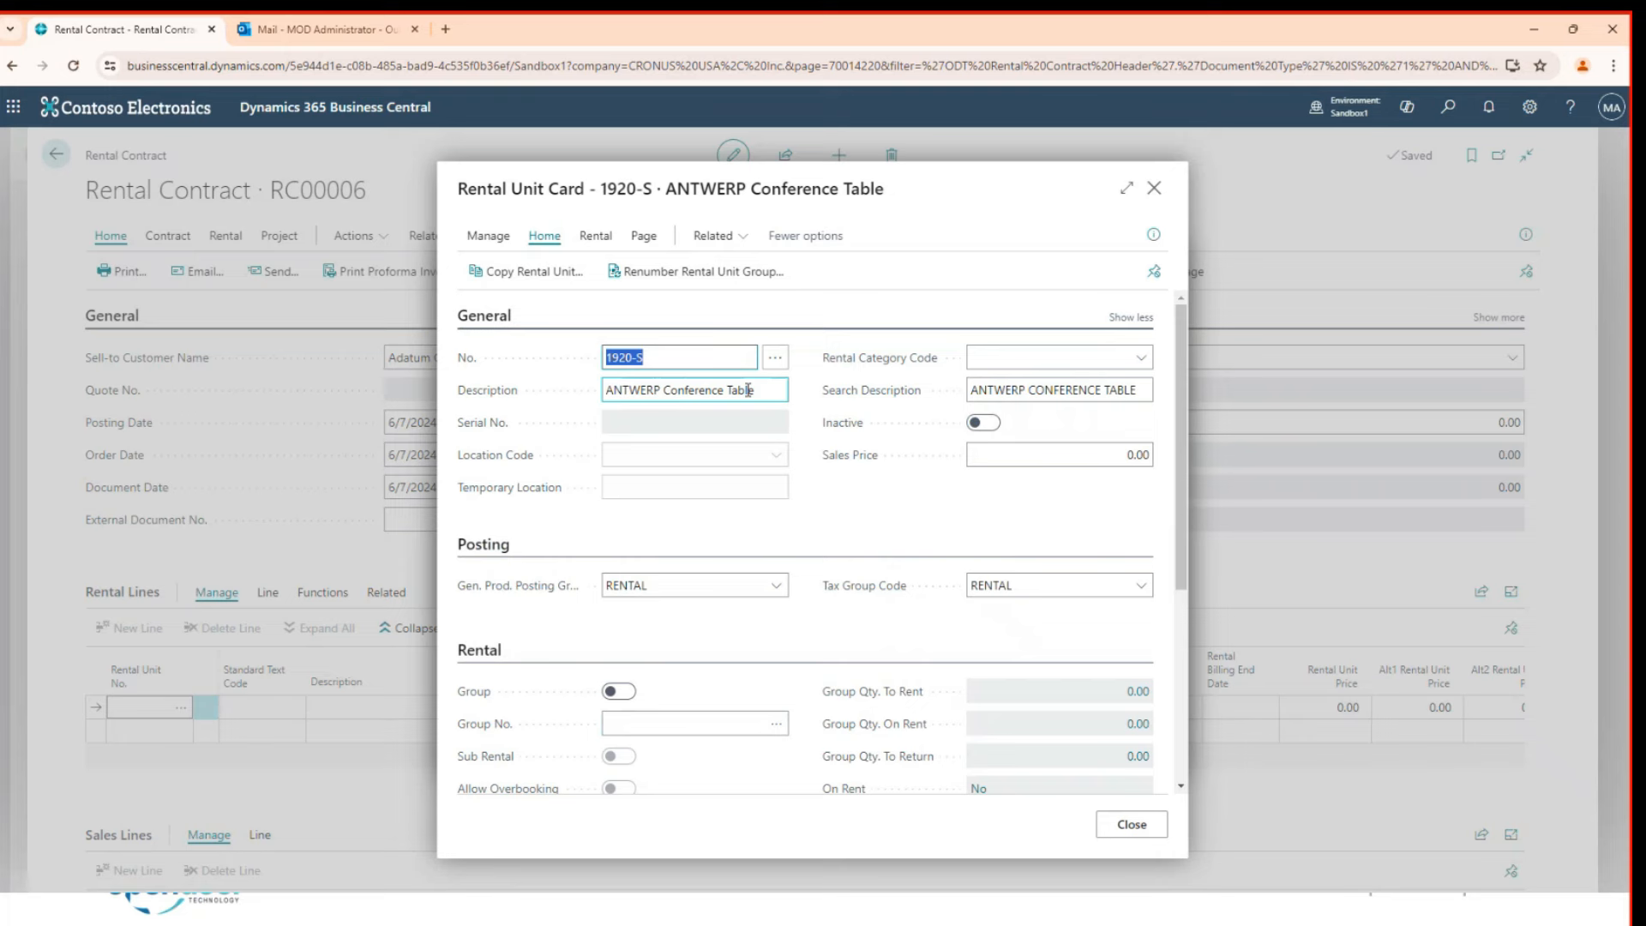
pyautogui.scroll(-5, 747, 390)
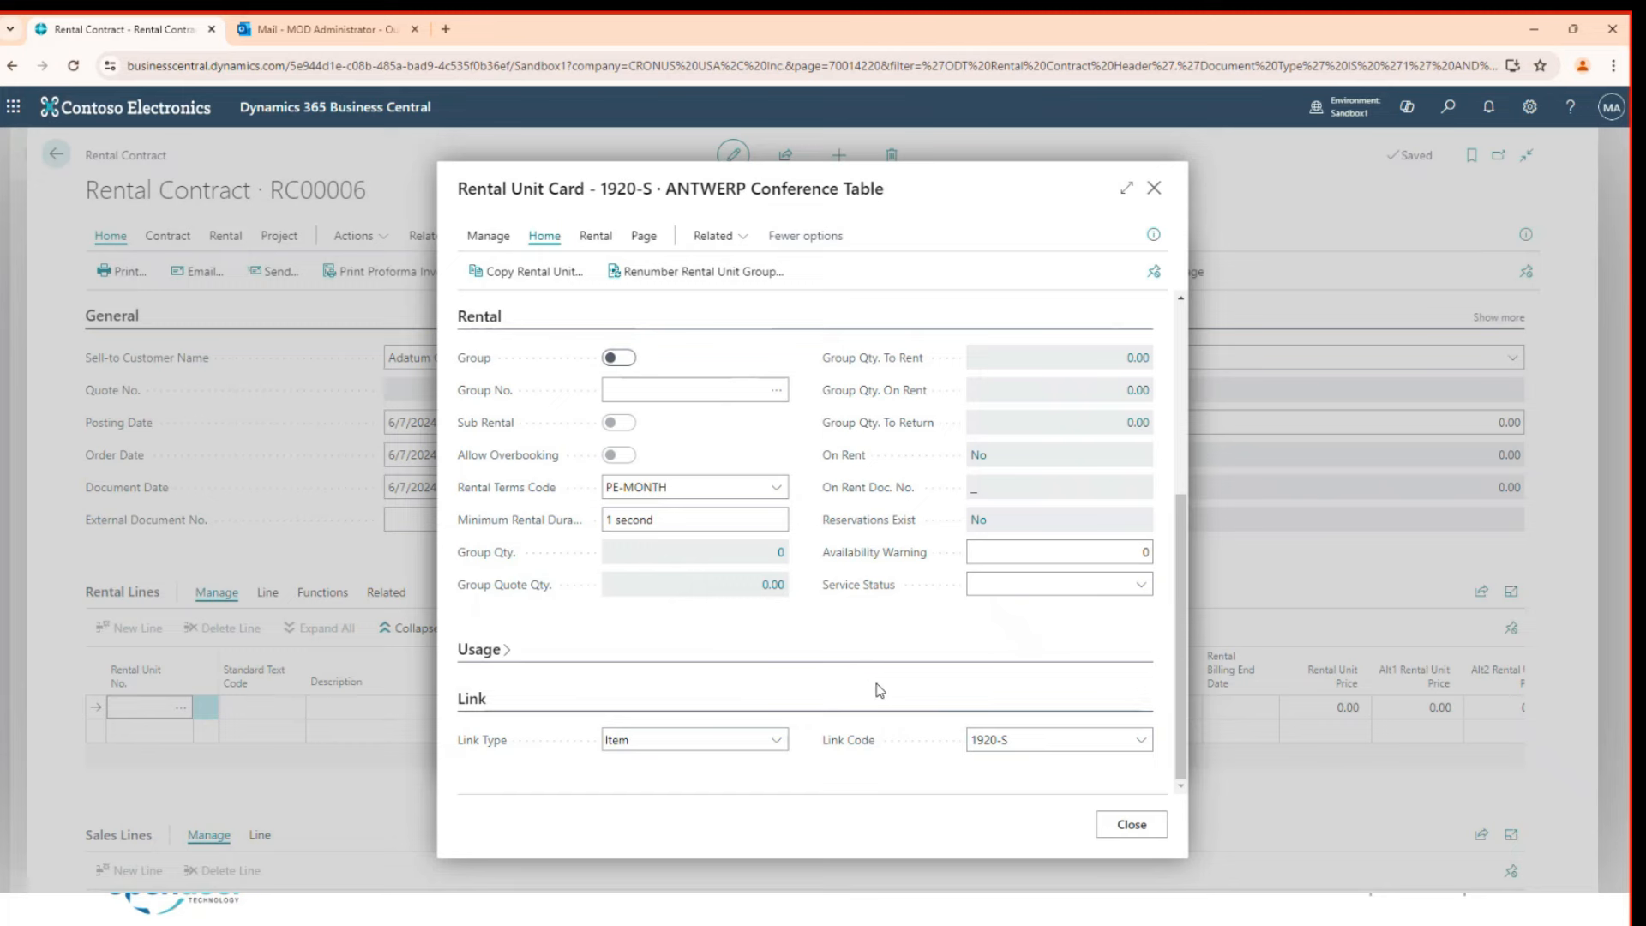
pyautogui.click(1155, 189)
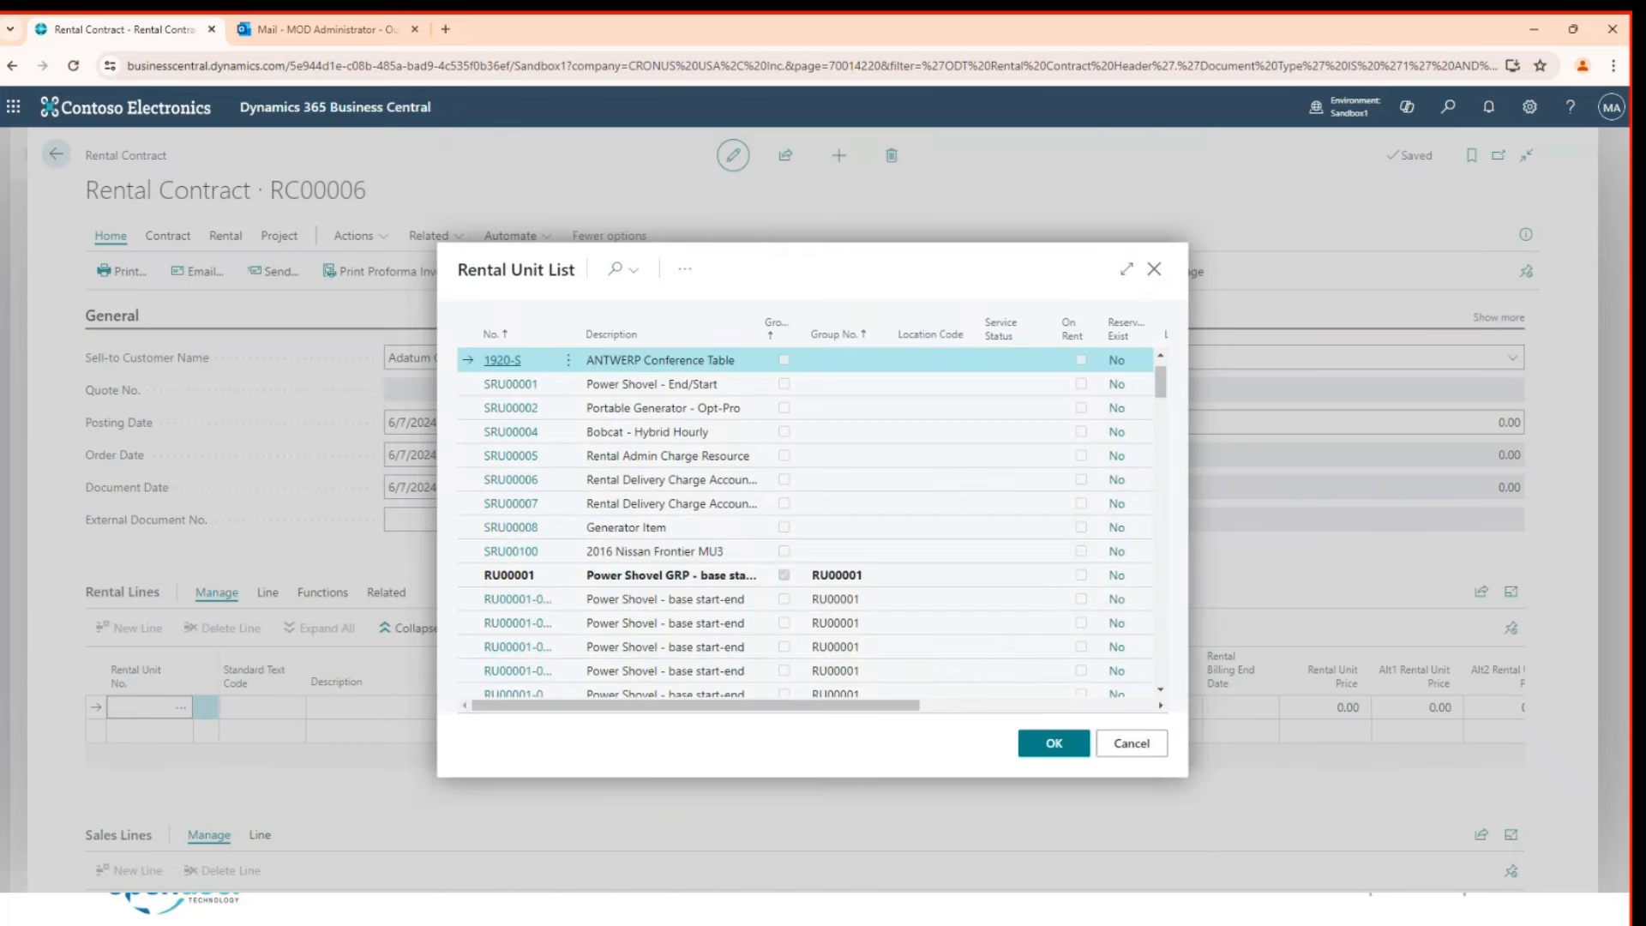
# Step: Select rental unit 1920-S for the rental line, with rental quantity 3 and location EAST
pyautogui.click(1053, 744)
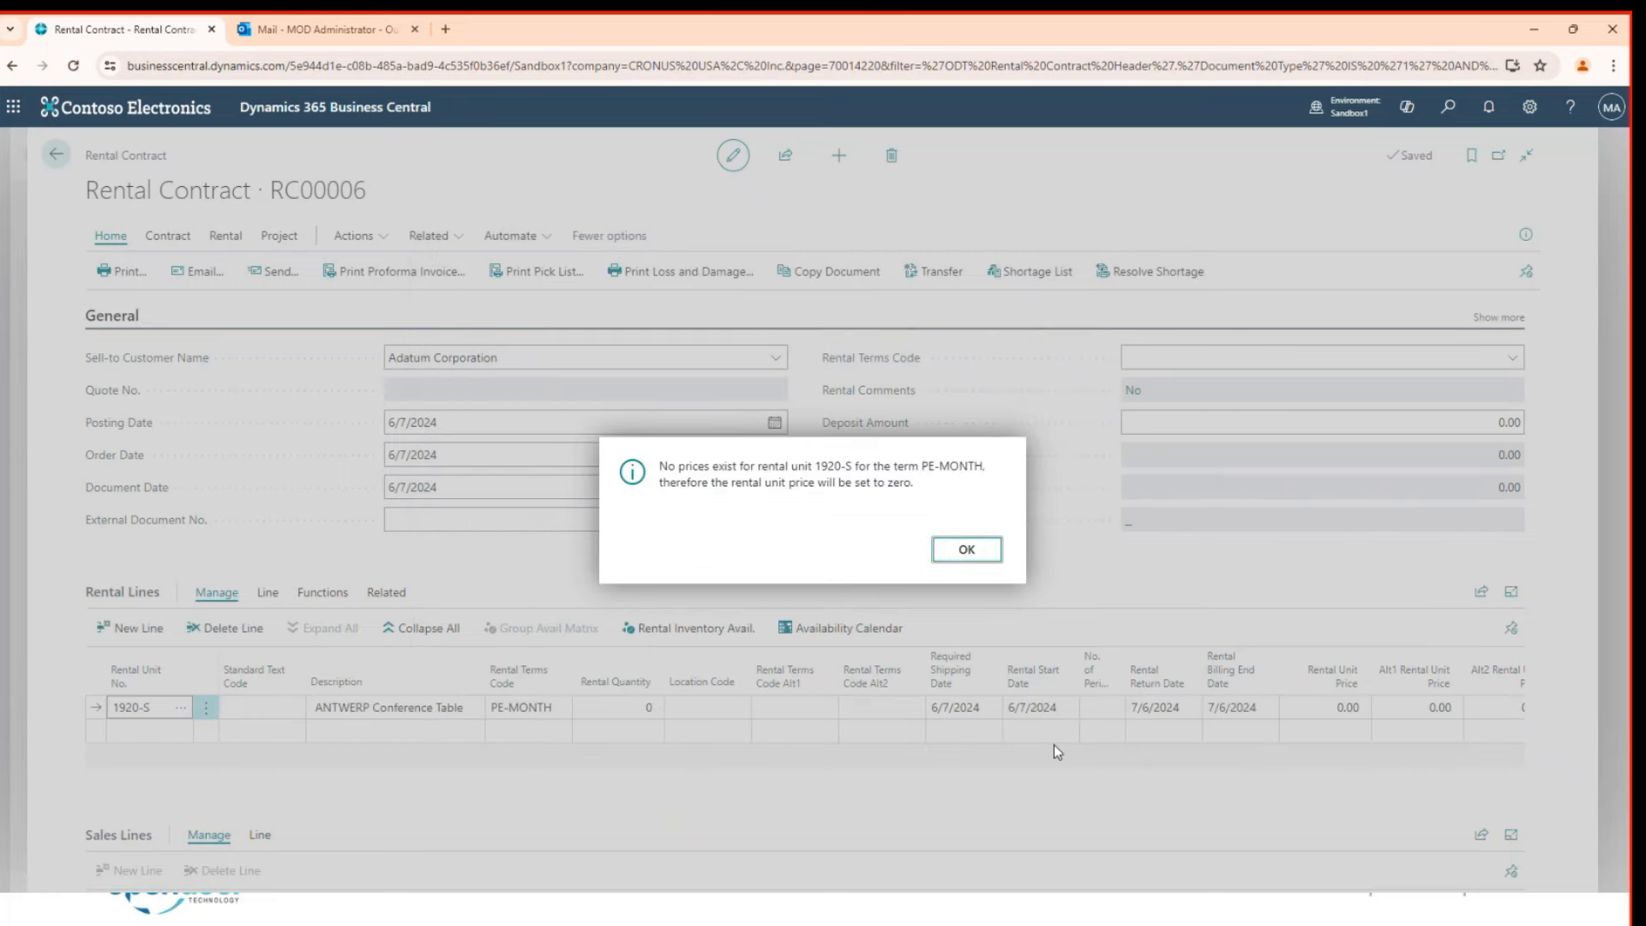
pyautogui.click(966, 549)
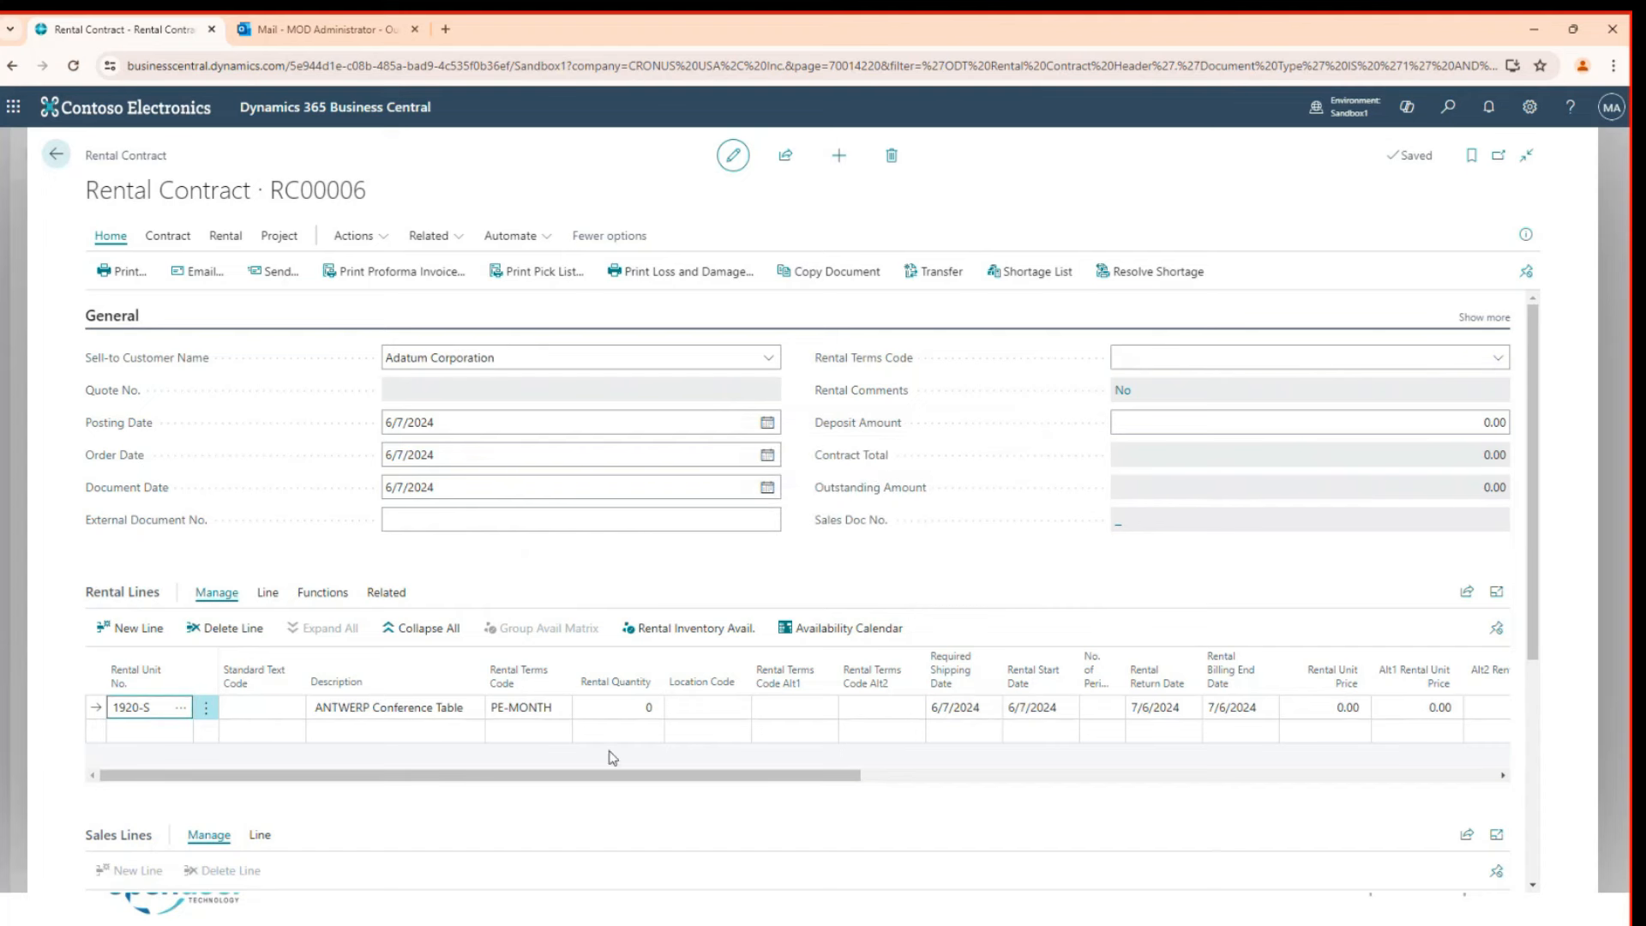
pyautogui.click(630, 710)
pyautogui.write('3')
pyautogui.press('Tab')
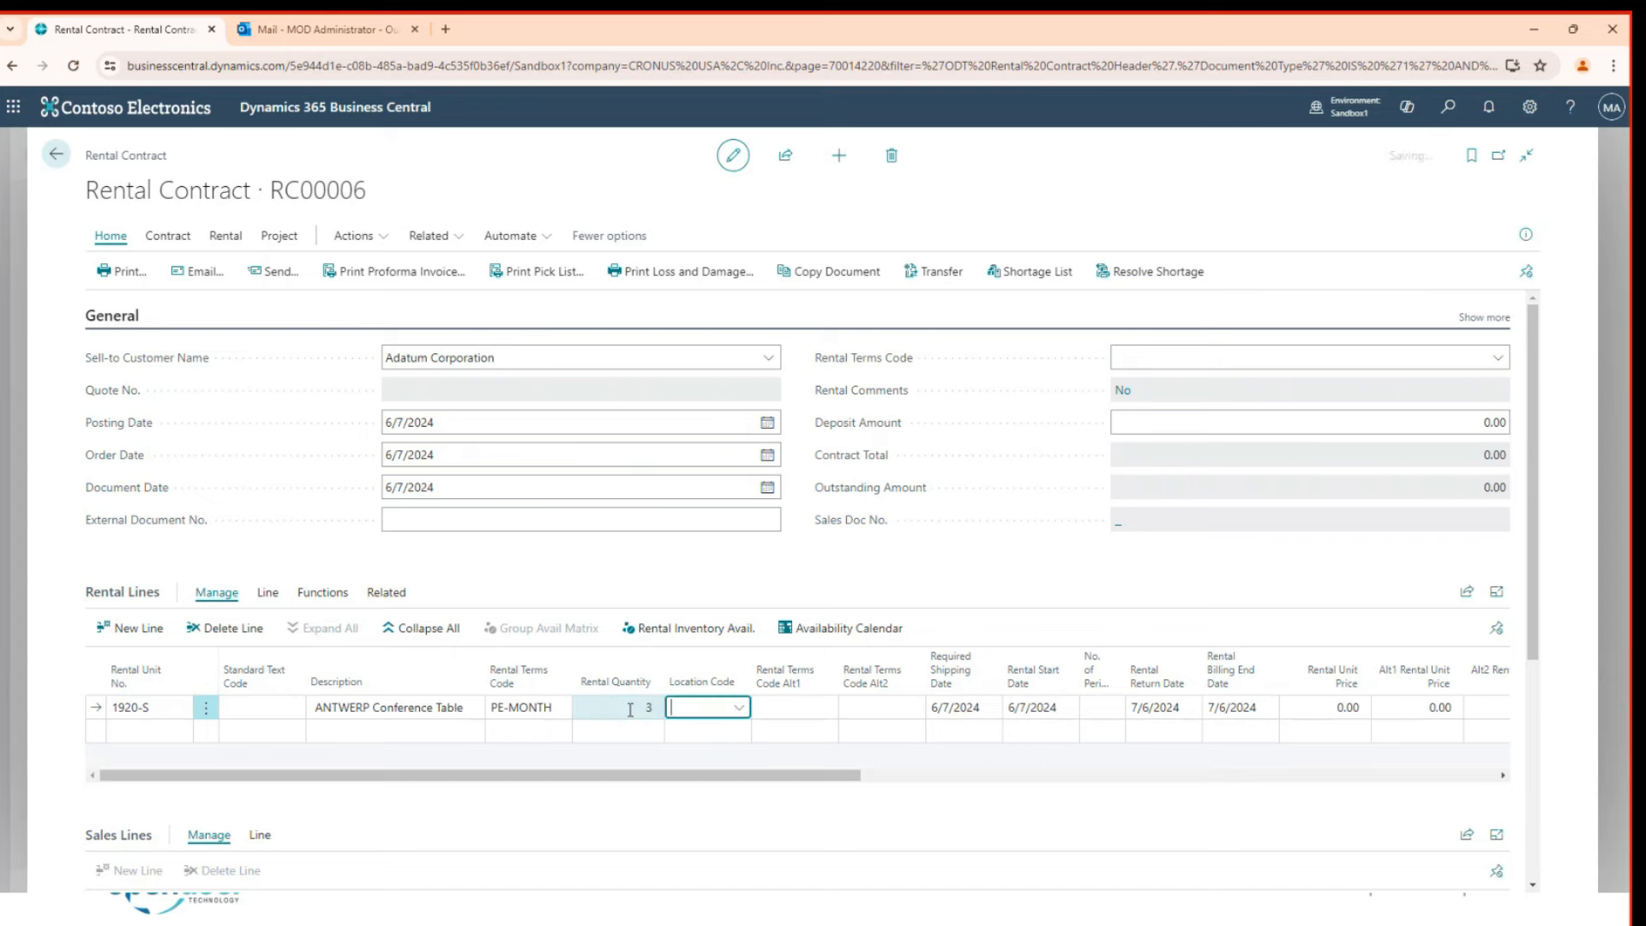
pyautogui.write('e')
pyautogui.press('Tab')
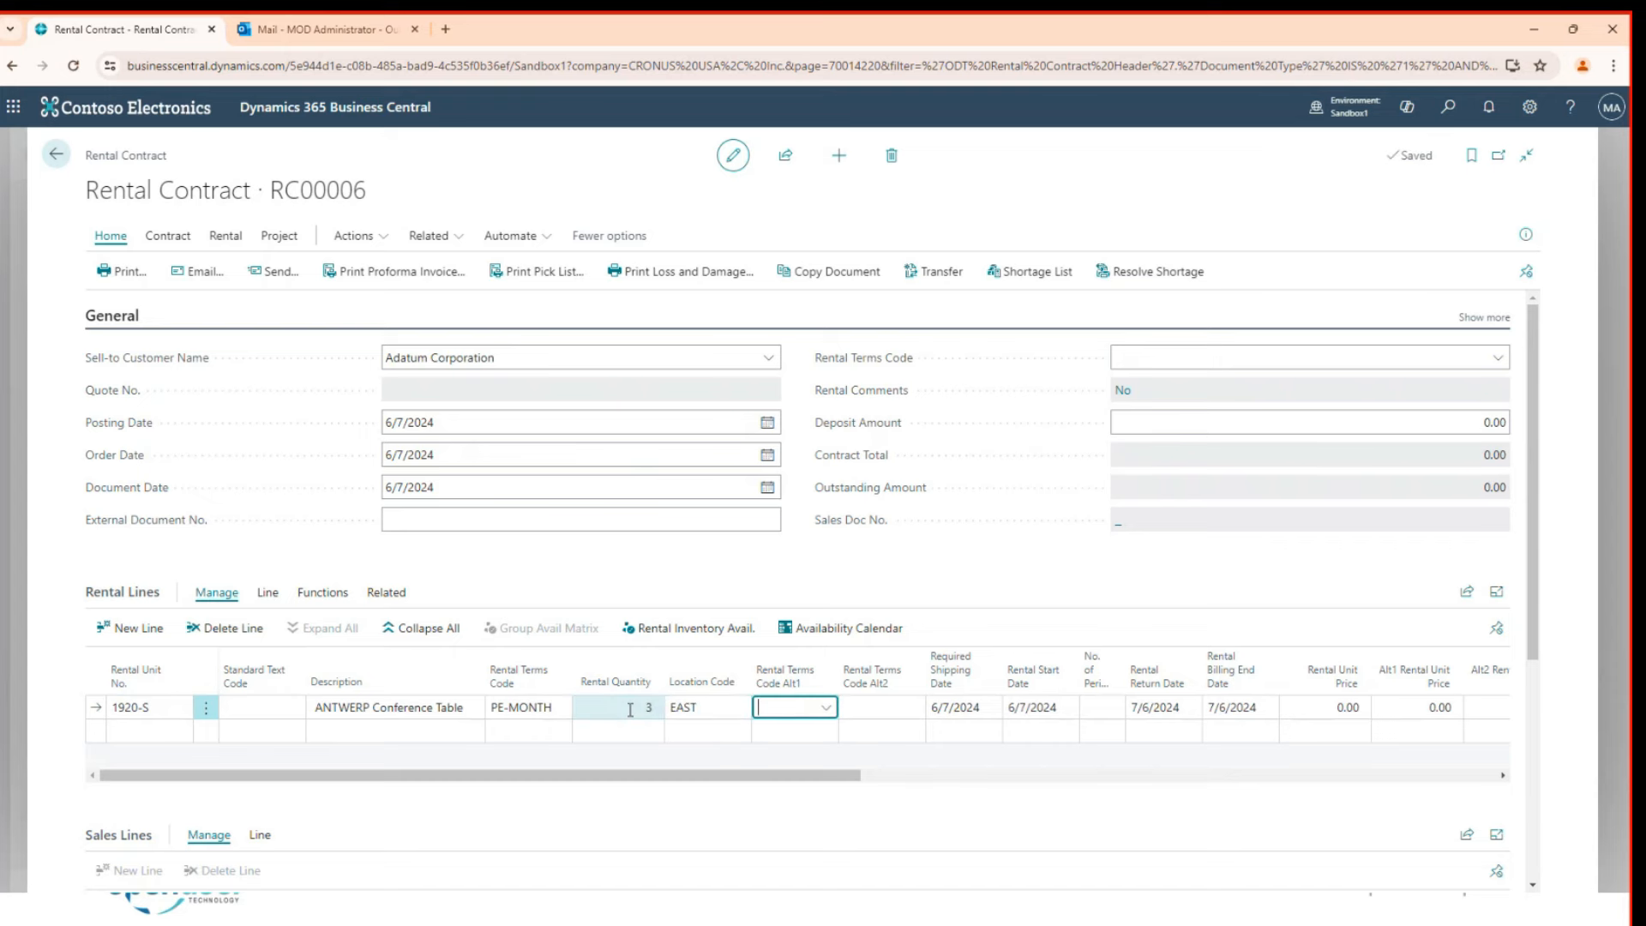
# Step: Set the rental unit price on the conference table line to 500
pyautogui.click(1326, 698)
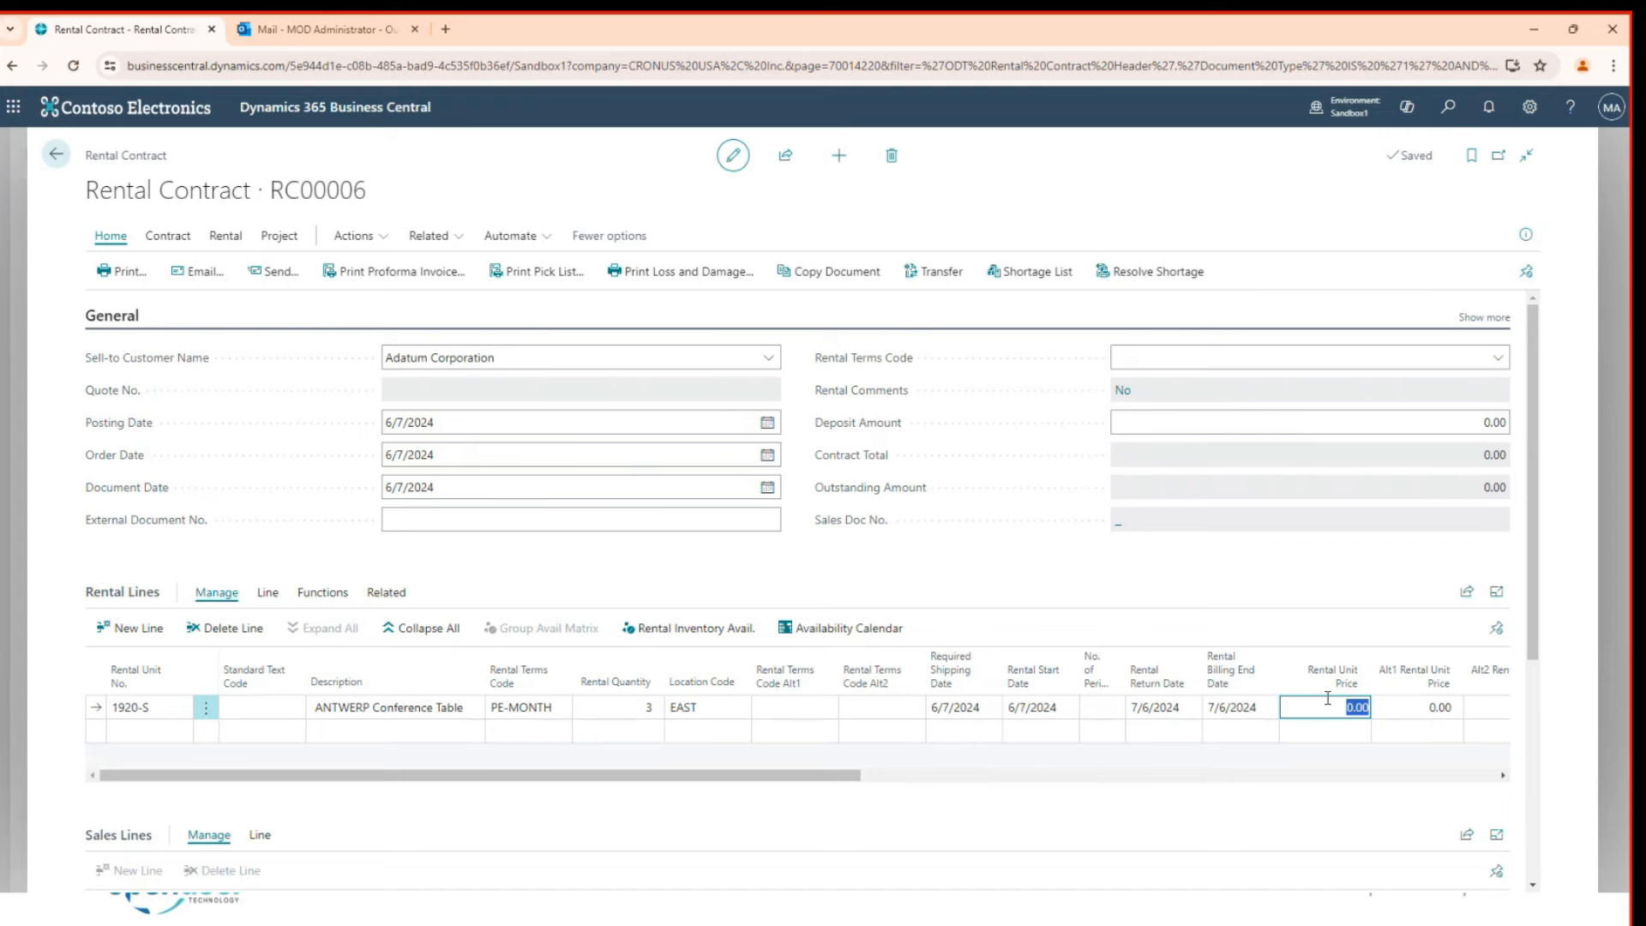
pyautogui.write('500')
pyautogui.press('Tab')
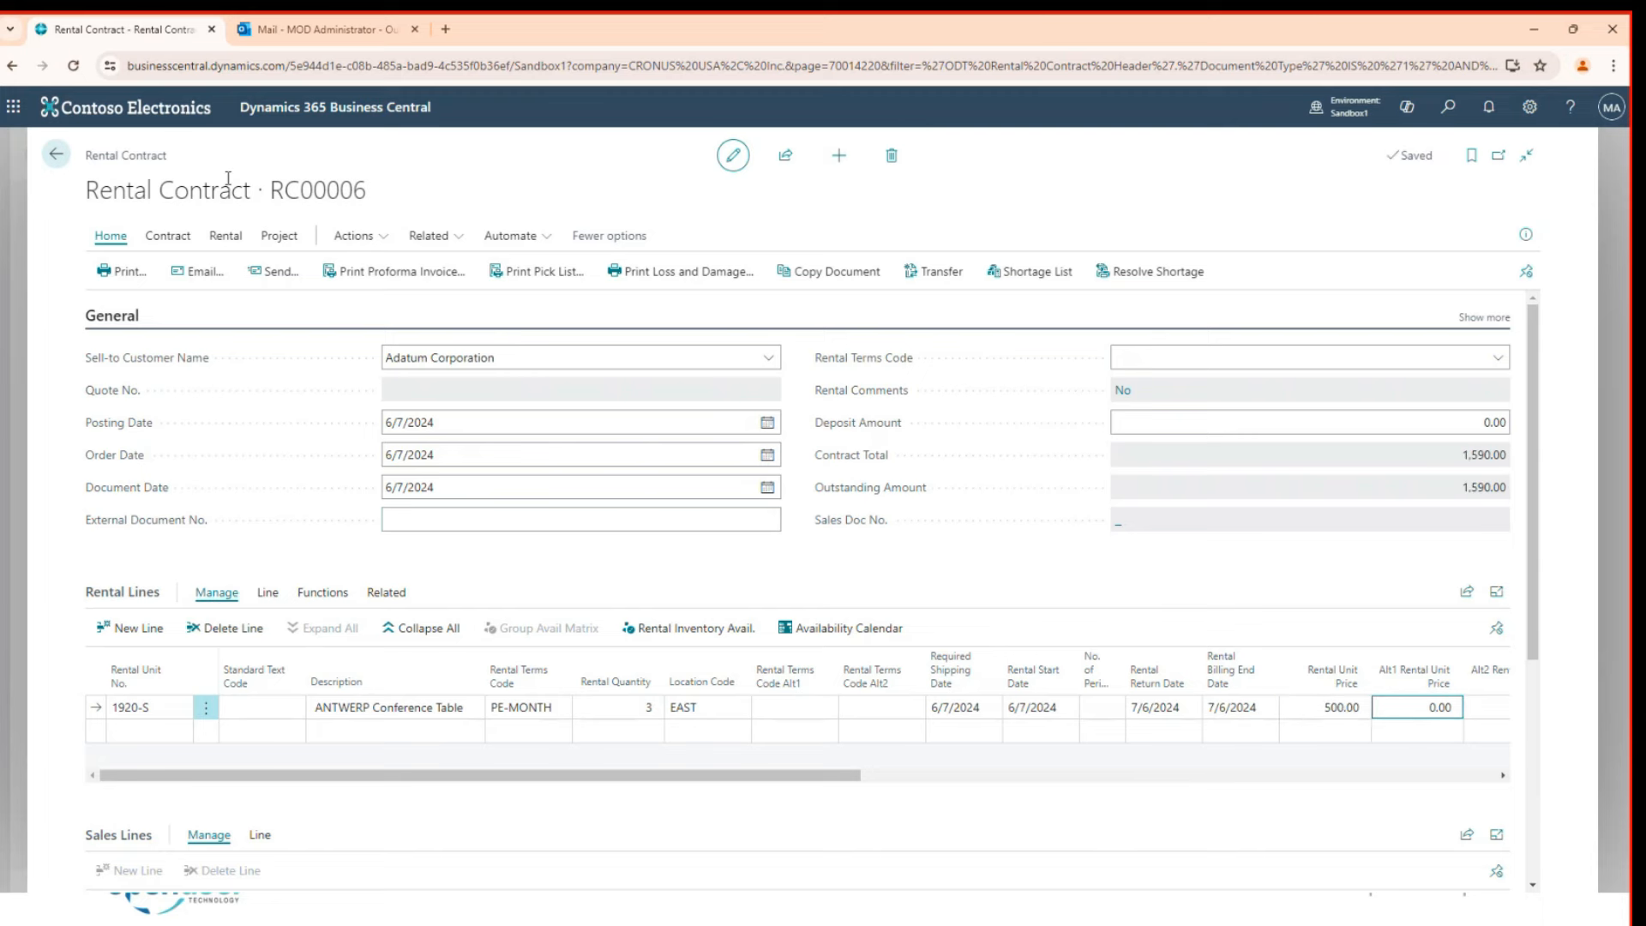
# Step: Ship the rentals on the contract and acknowledge the posting
pyautogui.click(226, 238)
pyautogui.click(133, 281)
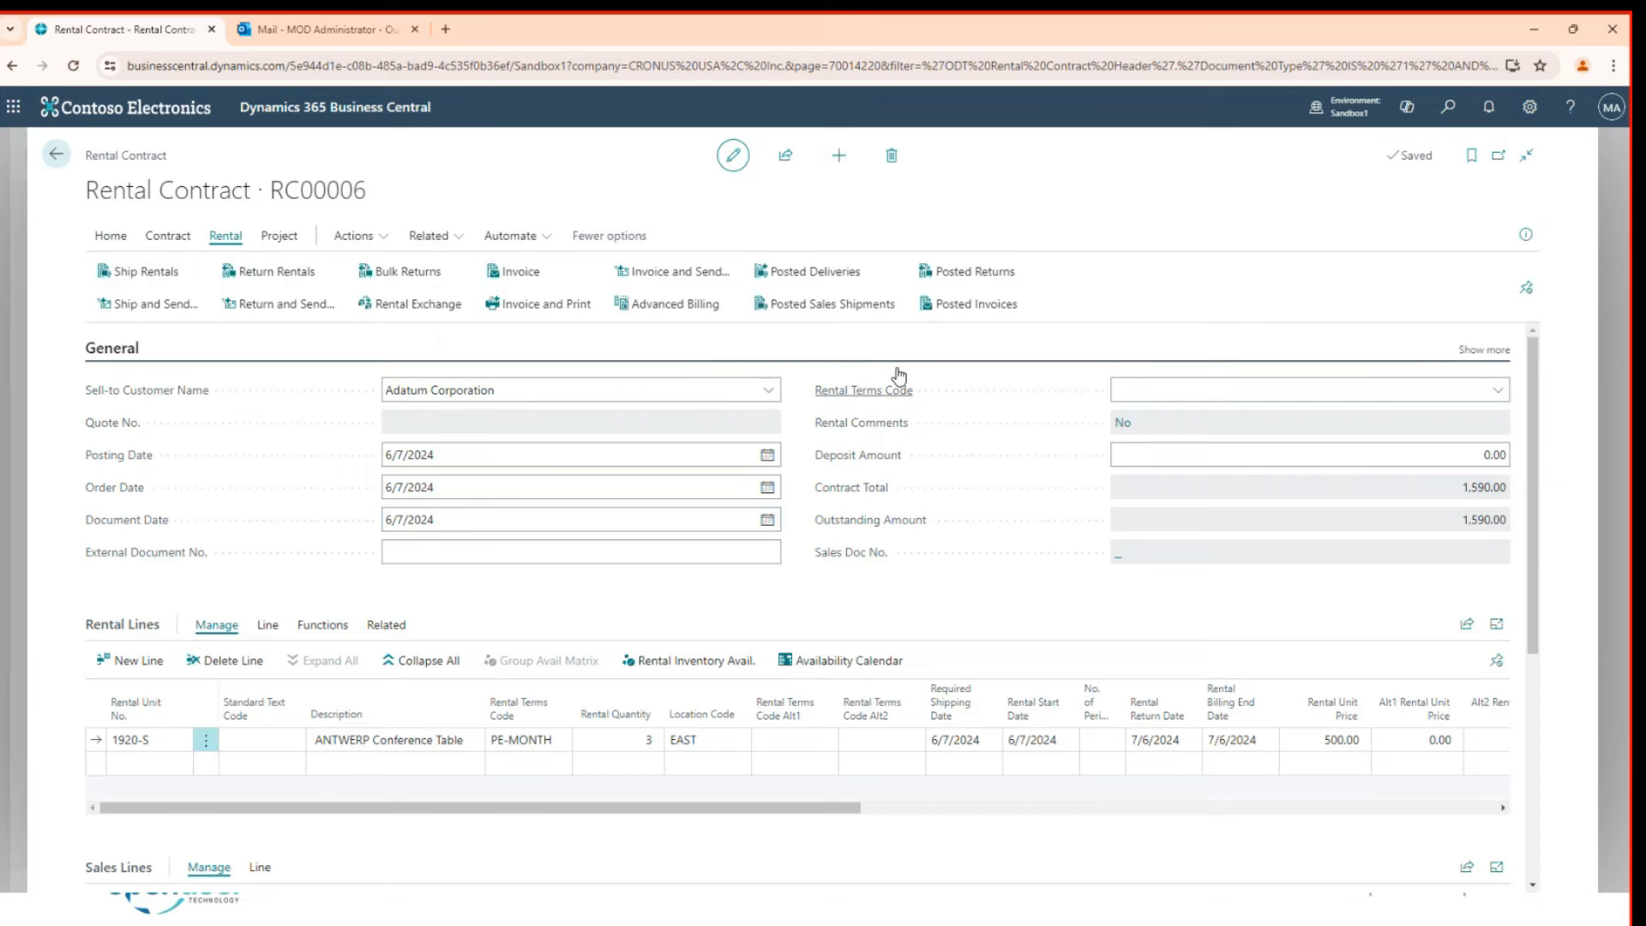
pyautogui.click(892, 549)
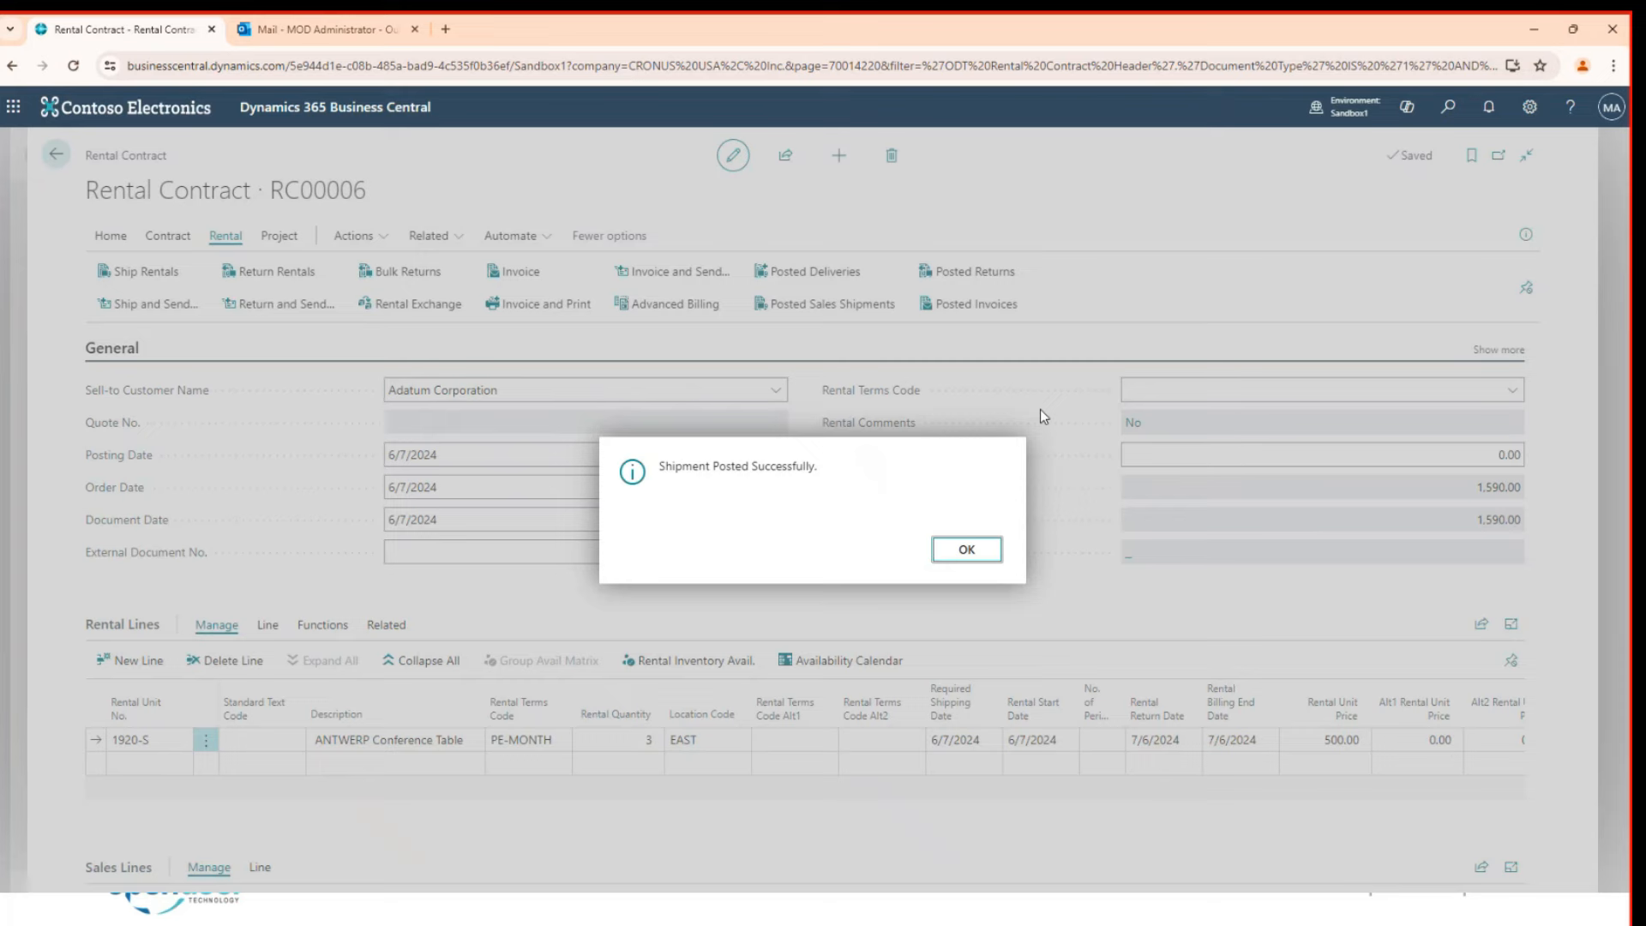
pyautogui.click(963, 549)
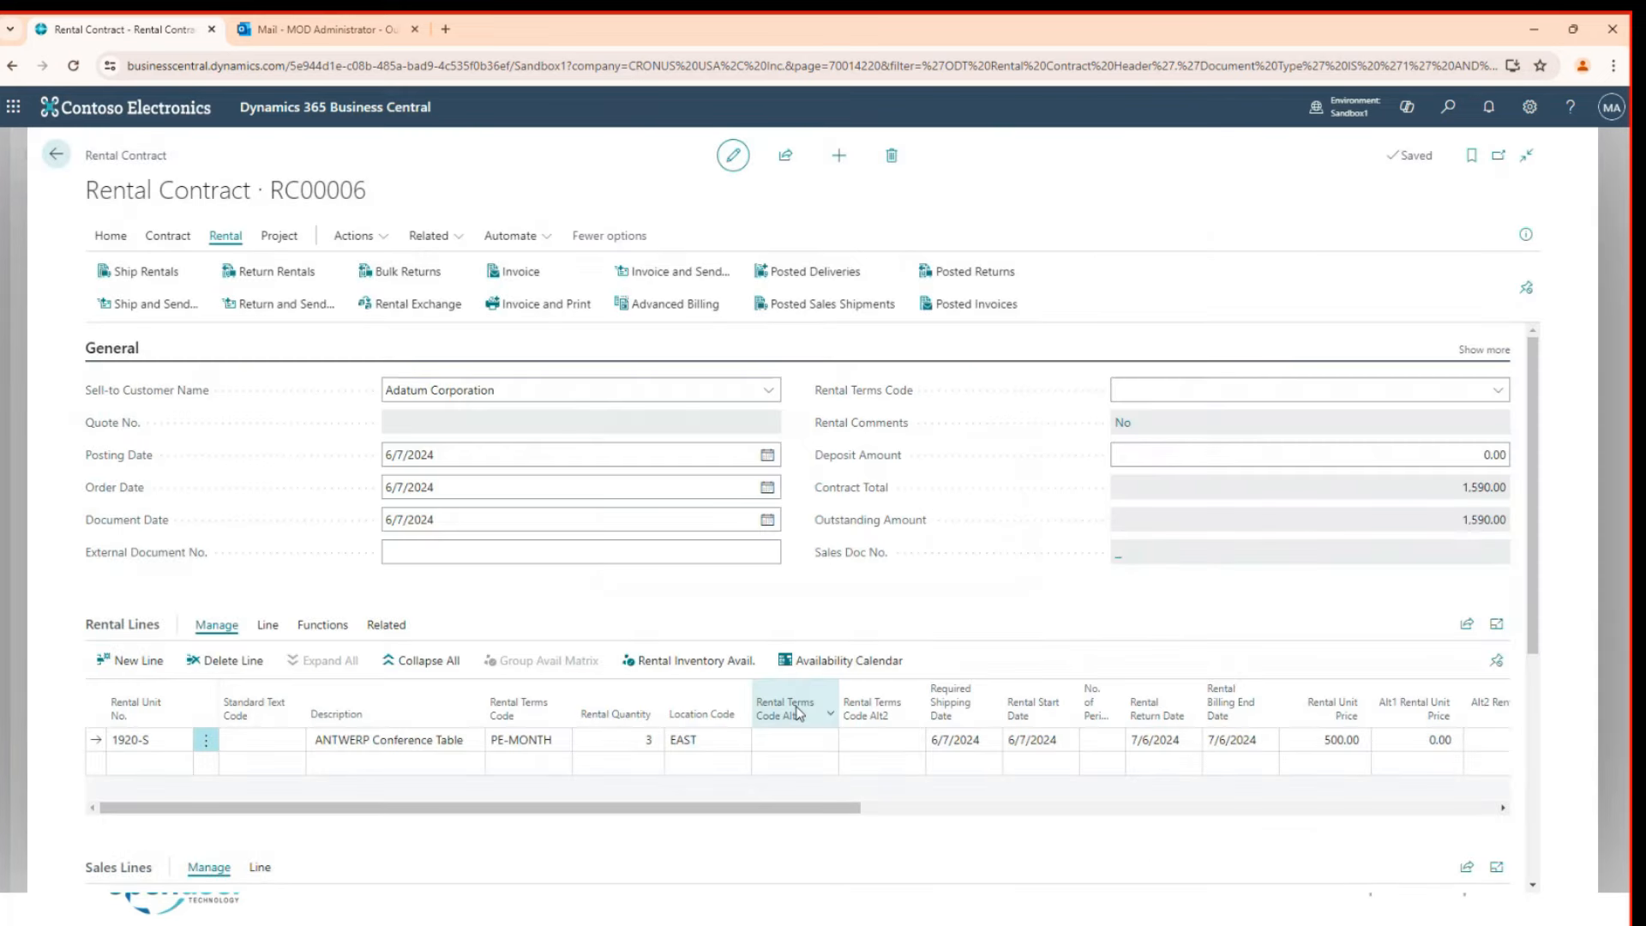
# Step: Set the rental line's quantity to return to 3 and its loss/damage quantity to 1
pyautogui.moveTo(798, 711)
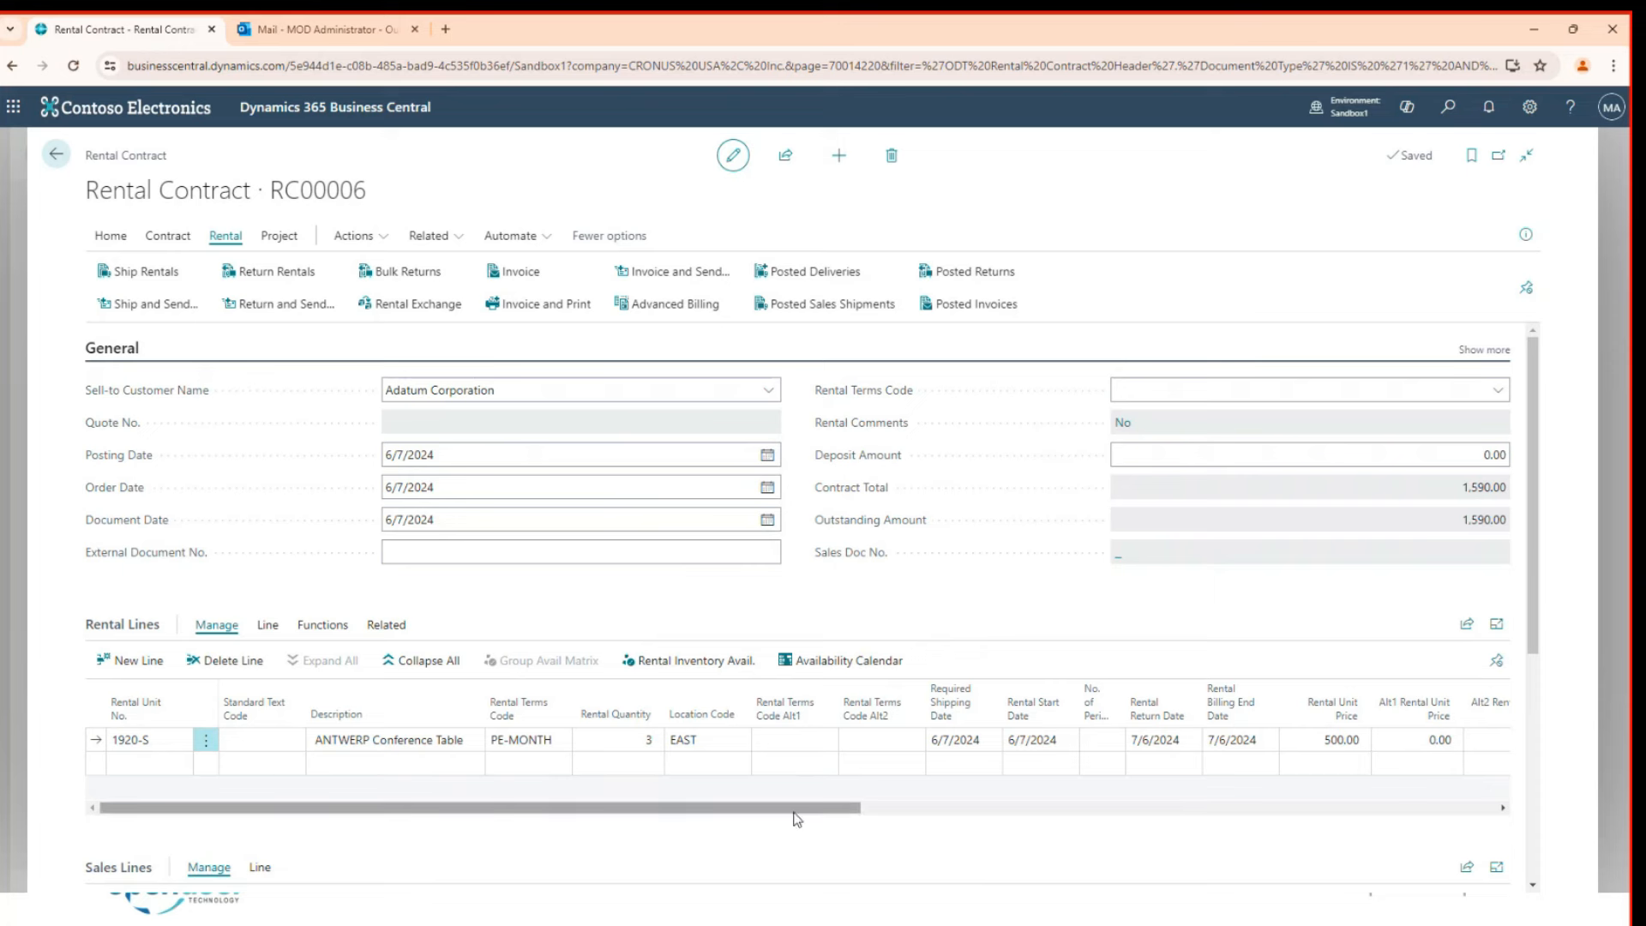
pyautogui.moveTo(831, 809); pyautogui.dragTo(1471, 806)
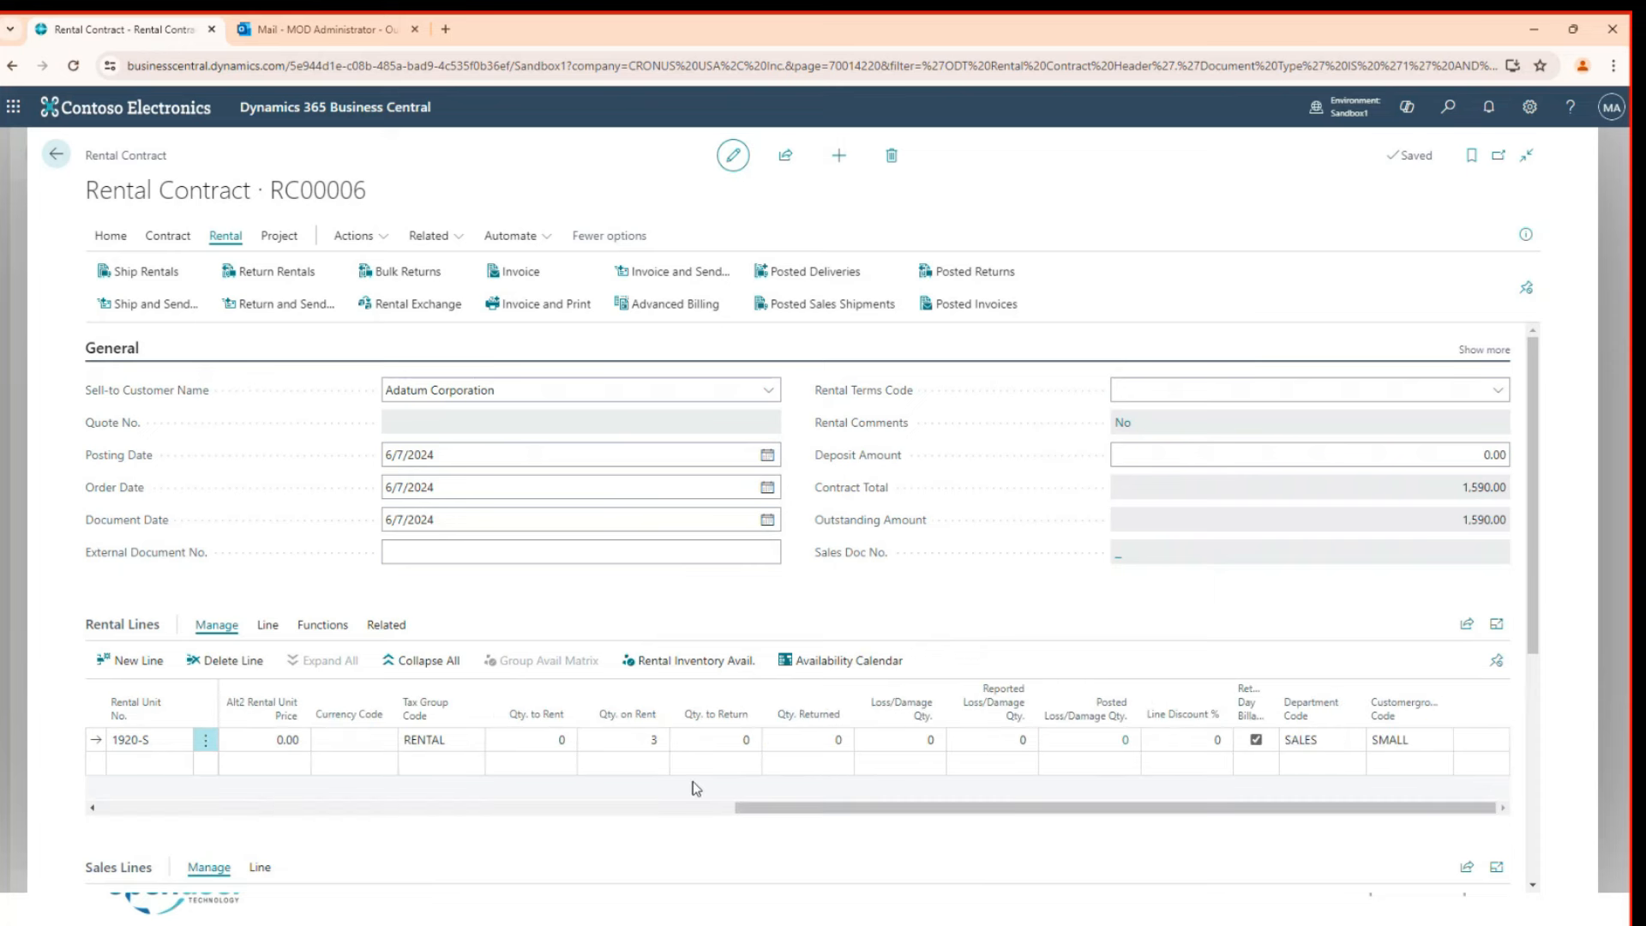
pyautogui.click(745, 739)
pyautogui.write('3')
pyautogui.press('Tab')
pyautogui.write('1')
pyautogui.press('Tab')
# Step: Post the return of the rentals on the contract
pyautogui.click(276, 271)
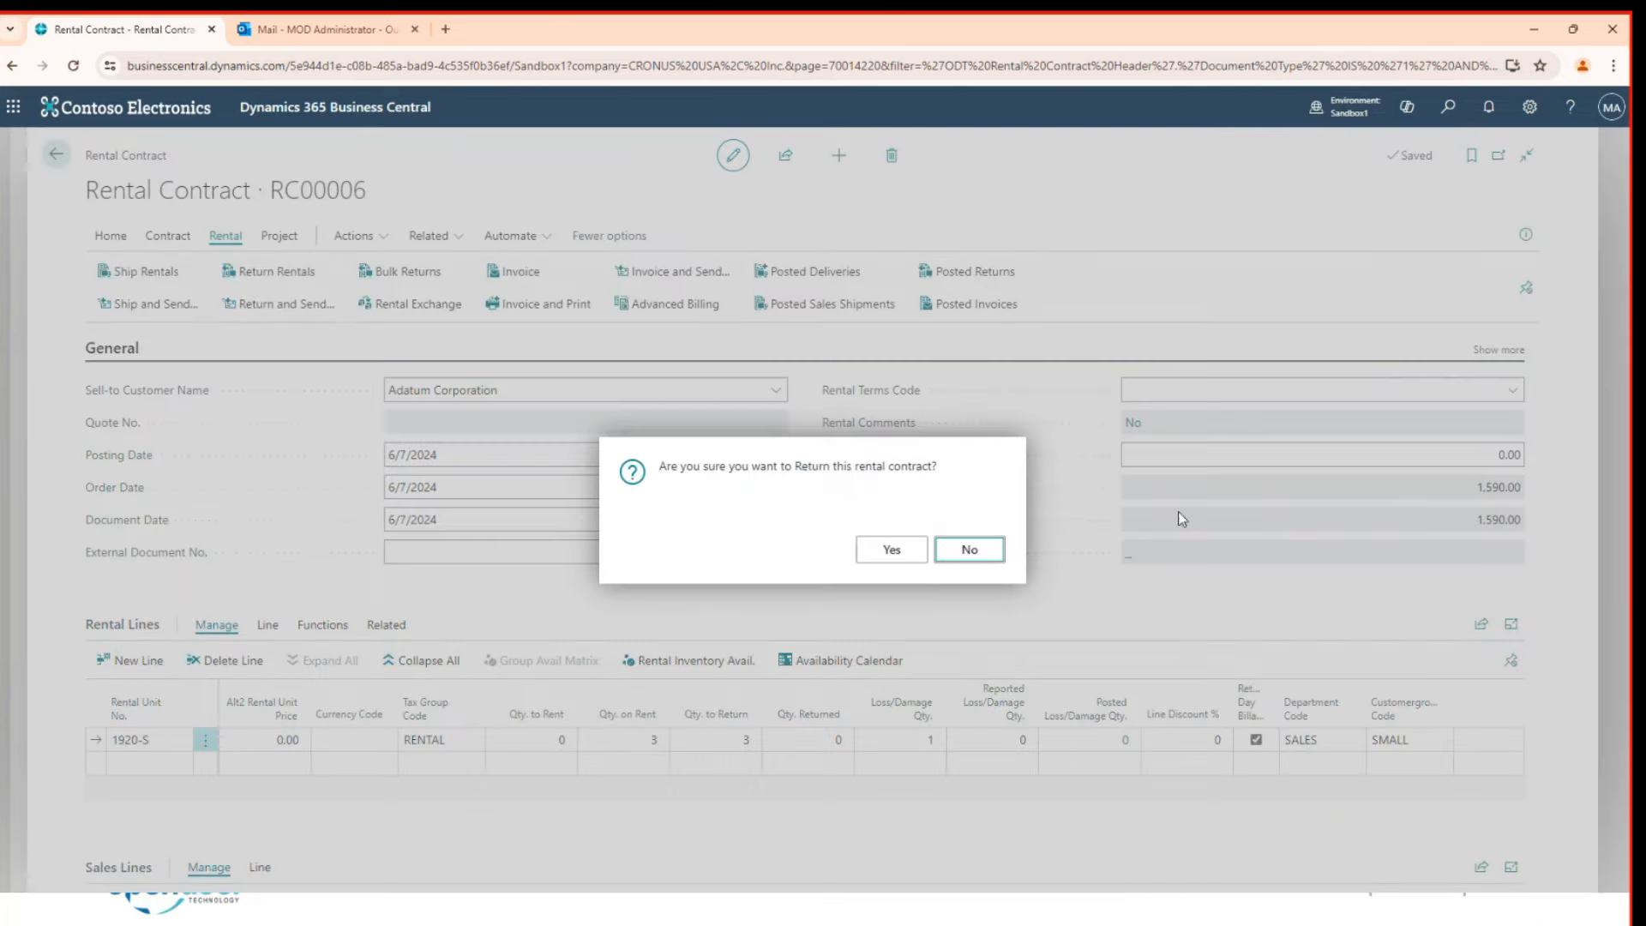
pyautogui.click(886, 555)
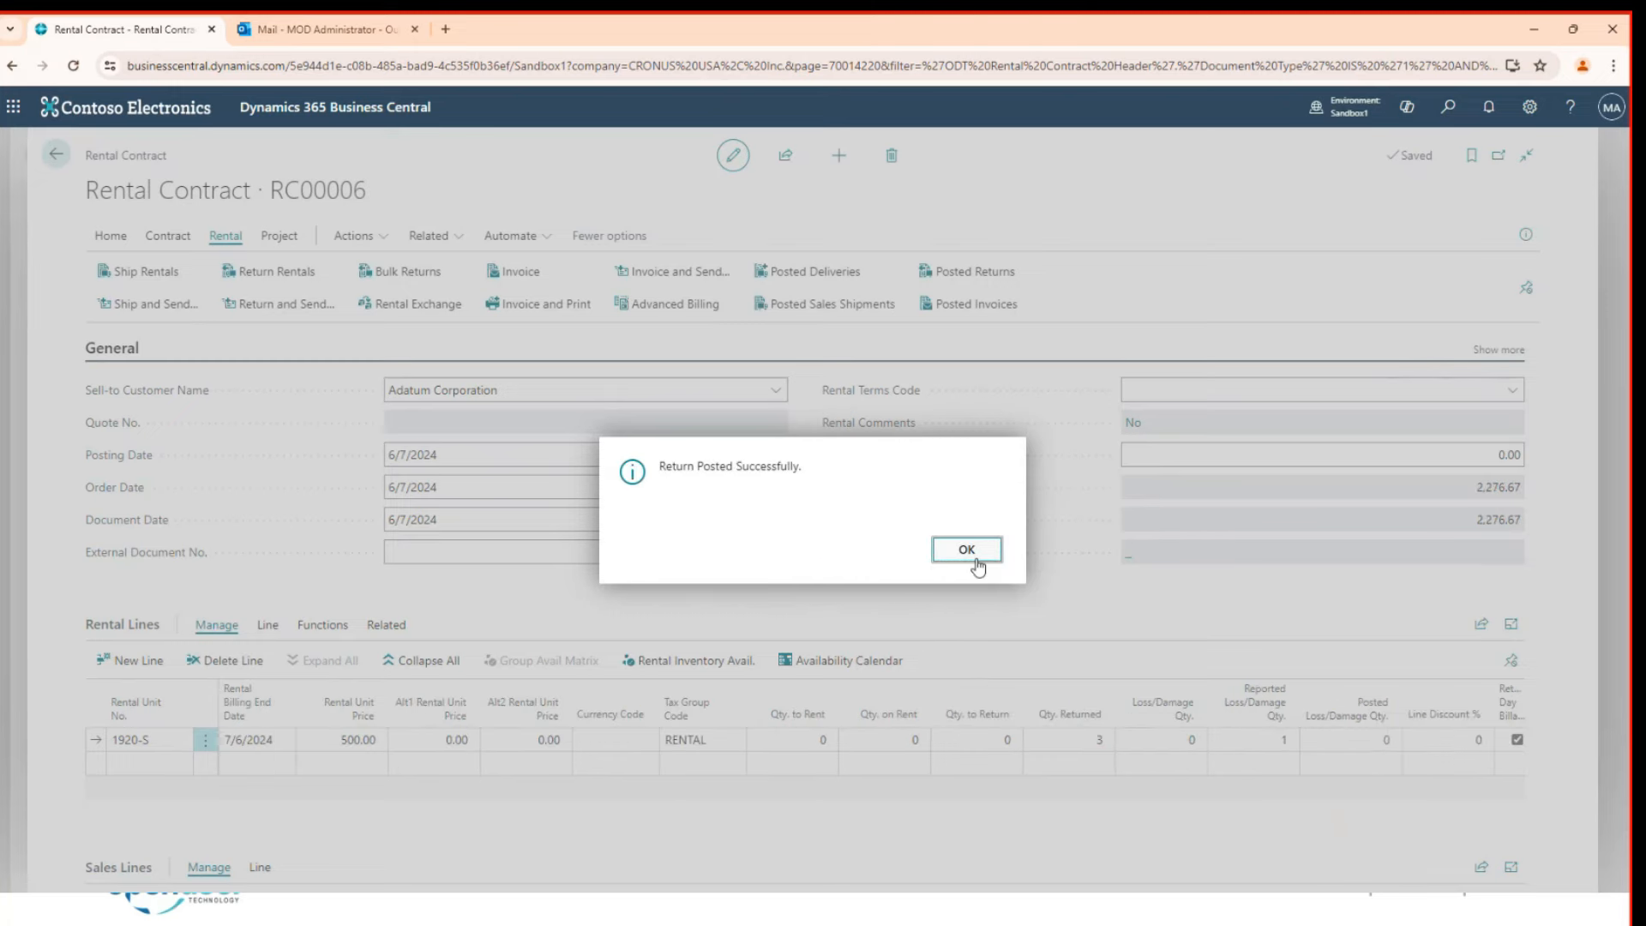
pyautogui.click(976, 557)
# Step: Set the unit price excluding tax on the conference table's sales line to 500
pyautogui.scroll(-5, 661, 757)
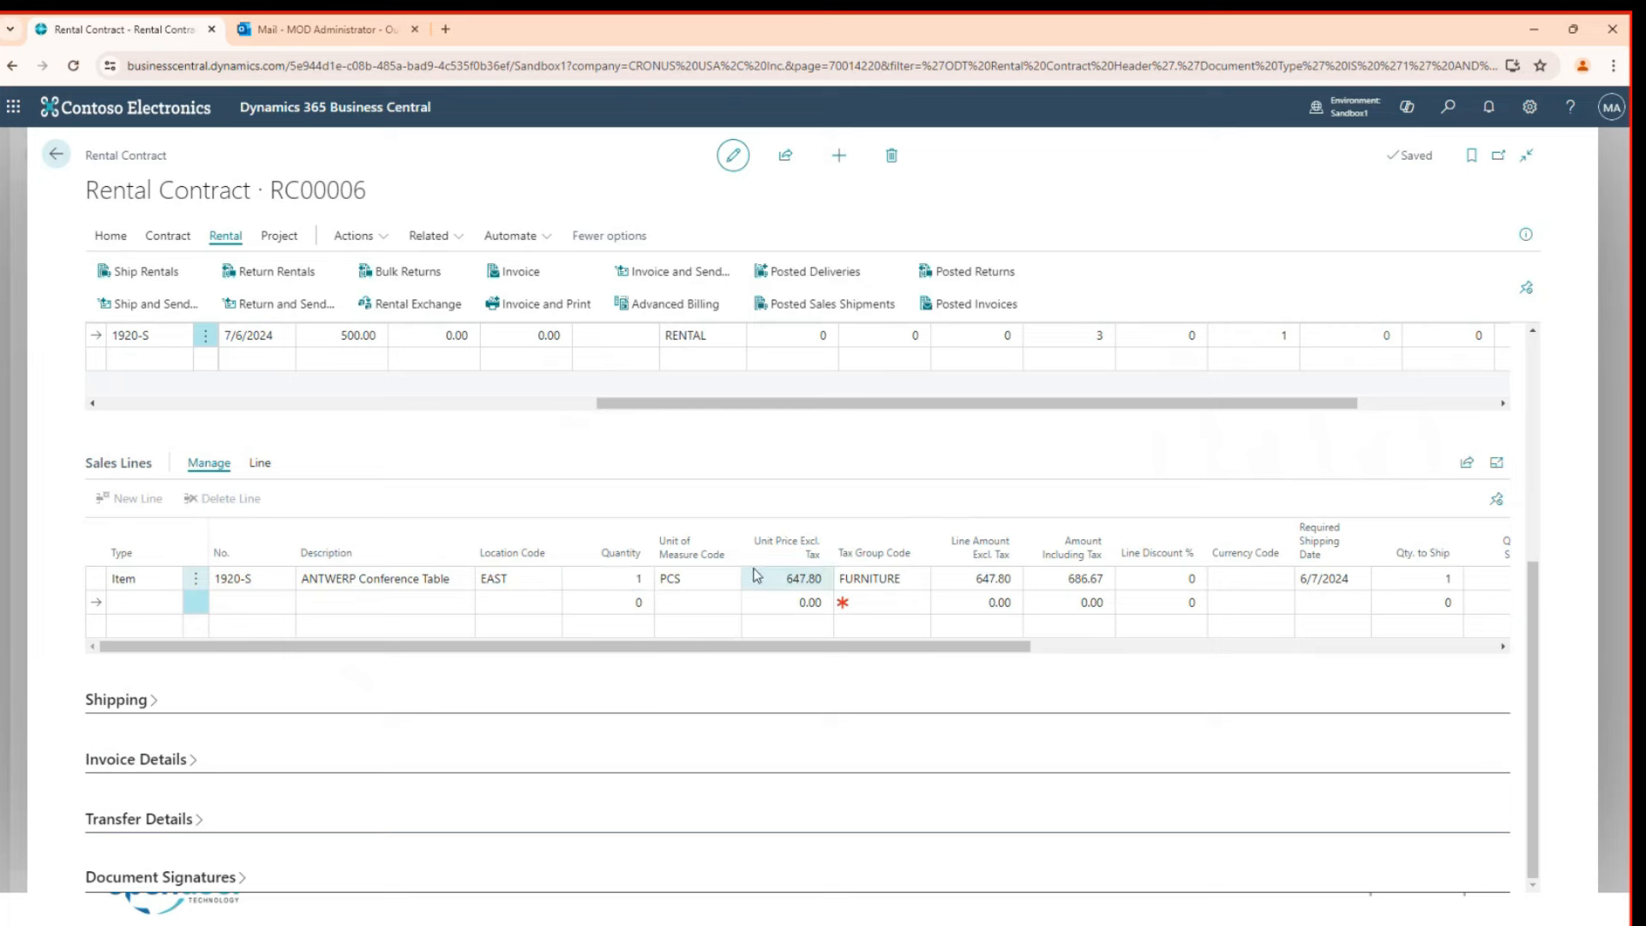
pyautogui.moveTo(609, 651); pyautogui.dragTo(650, 644)
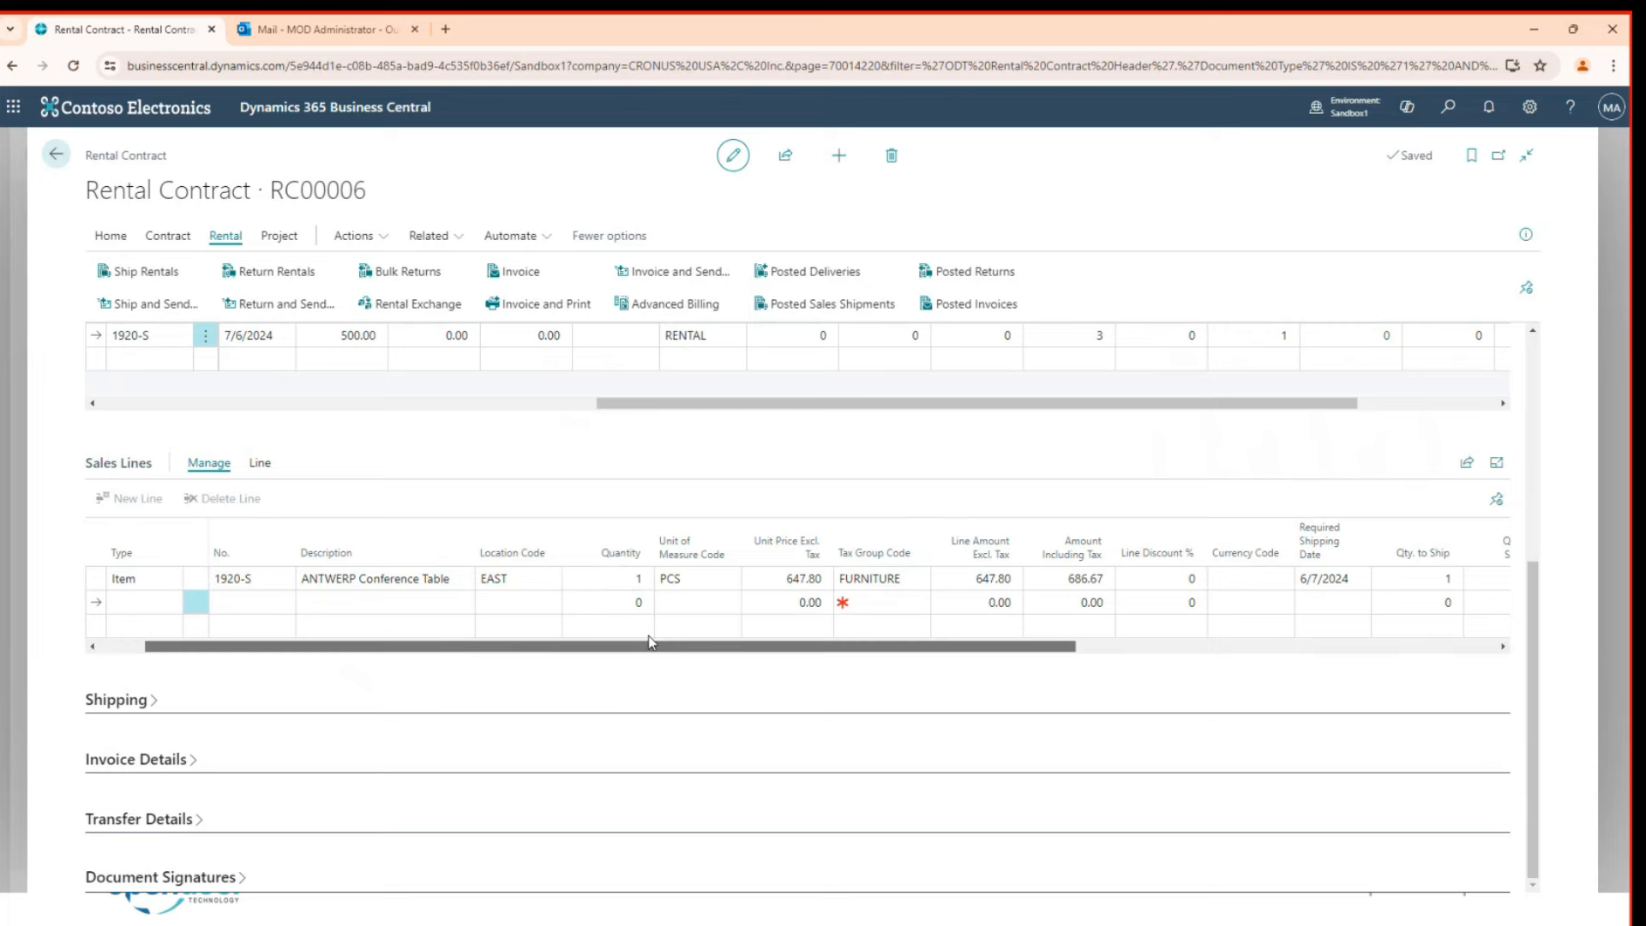
pyautogui.click(515, 588)
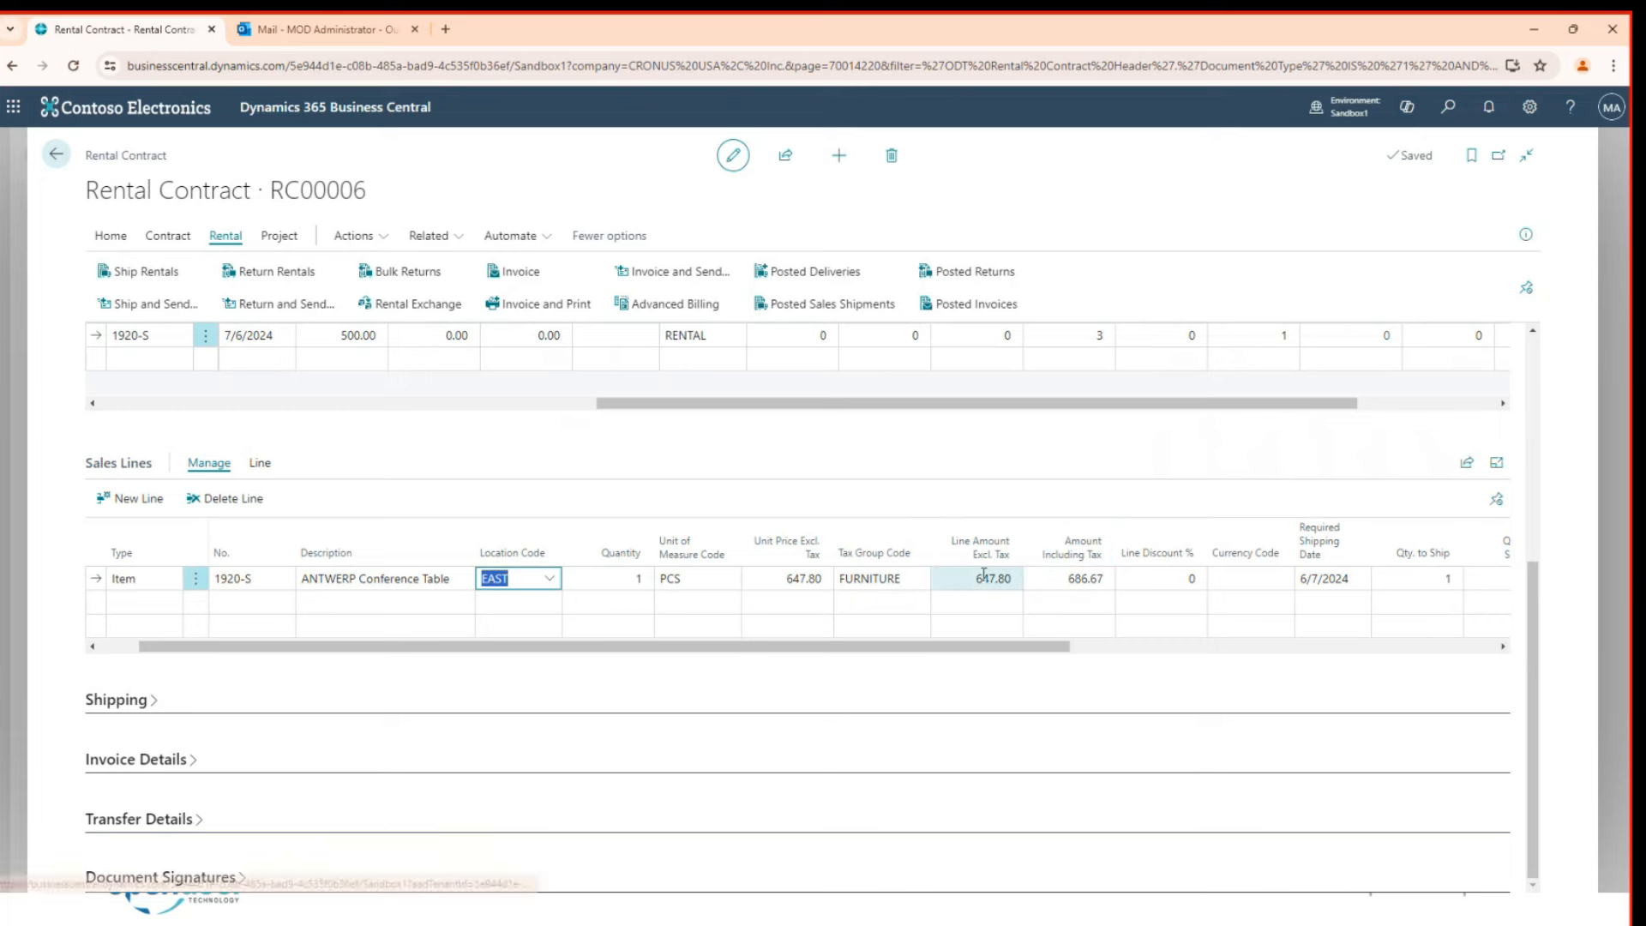
pyautogui.click(777, 580)
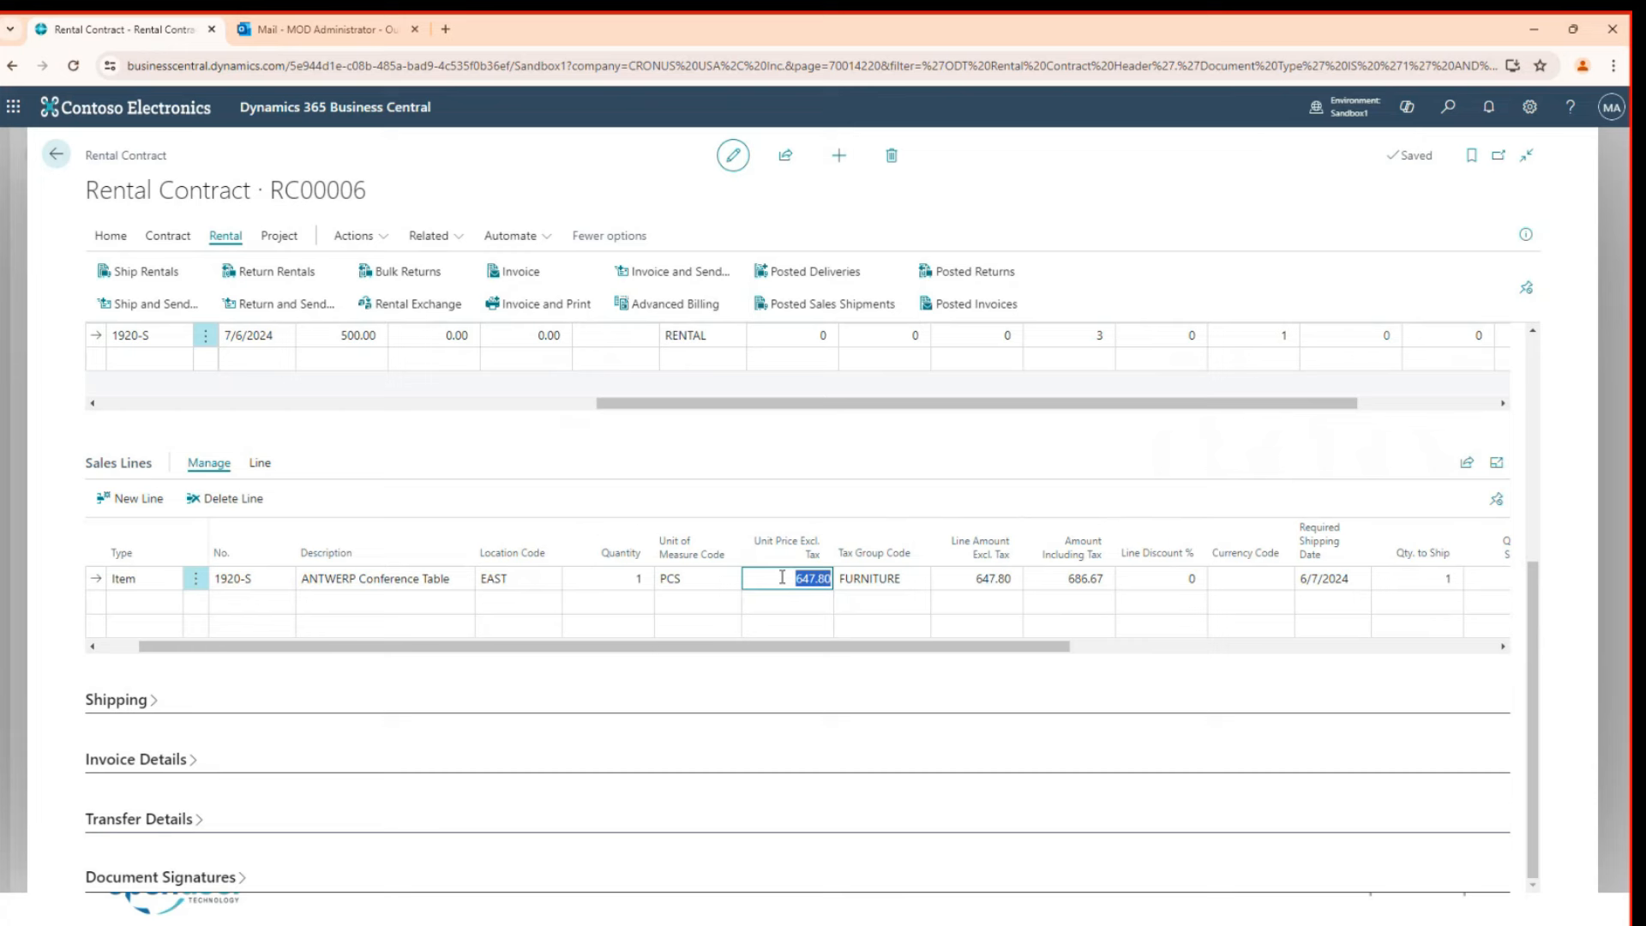
pyautogui.write('500')
pyautogui.press('Tab')
pyautogui.press('Tab')
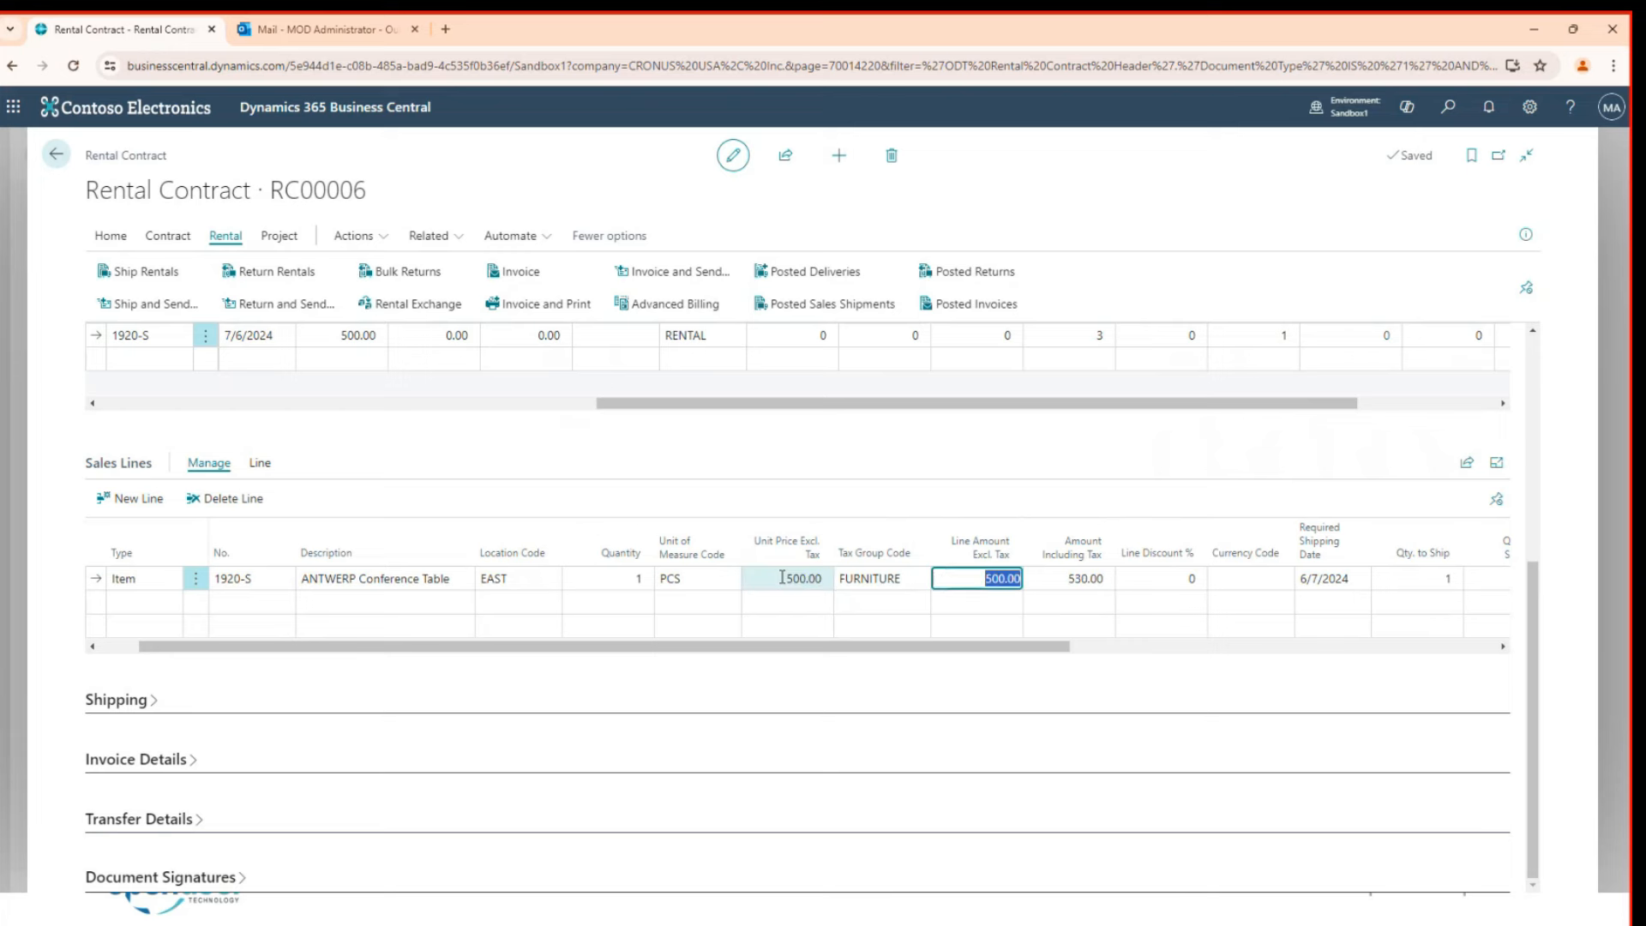
# Step: Give the conference table's sales line a line discount of 50 percent
pyautogui.press('Tab')
pyautogui.hotkey('shift', 'Tab')
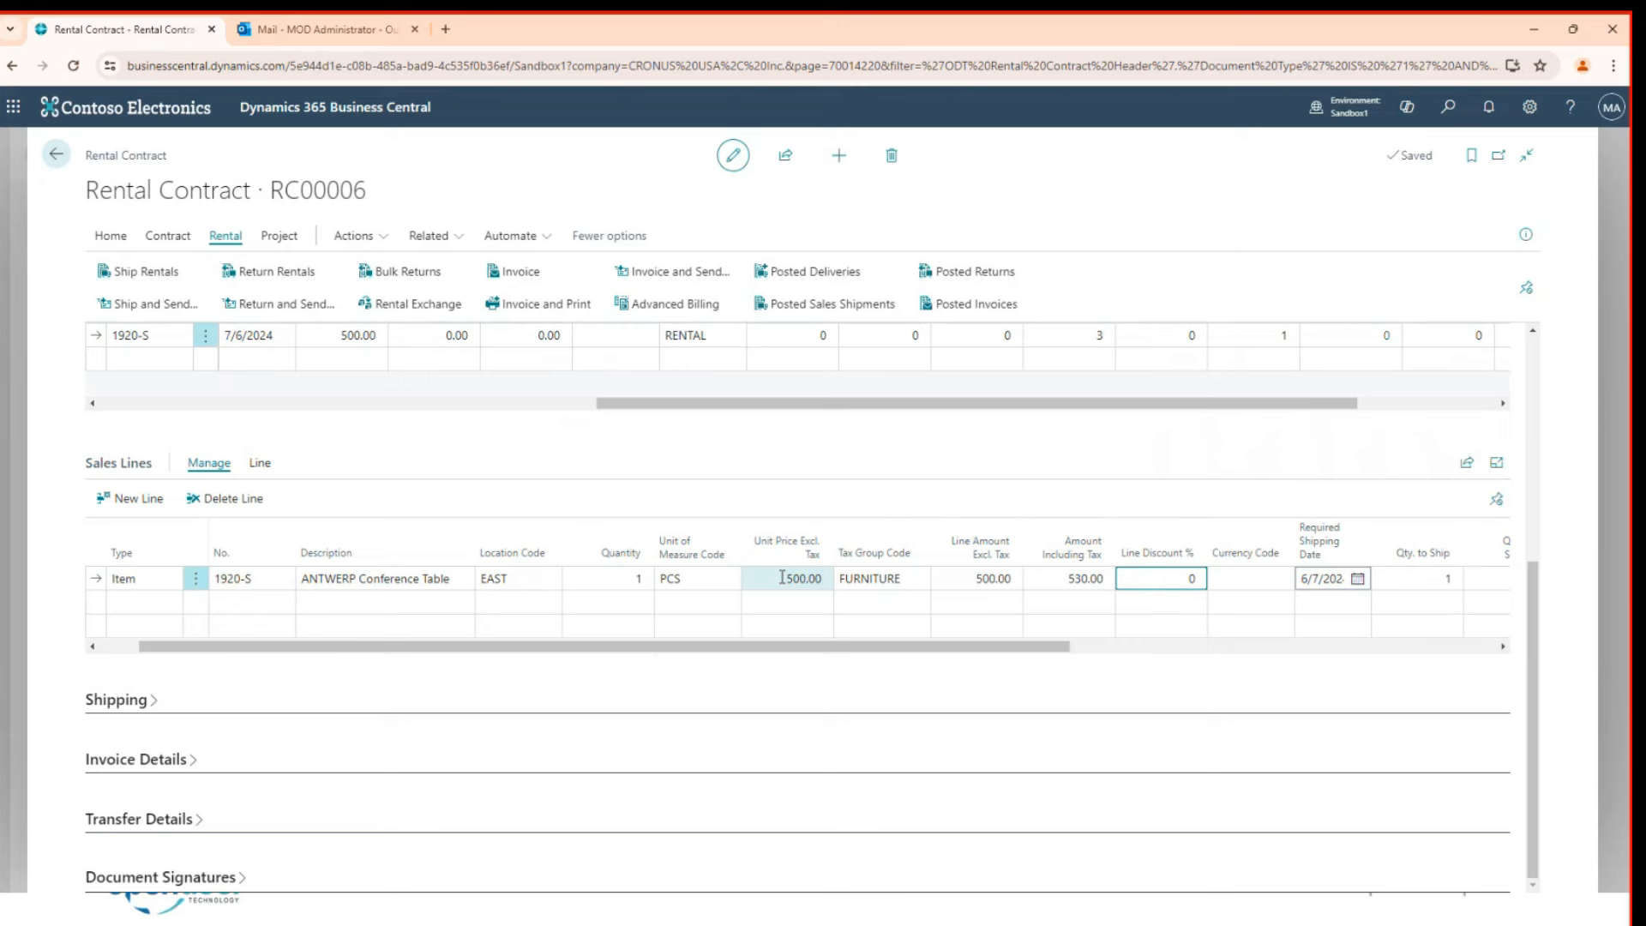
pyautogui.hotkey('shift', 'Tab')
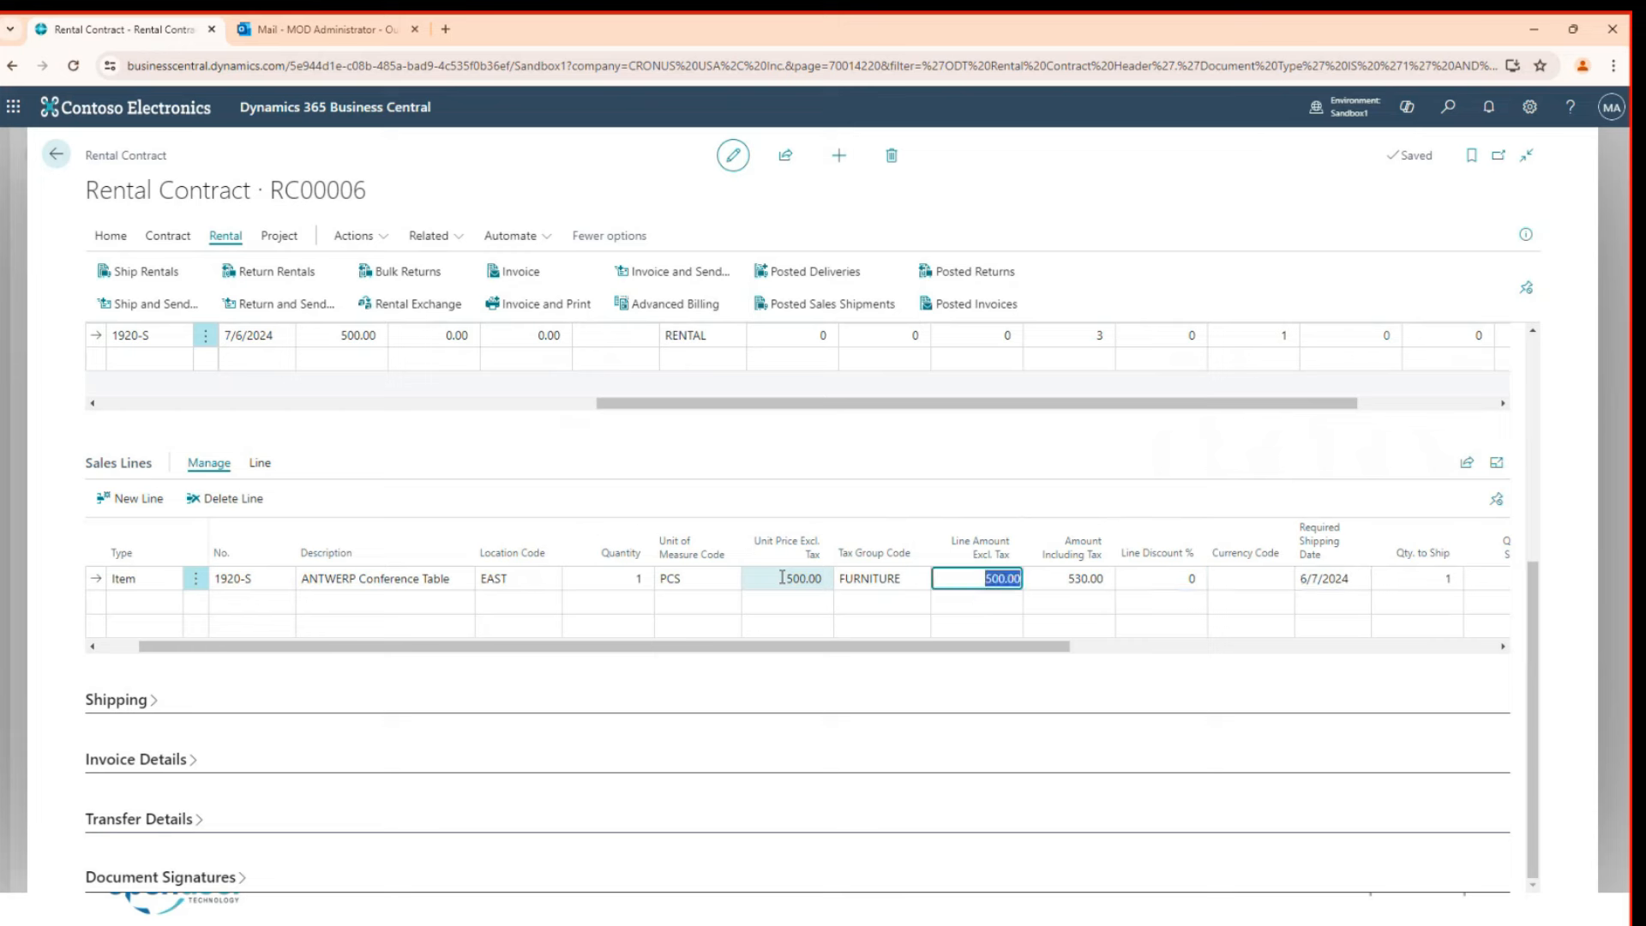
pyautogui.press('Tab')
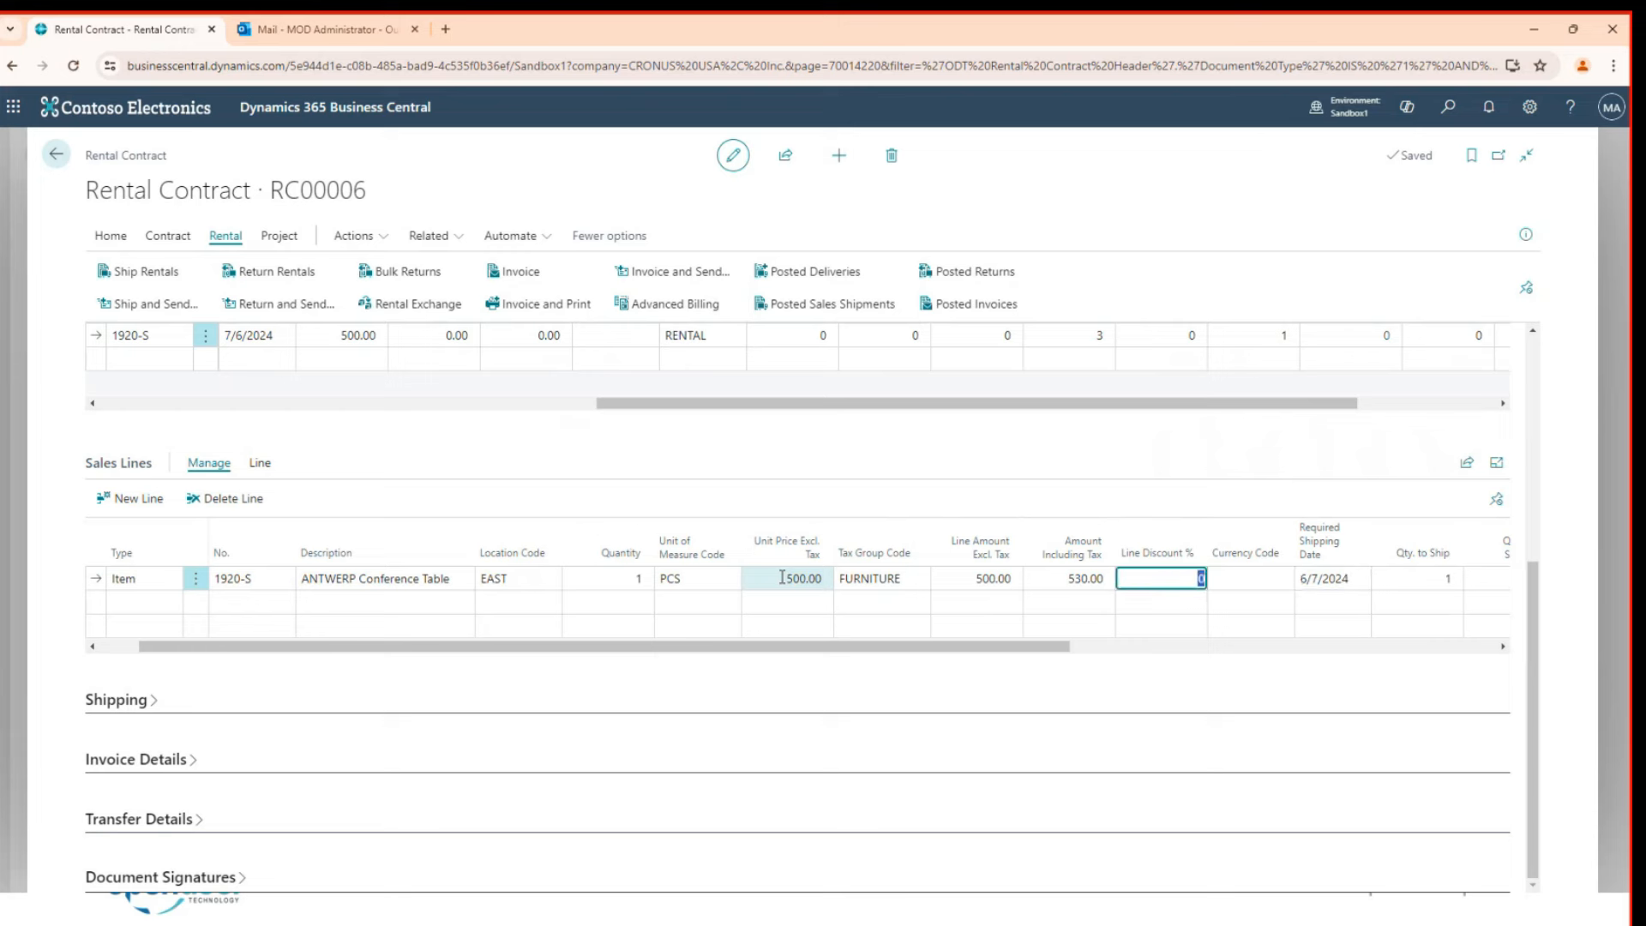
pyautogui.press('Tab')
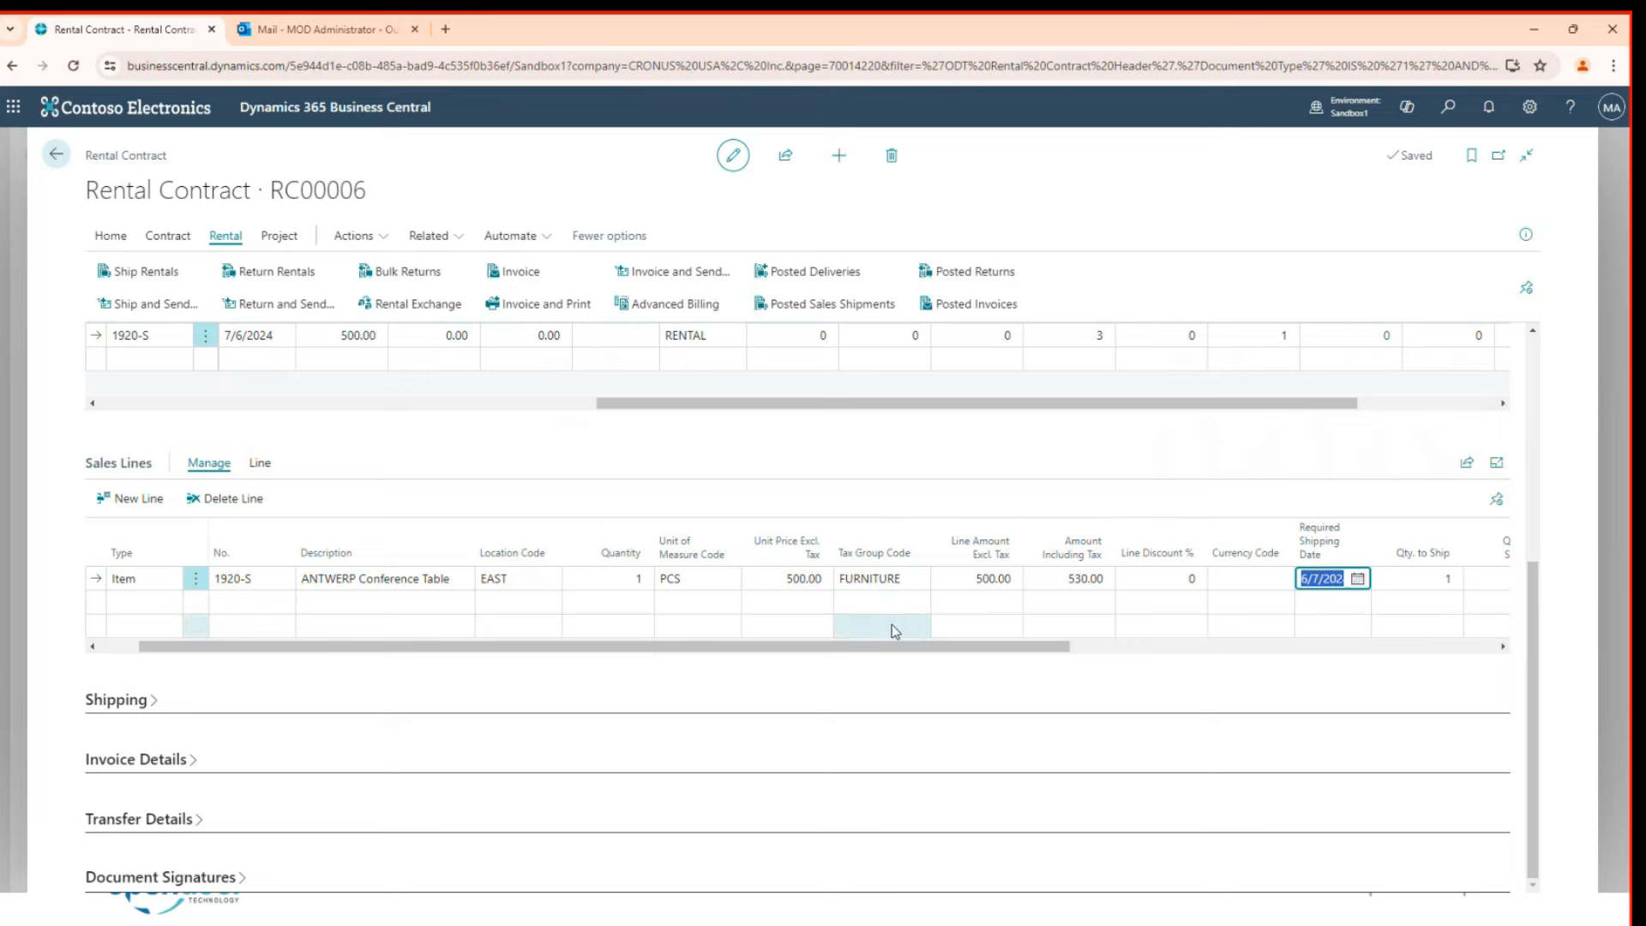
pyautogui.click(1141, 576)
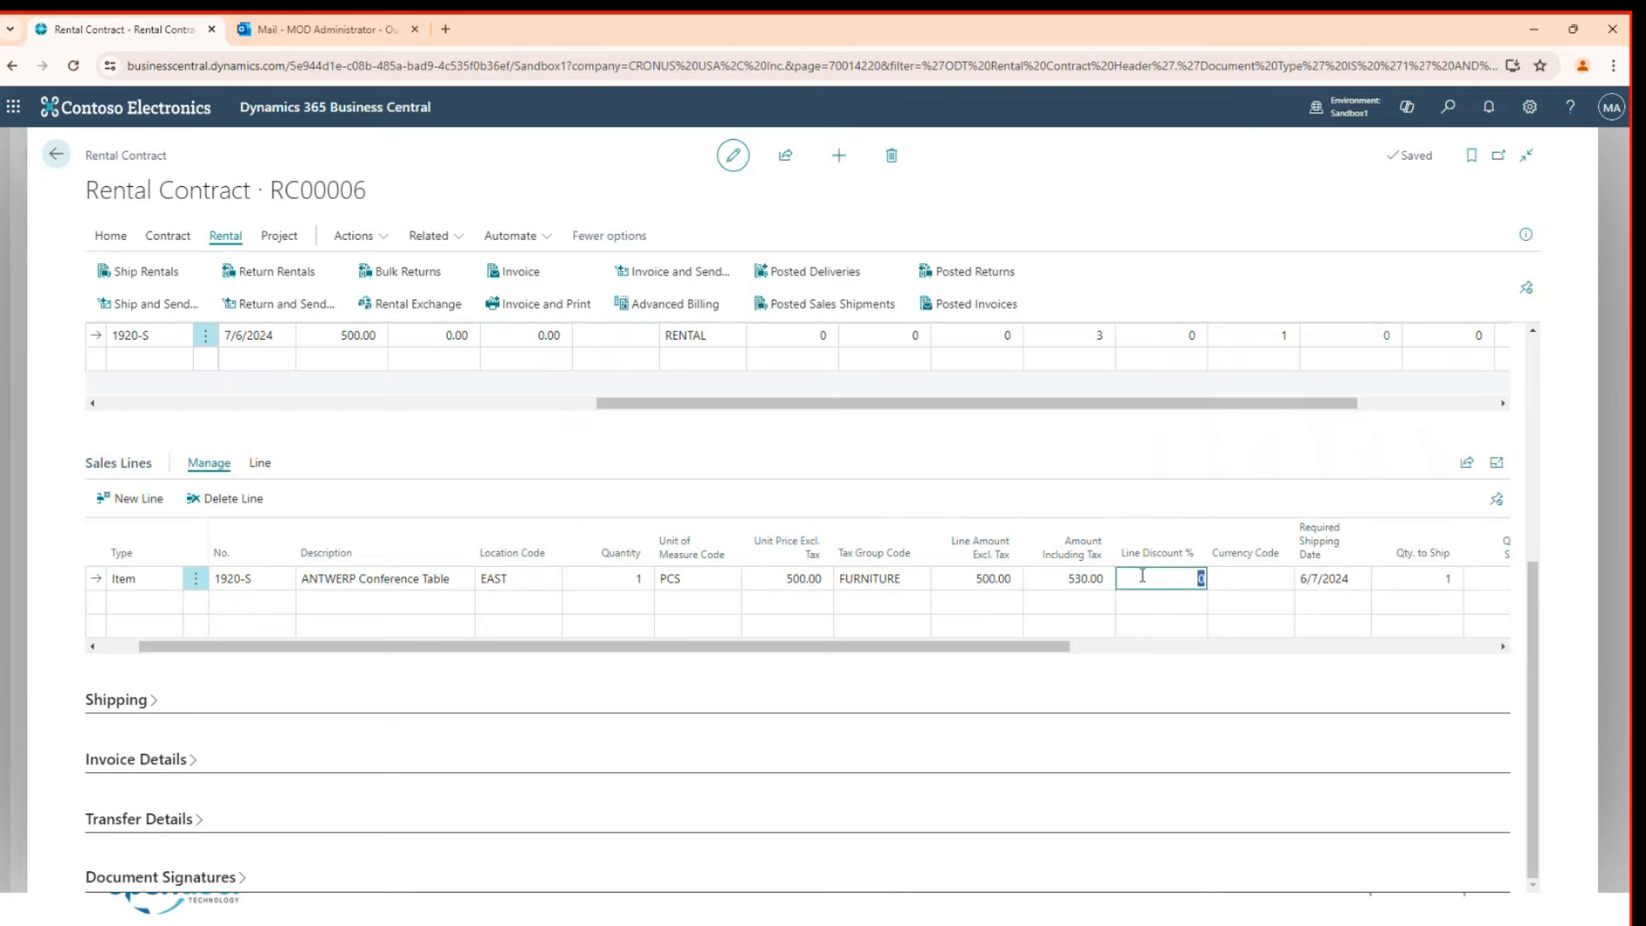
pyautogui.write('50')
pyautogui.press('Tab')
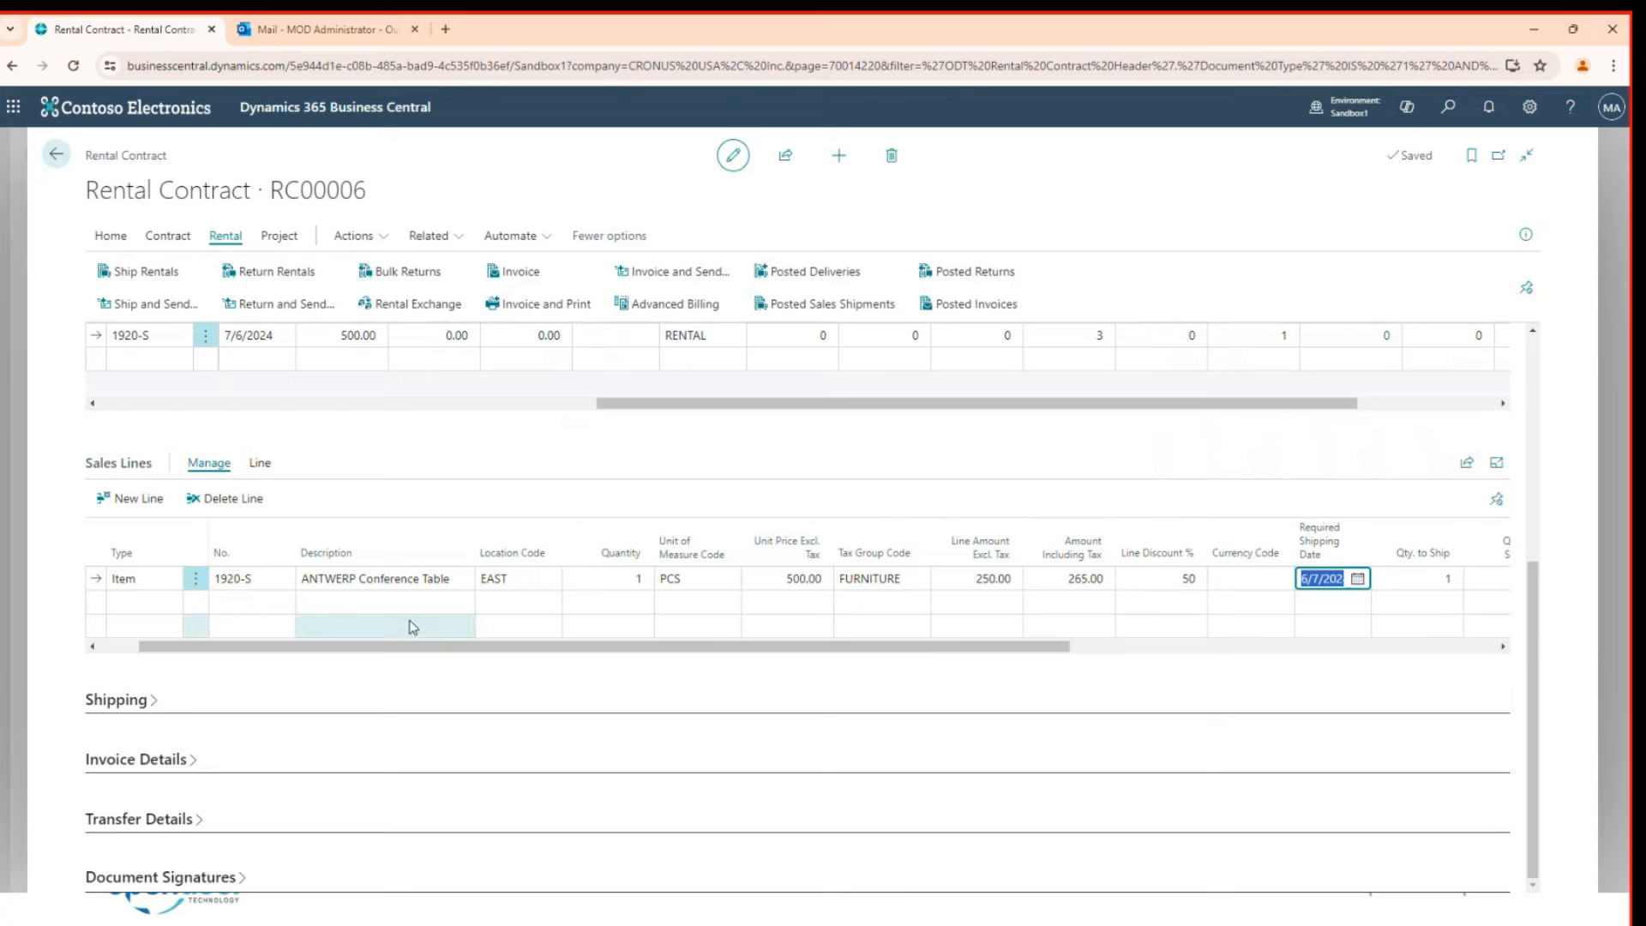
pyautogui.click(520, 576)
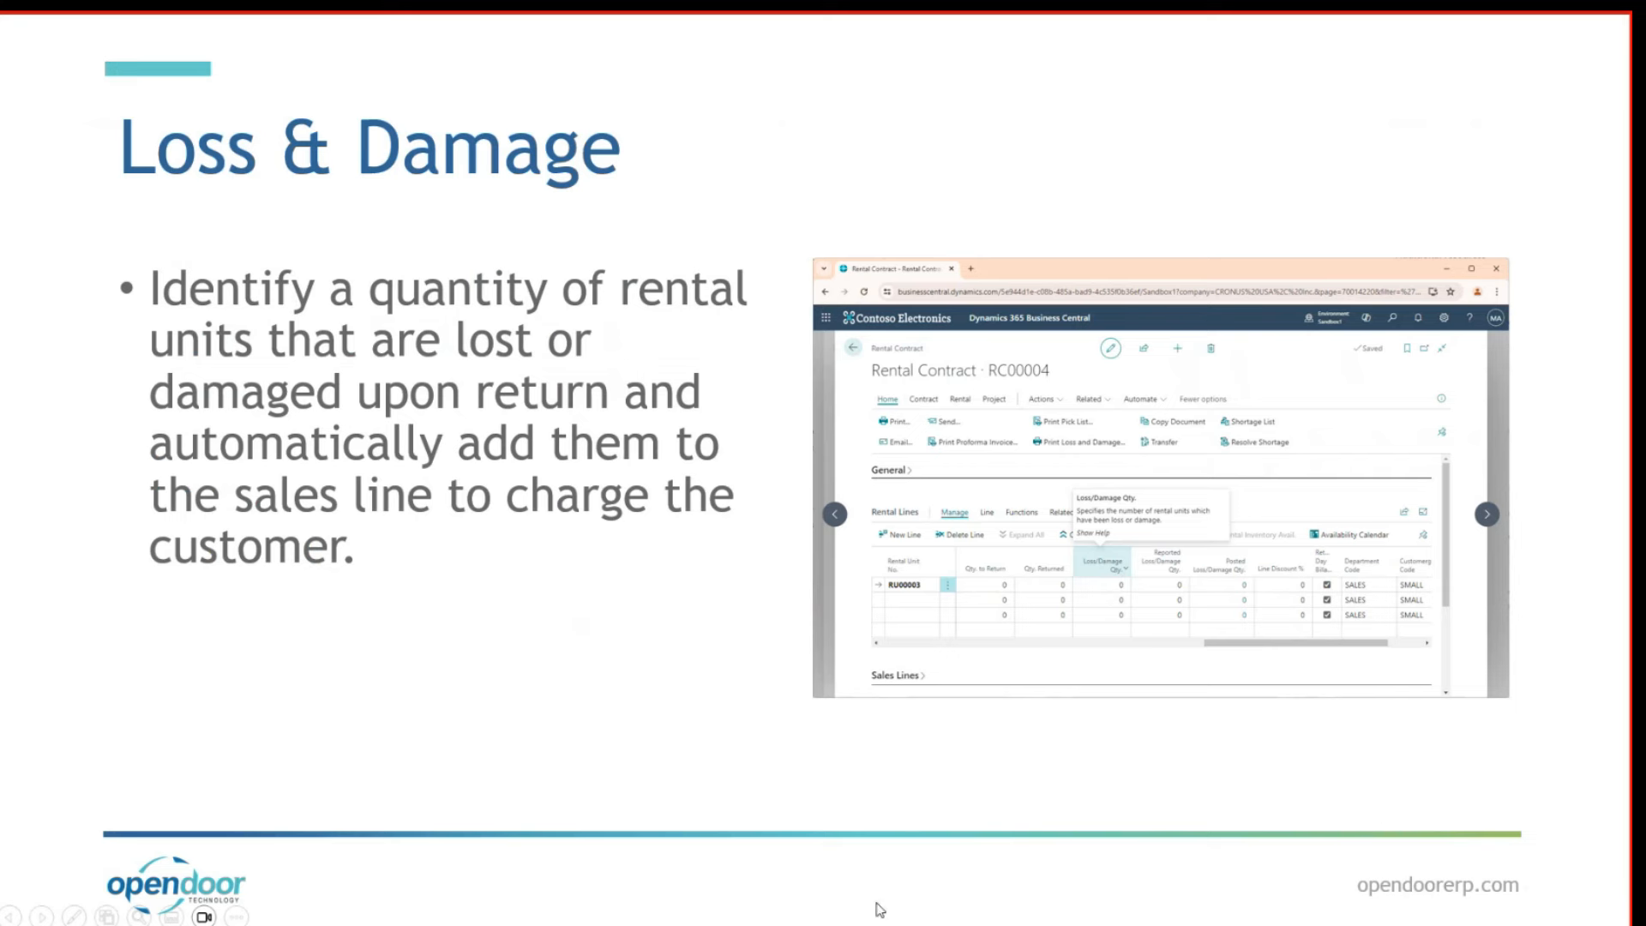
pyautogui.moveTo(874, 924)
pyautogui.press('Right')
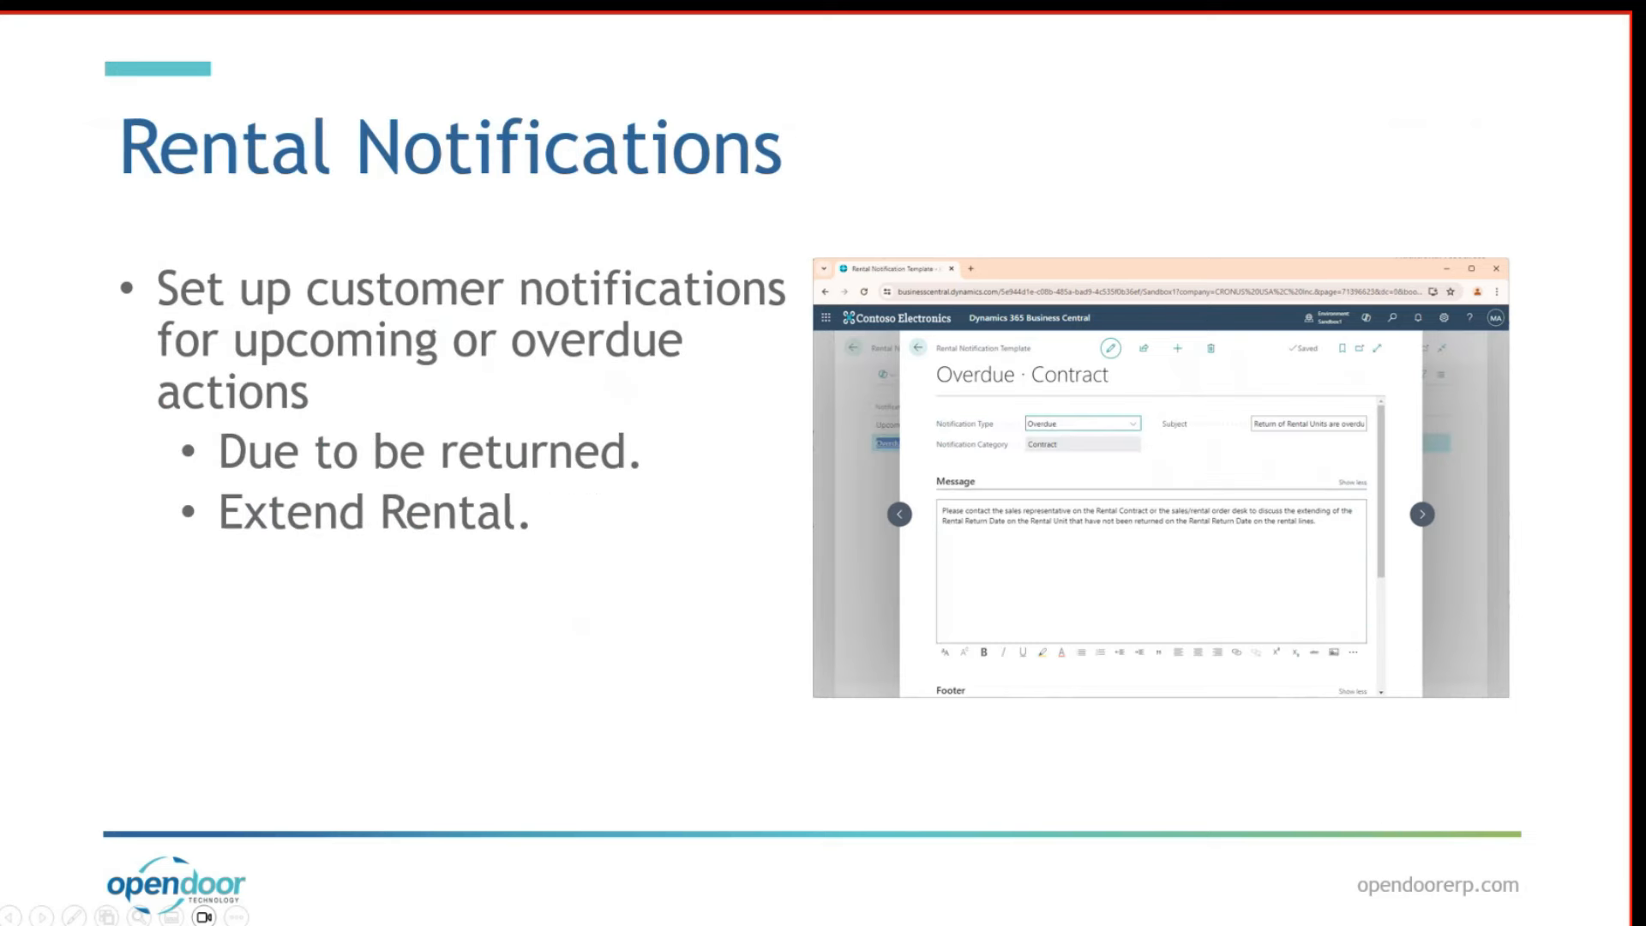
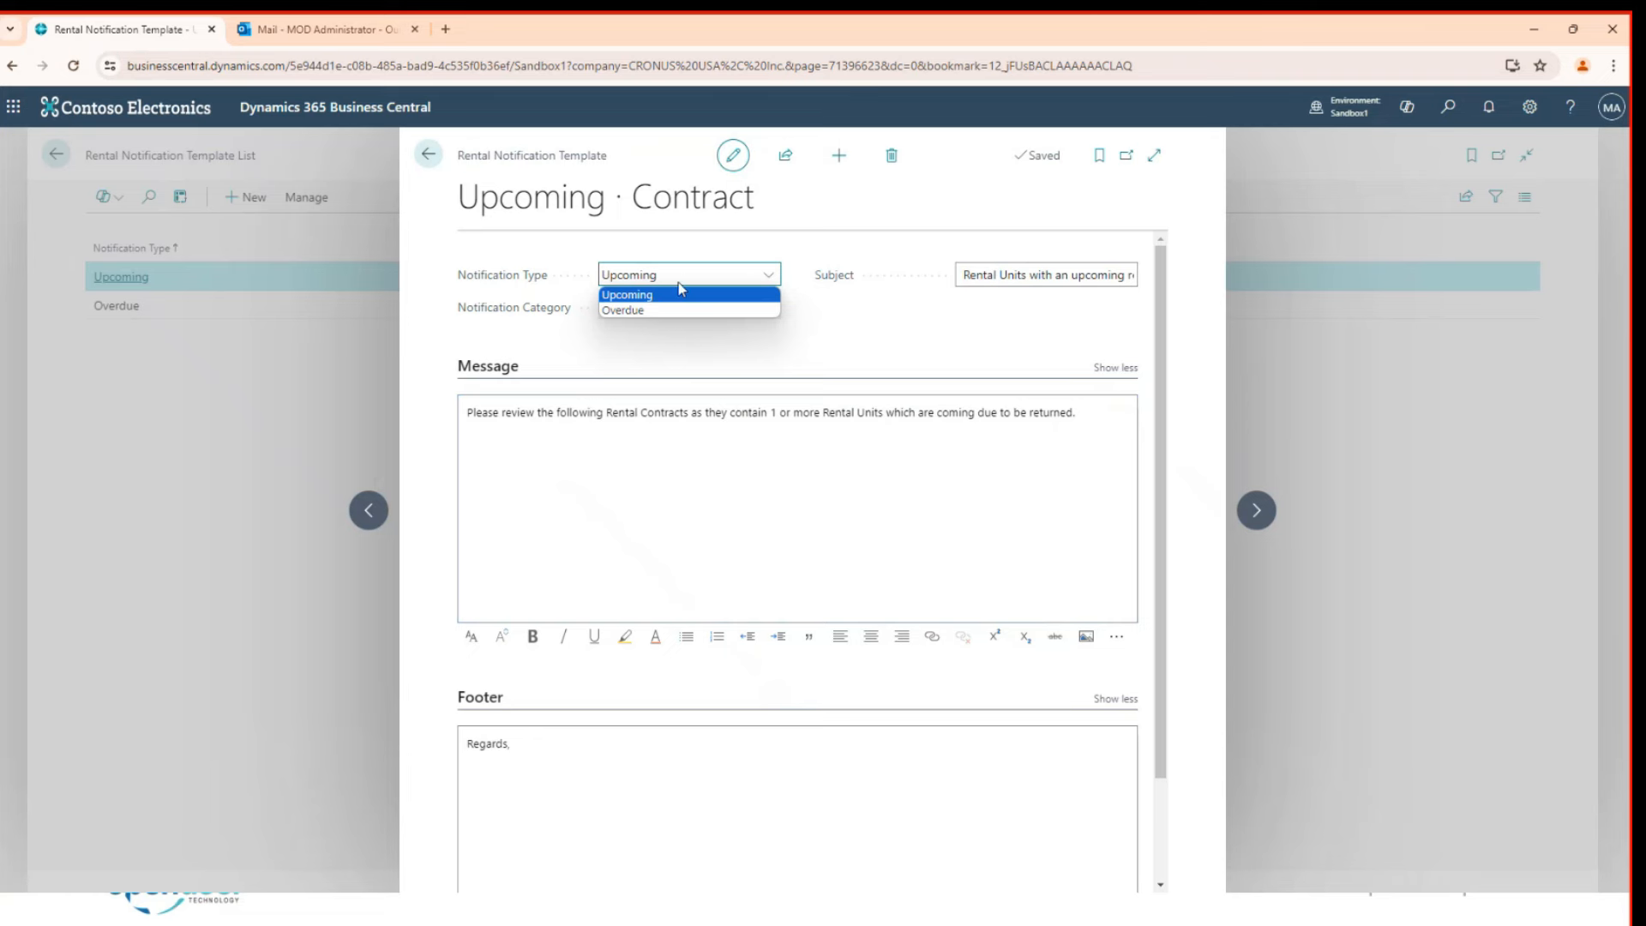
# Step: Review the notification type, subject and message of the Upcoming rental notification template, then close it
pyautogui.click(679, 273)
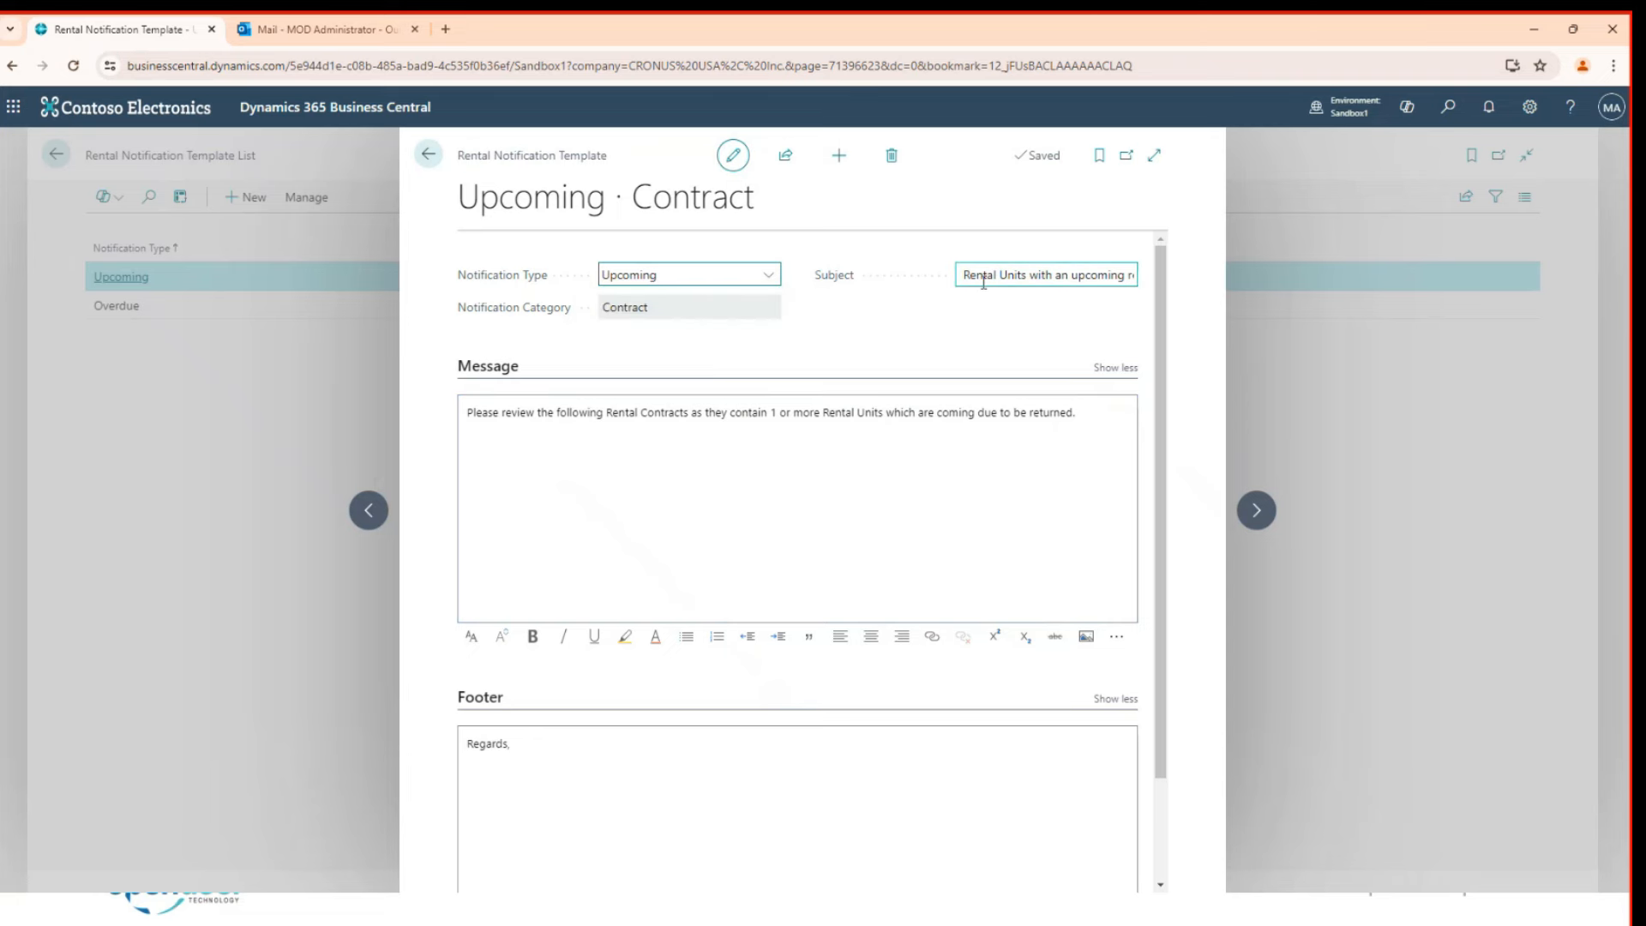
pyautogui.moveTo(964, 278); pyautogui.dragTo(1127, 283)
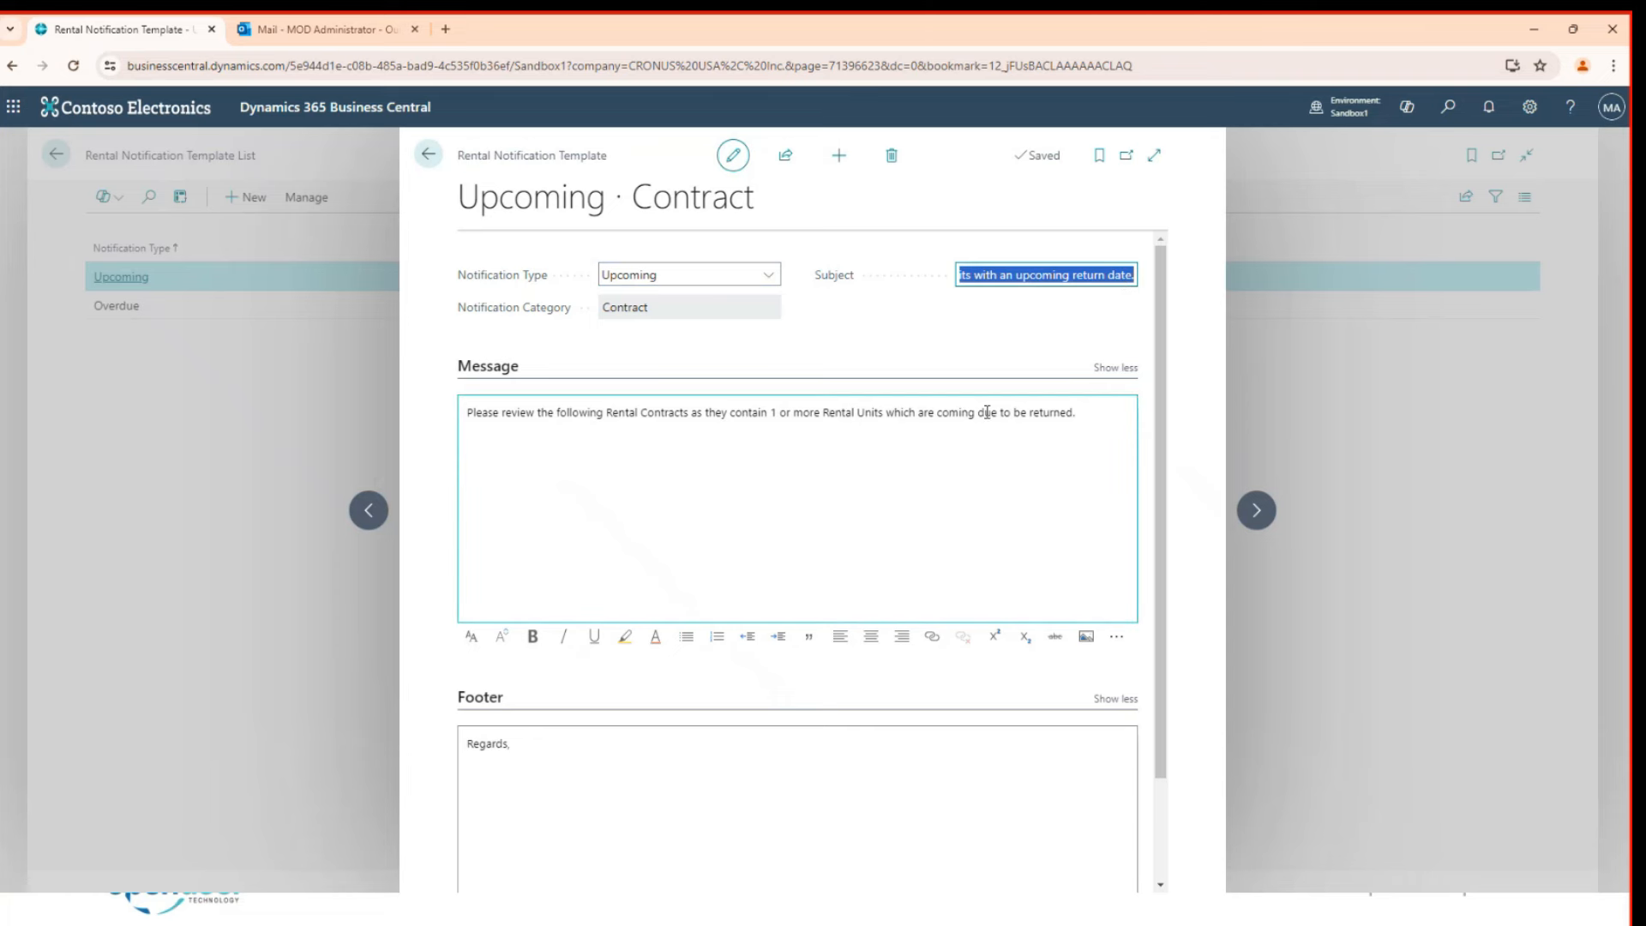
pyautogui.click(1091, 415)
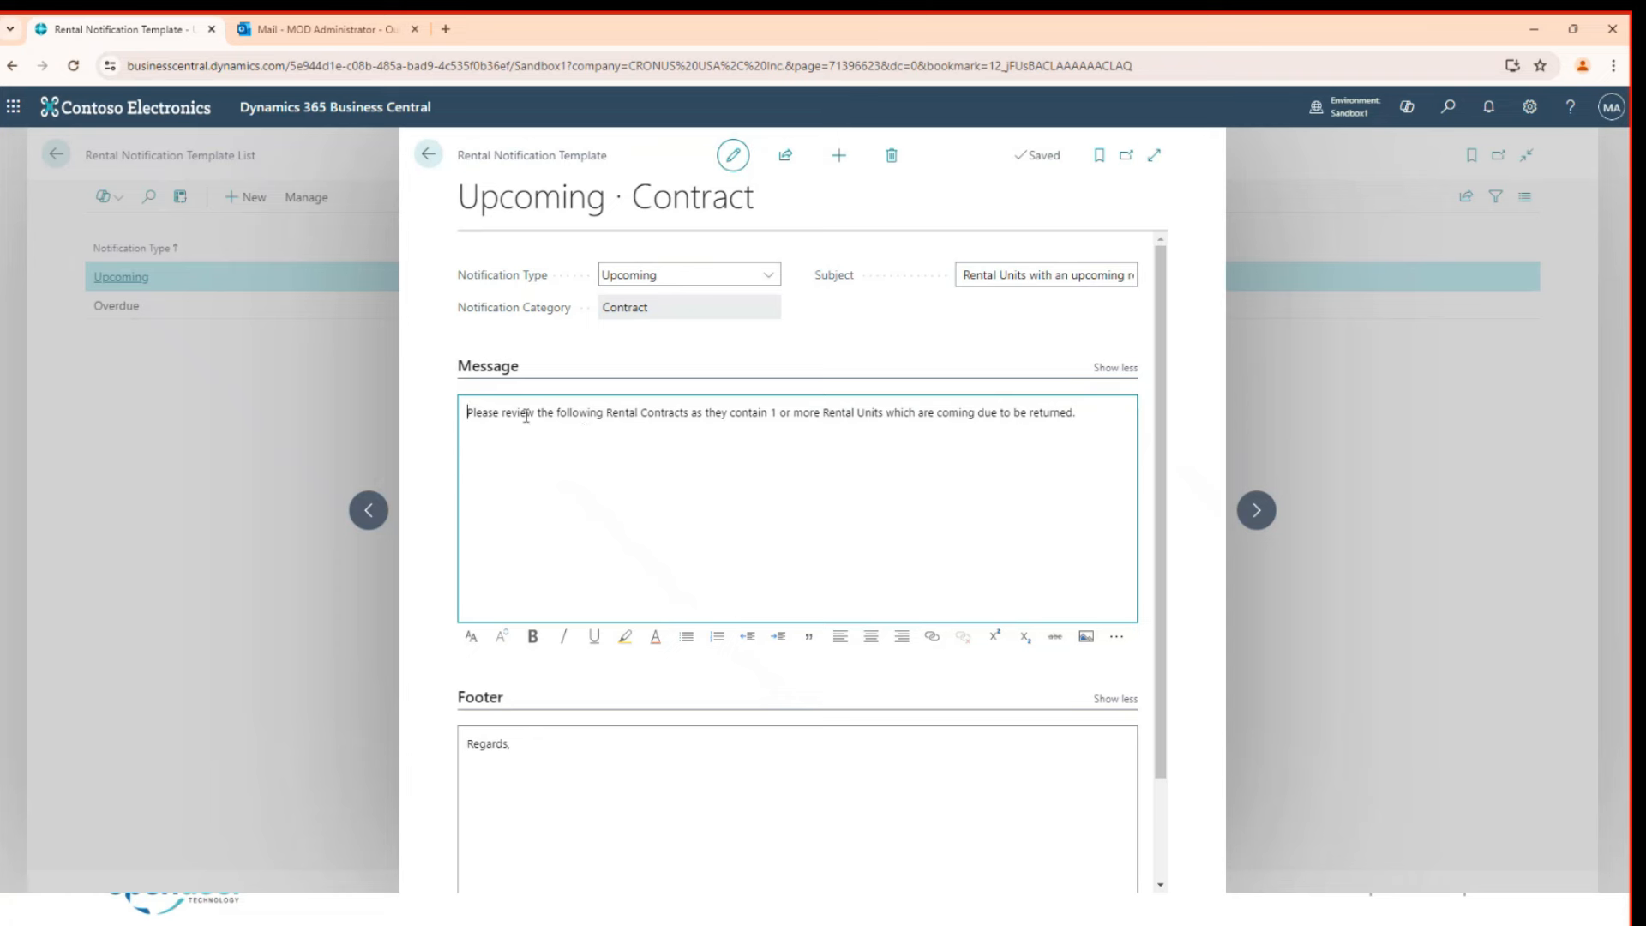
pyautogui.click(1098, 415)
pyautogui.click(428, 155)
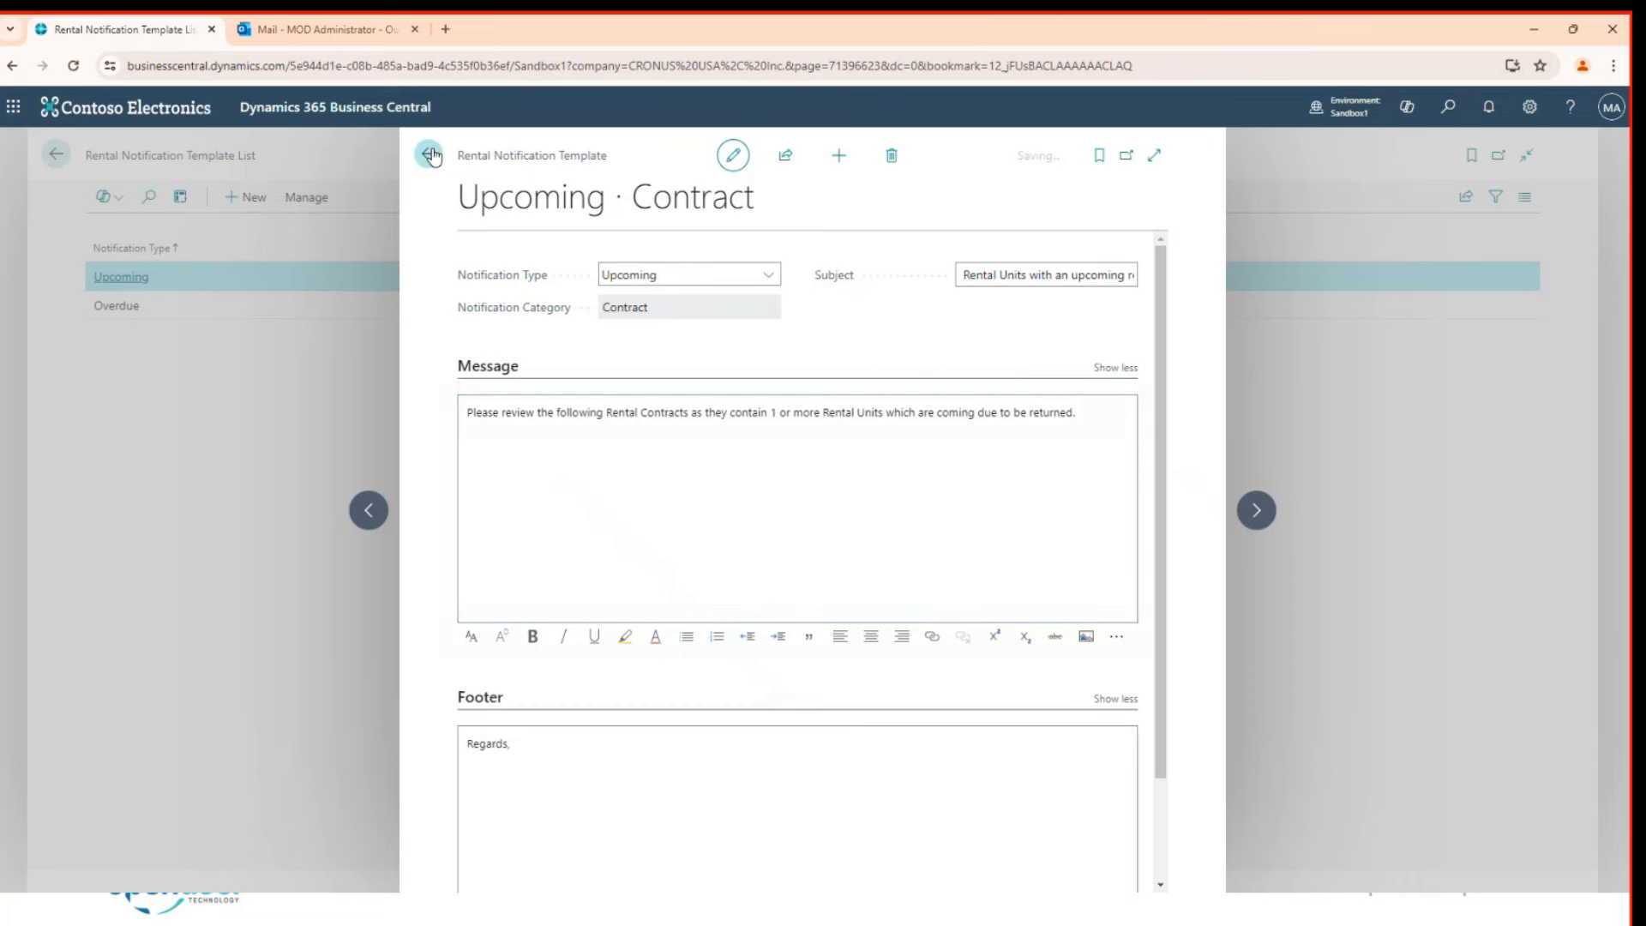
# Step: Review the message of the Overdue rental notification template and return to the home page
pyautogui.click(116, 307)
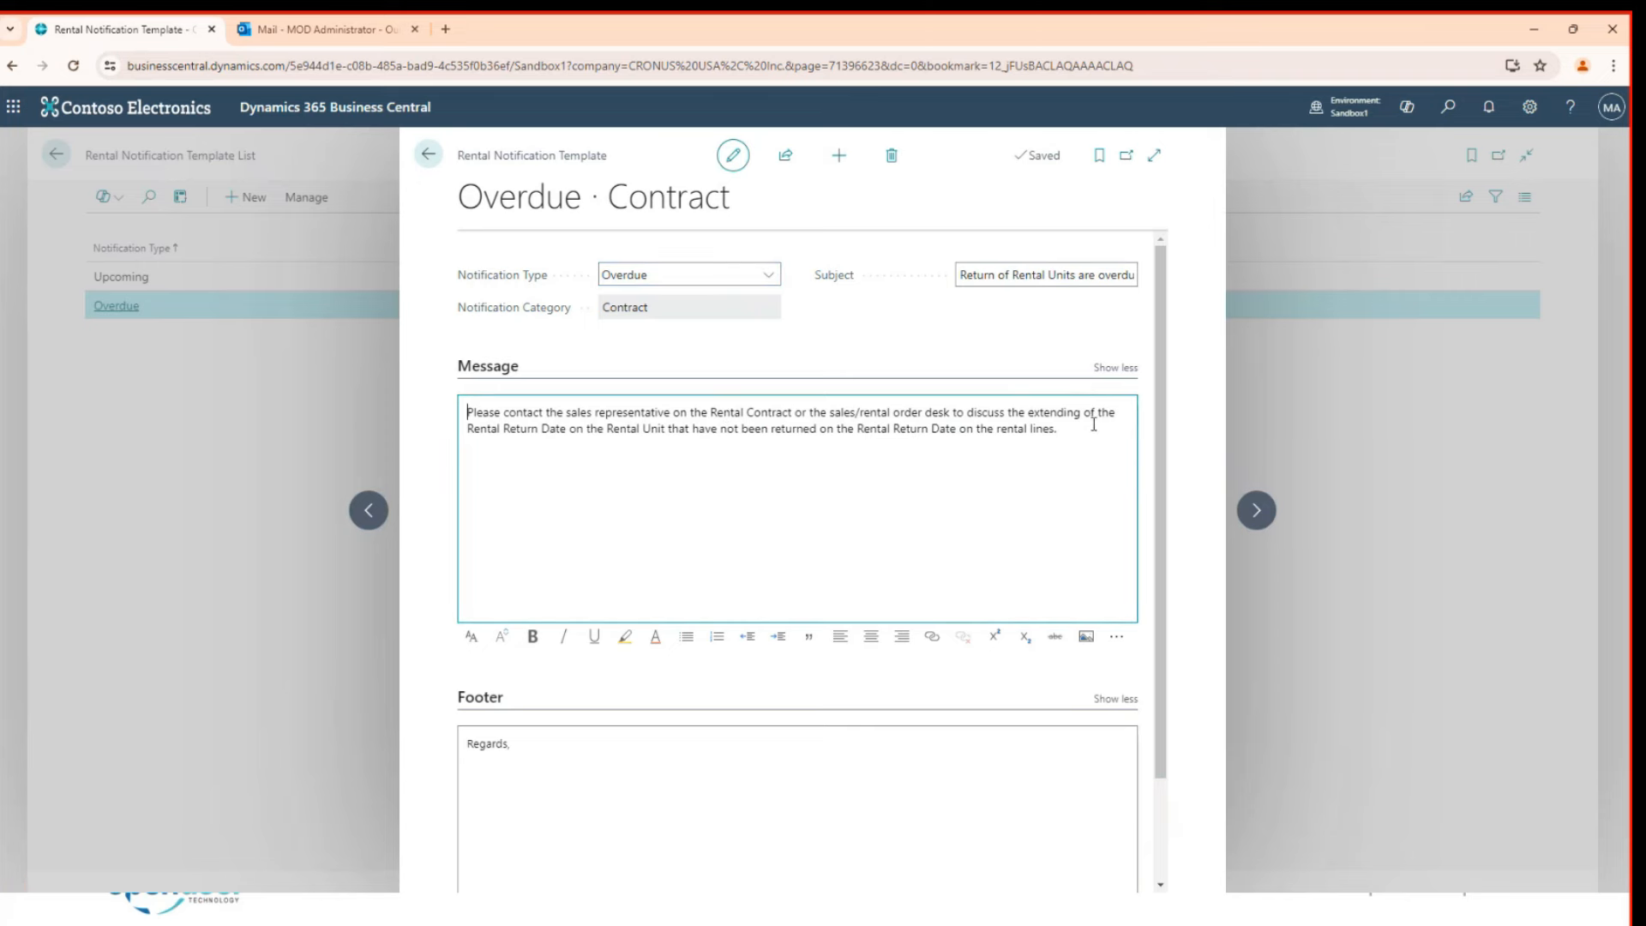
pyautogui.moveTo(479, 430); pyautogui.dragTo(1008, 435)
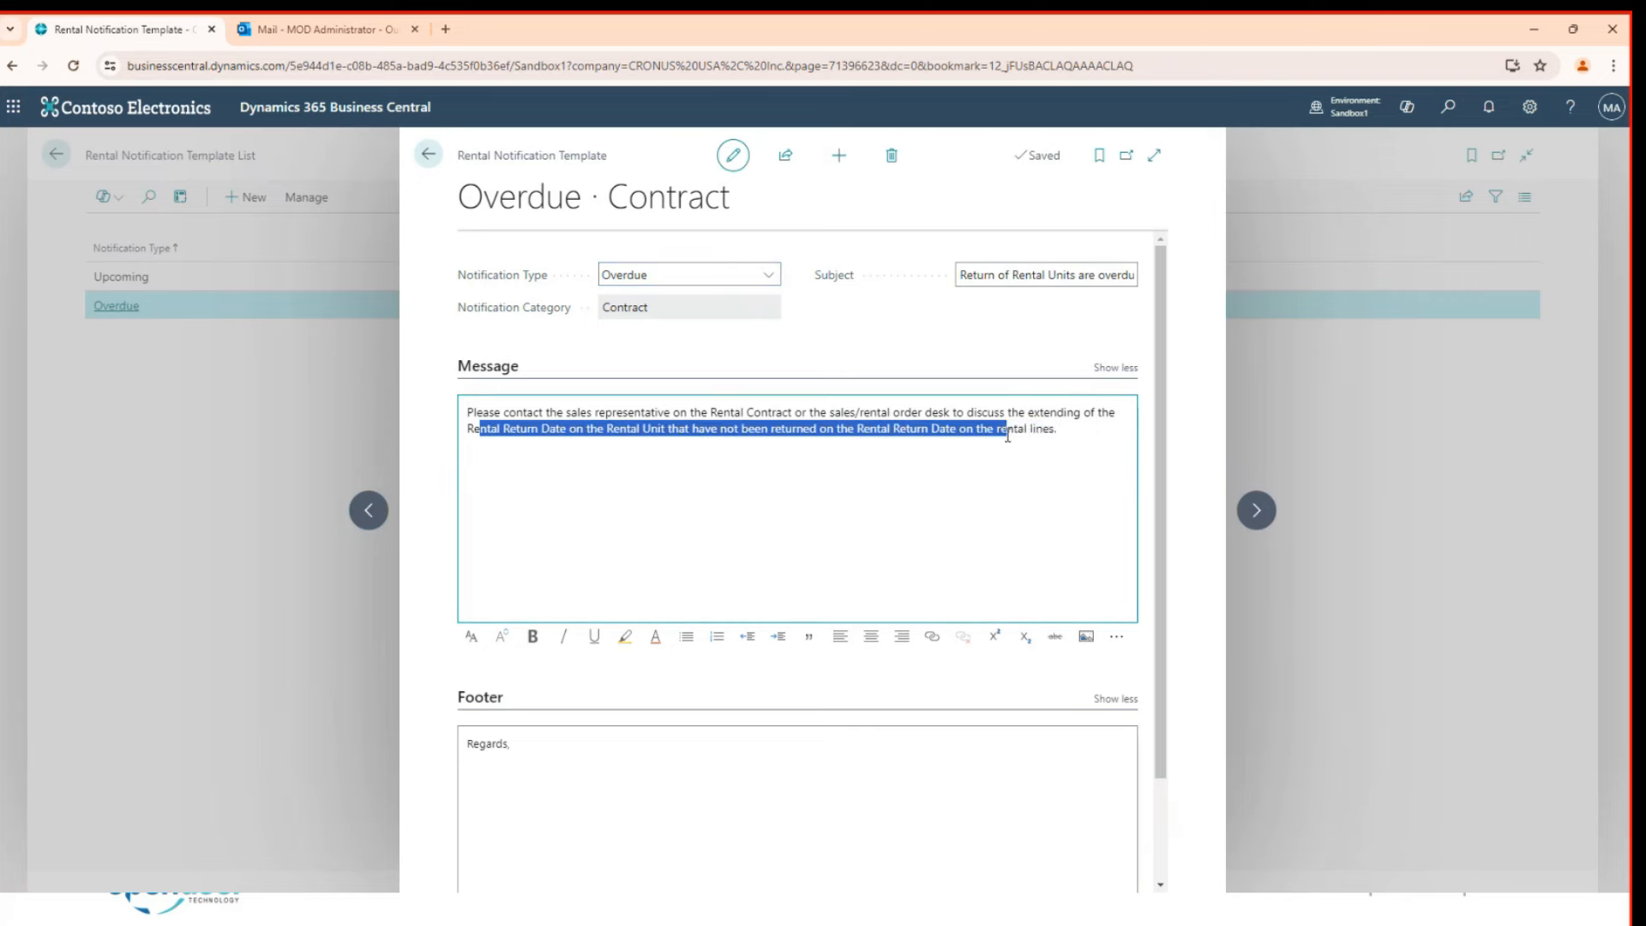
pyautogui.click(429, 155)
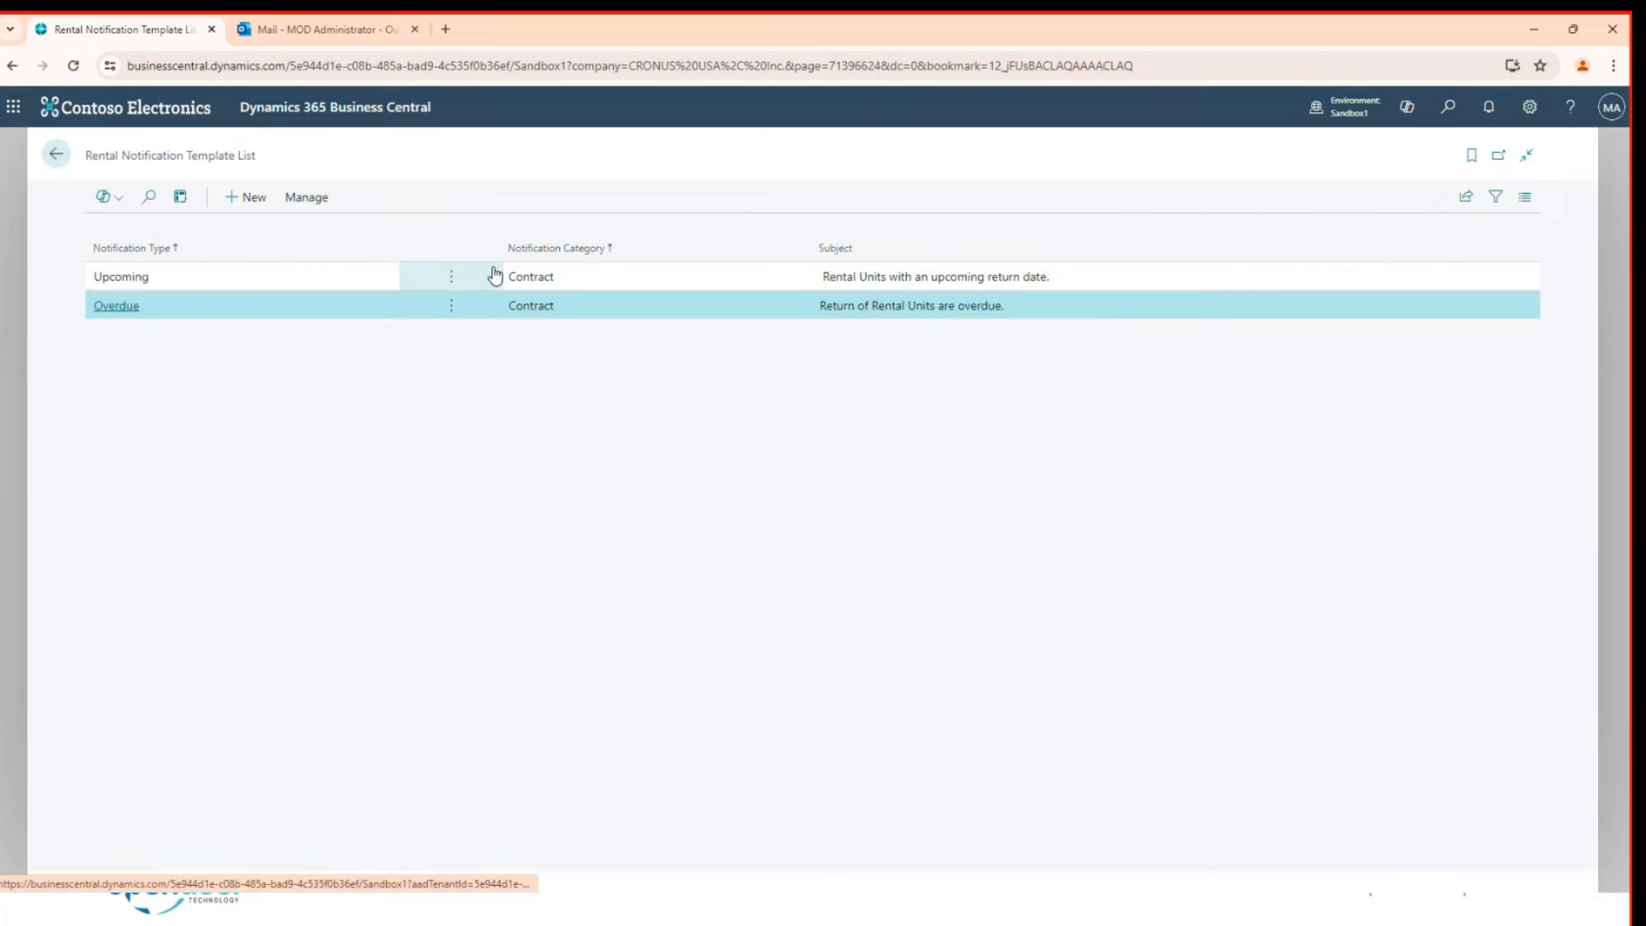
pyautogui.click(56, 155)
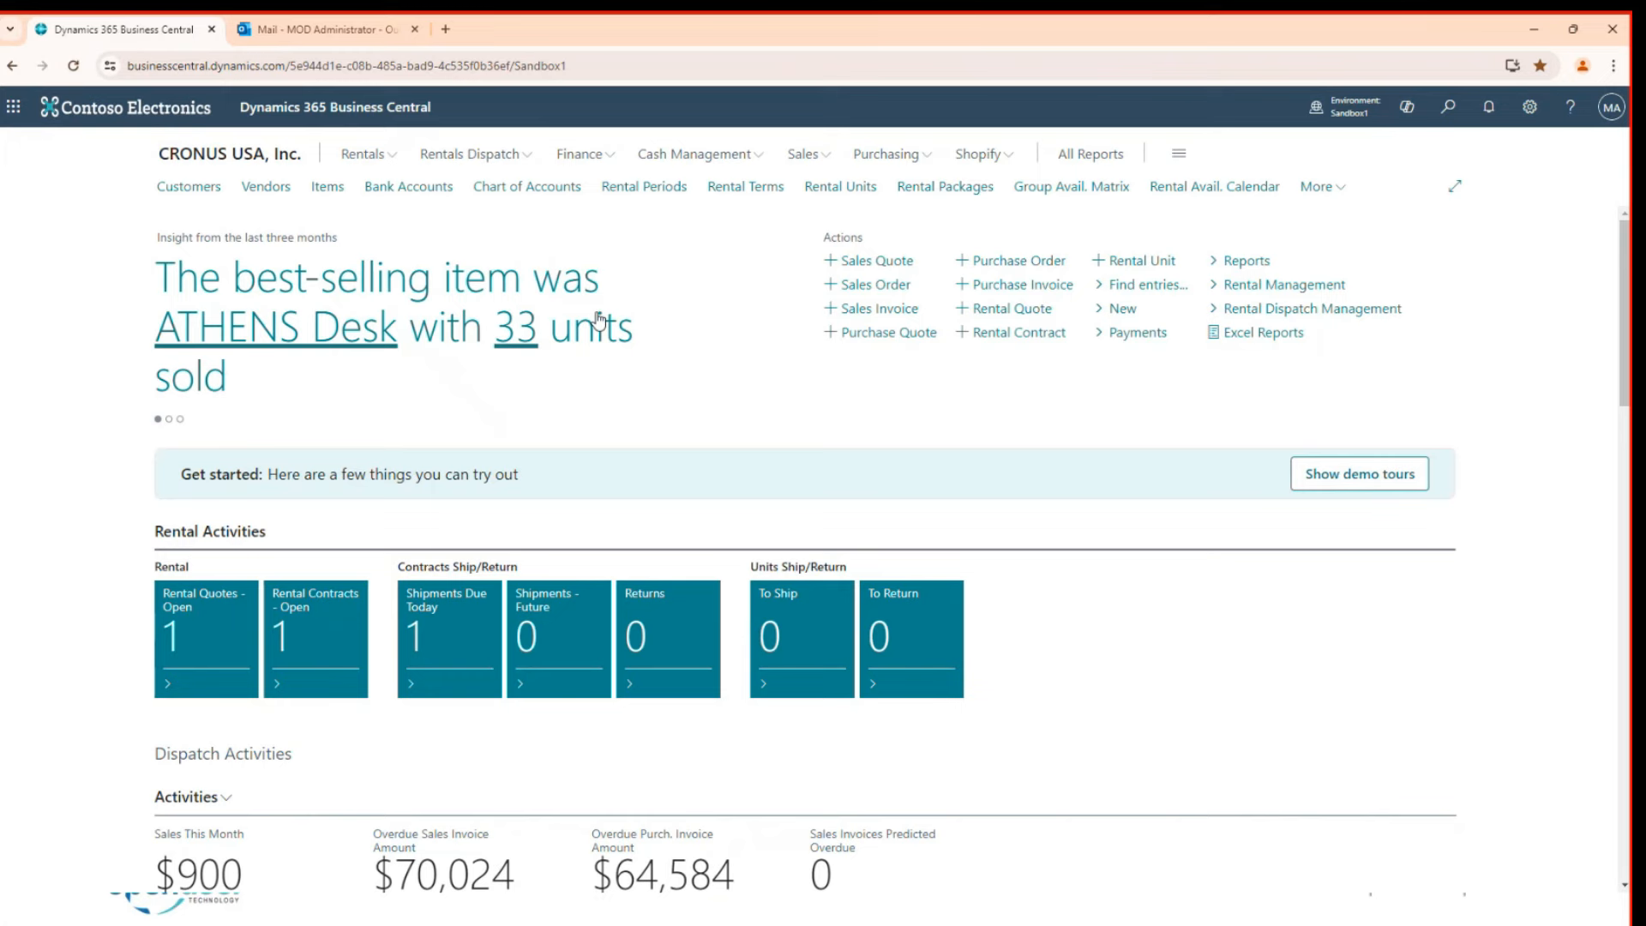
# Step: Look up the Email Accounts page to check which account is set up for sending, then return to the home page
pyautogui.click(1447, 107)
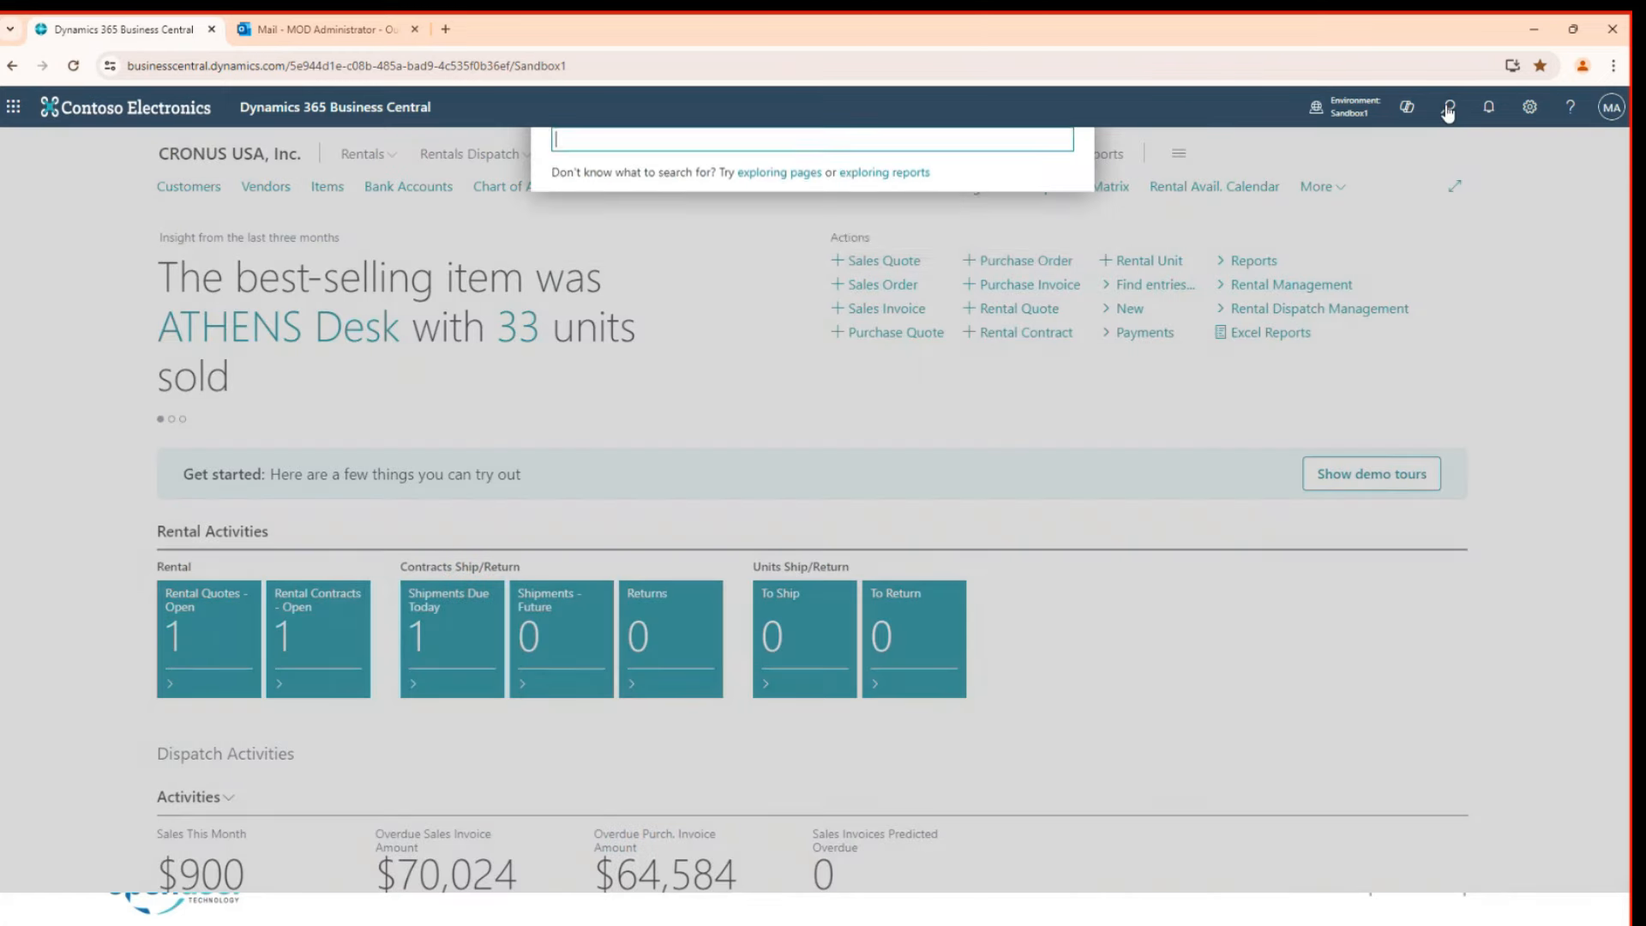
pyautogui.write('email acc')
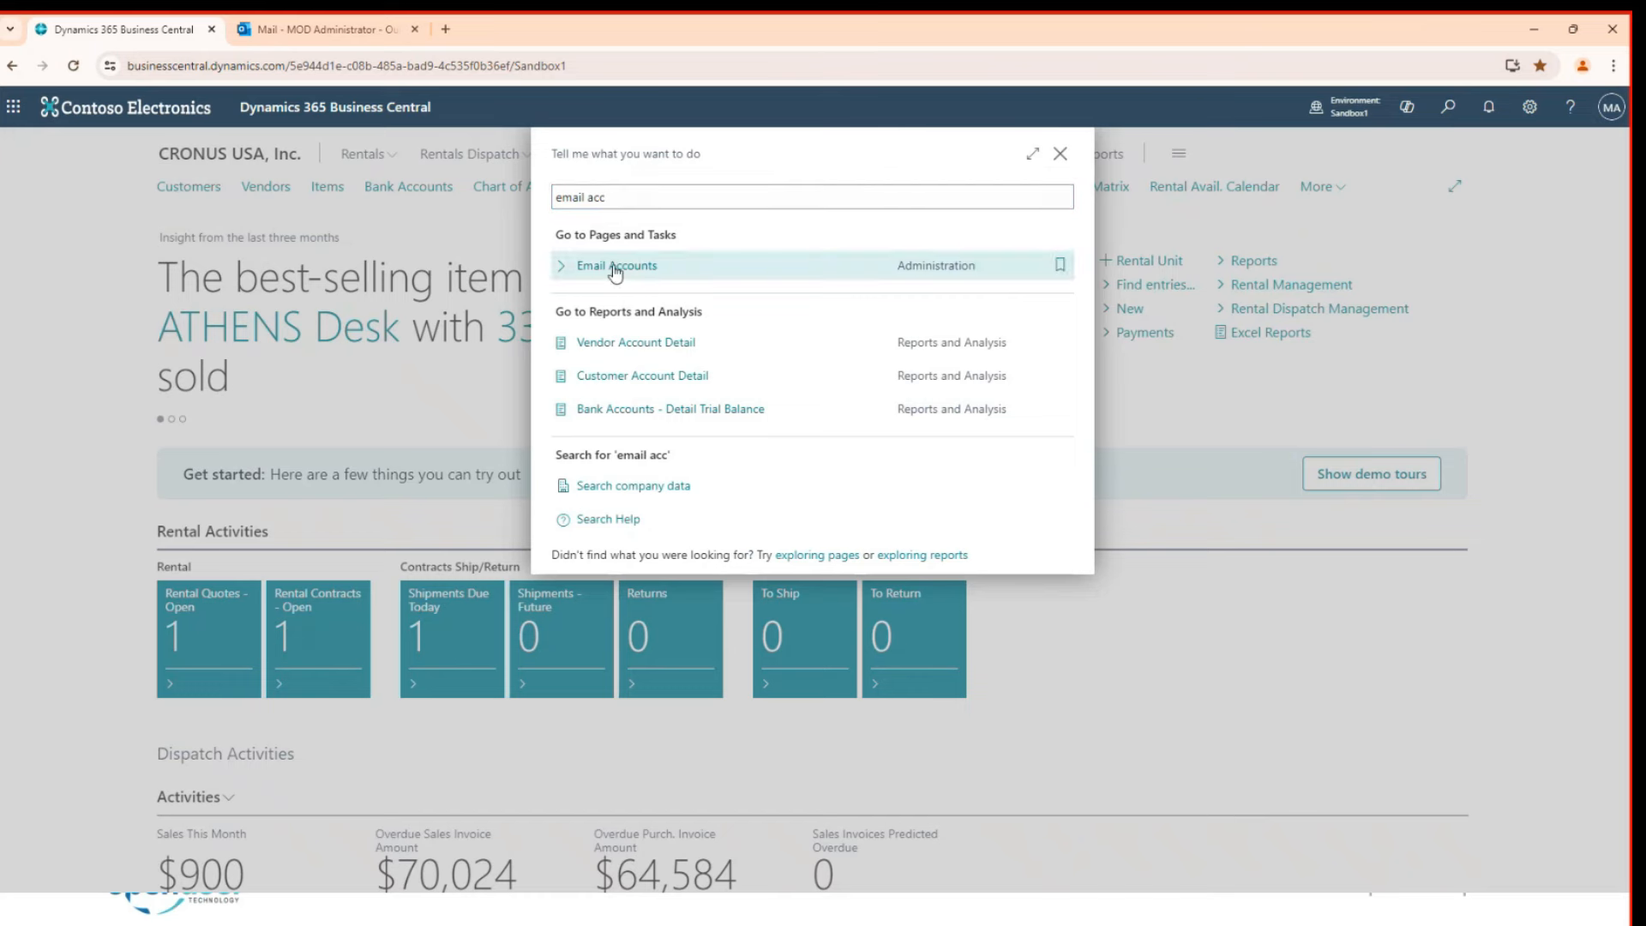
pyautogui.press('Return')
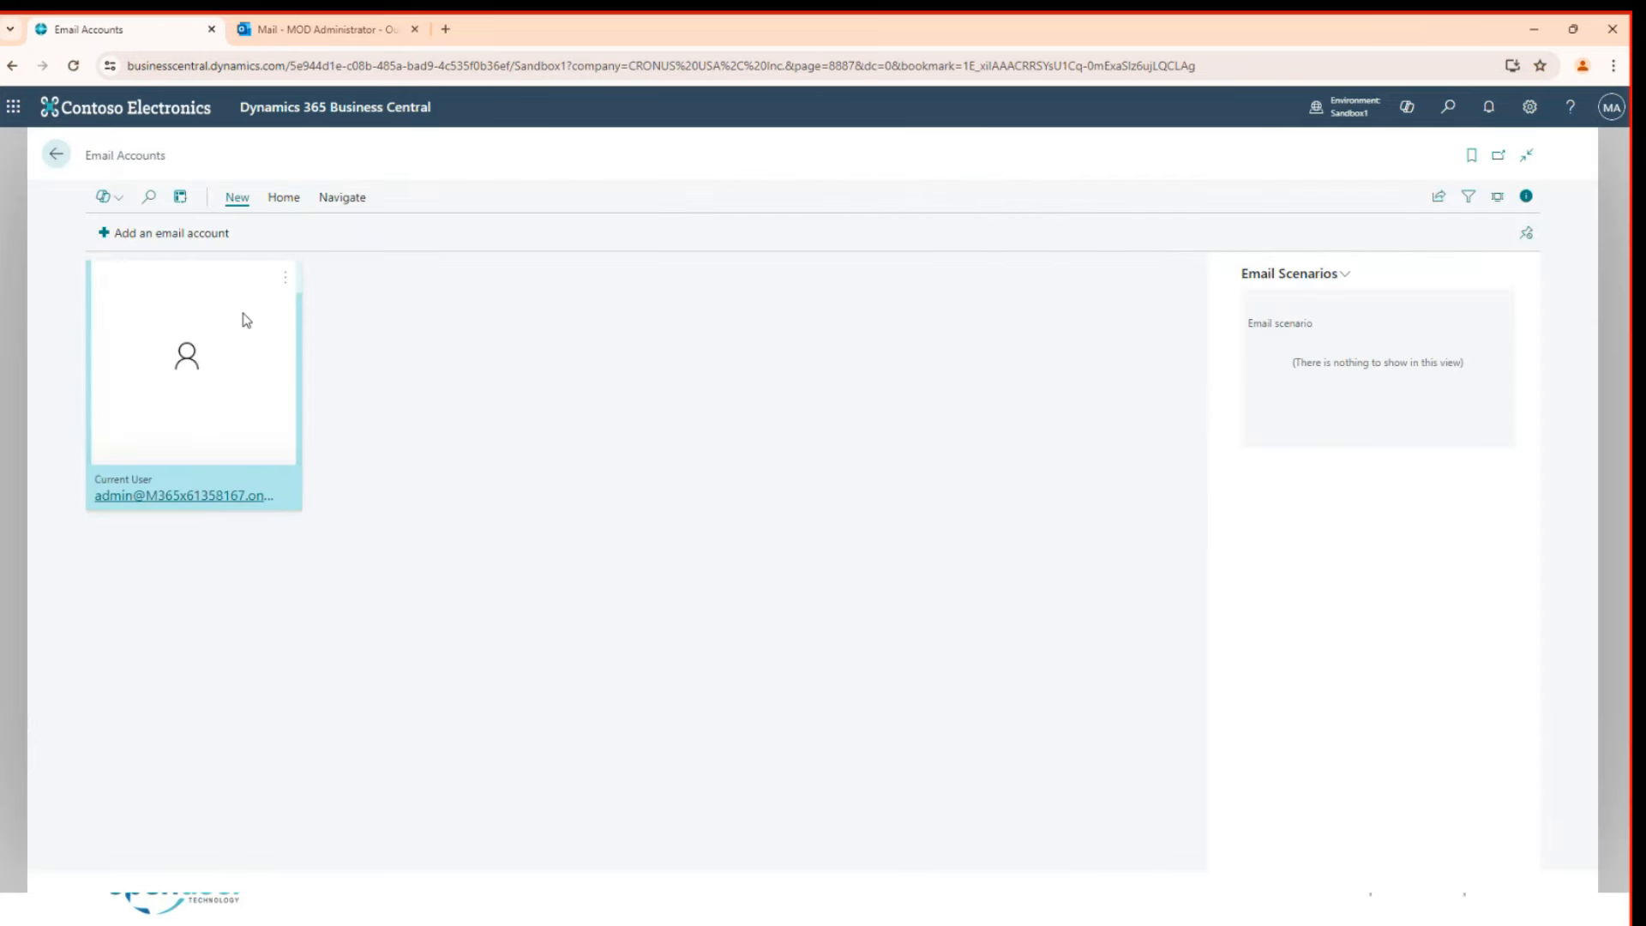
pyautogui.click(58, 156)
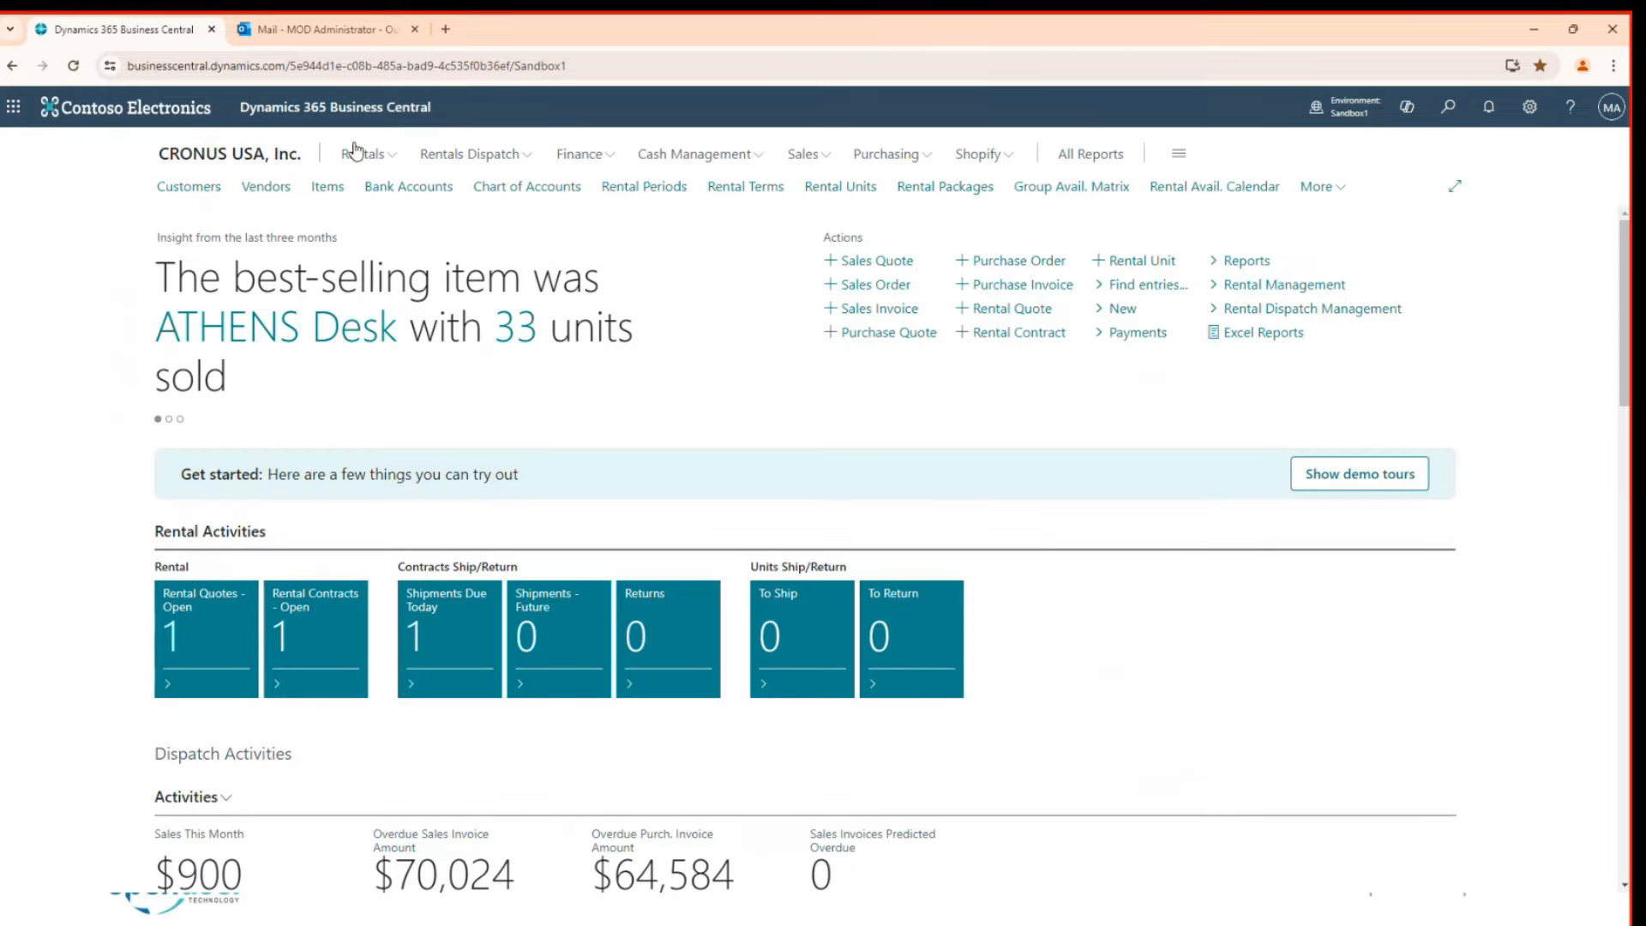
# Step: Check the Send Notification and Notification Reminder settings in Rental Management Setup, then return to the home page
pyautogui.click(1258, 286)
pyautogui.click(1343, 313)
pyautogui.scroll(-5, 760, 686)
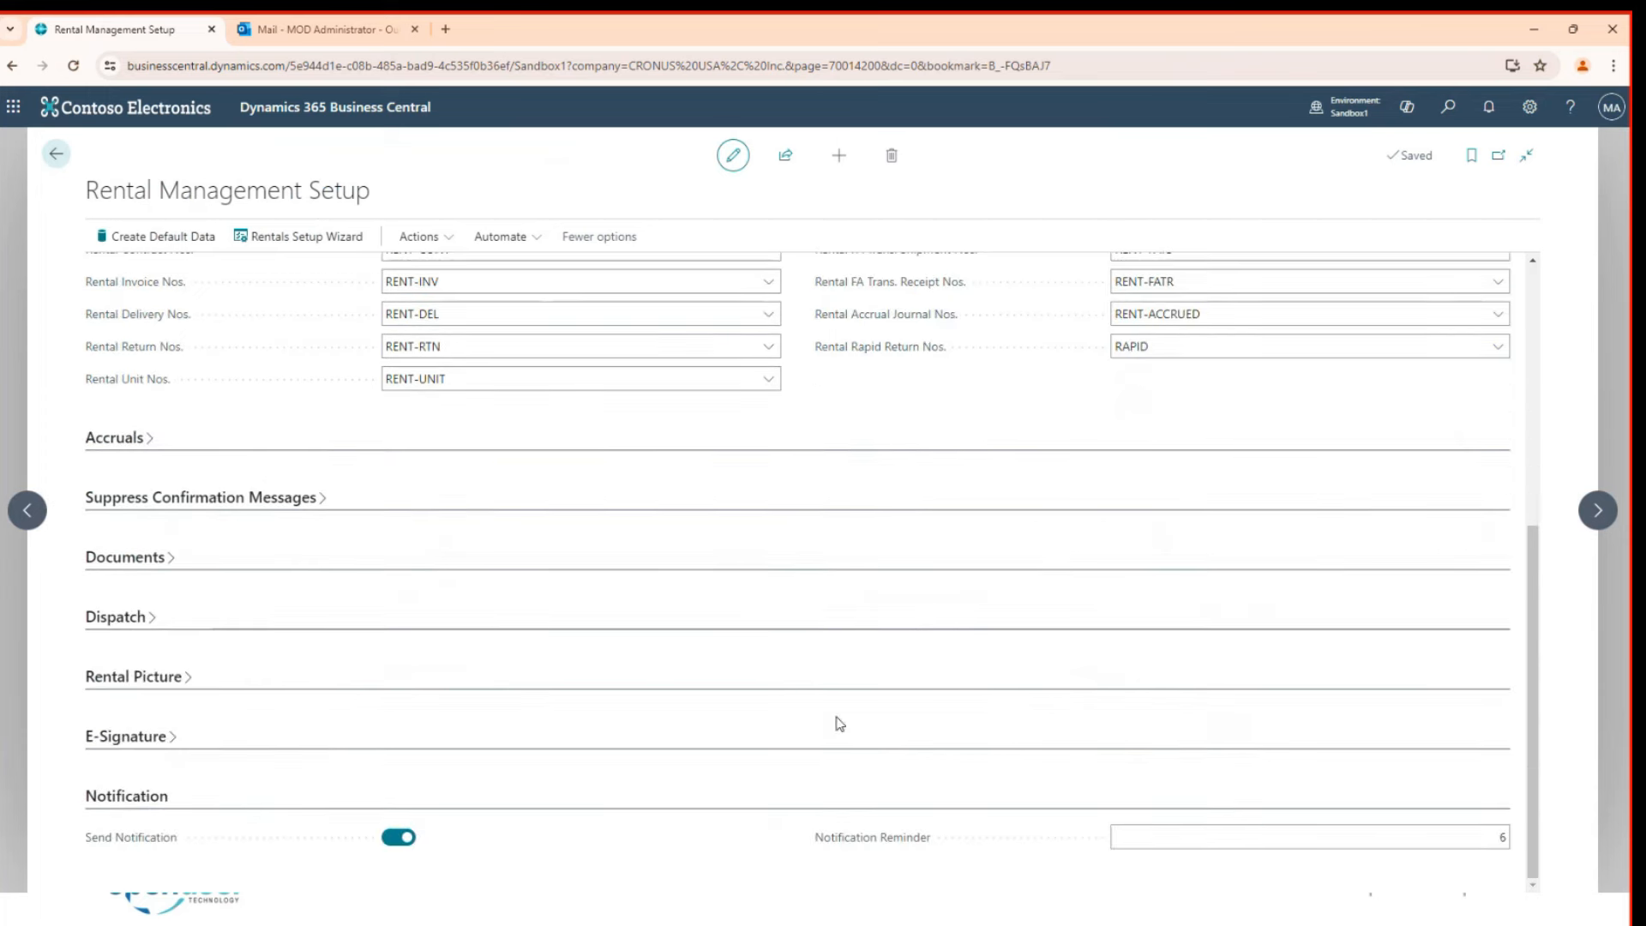
pyautogui.click(127, 794)
pyautogui.click(124, 781)
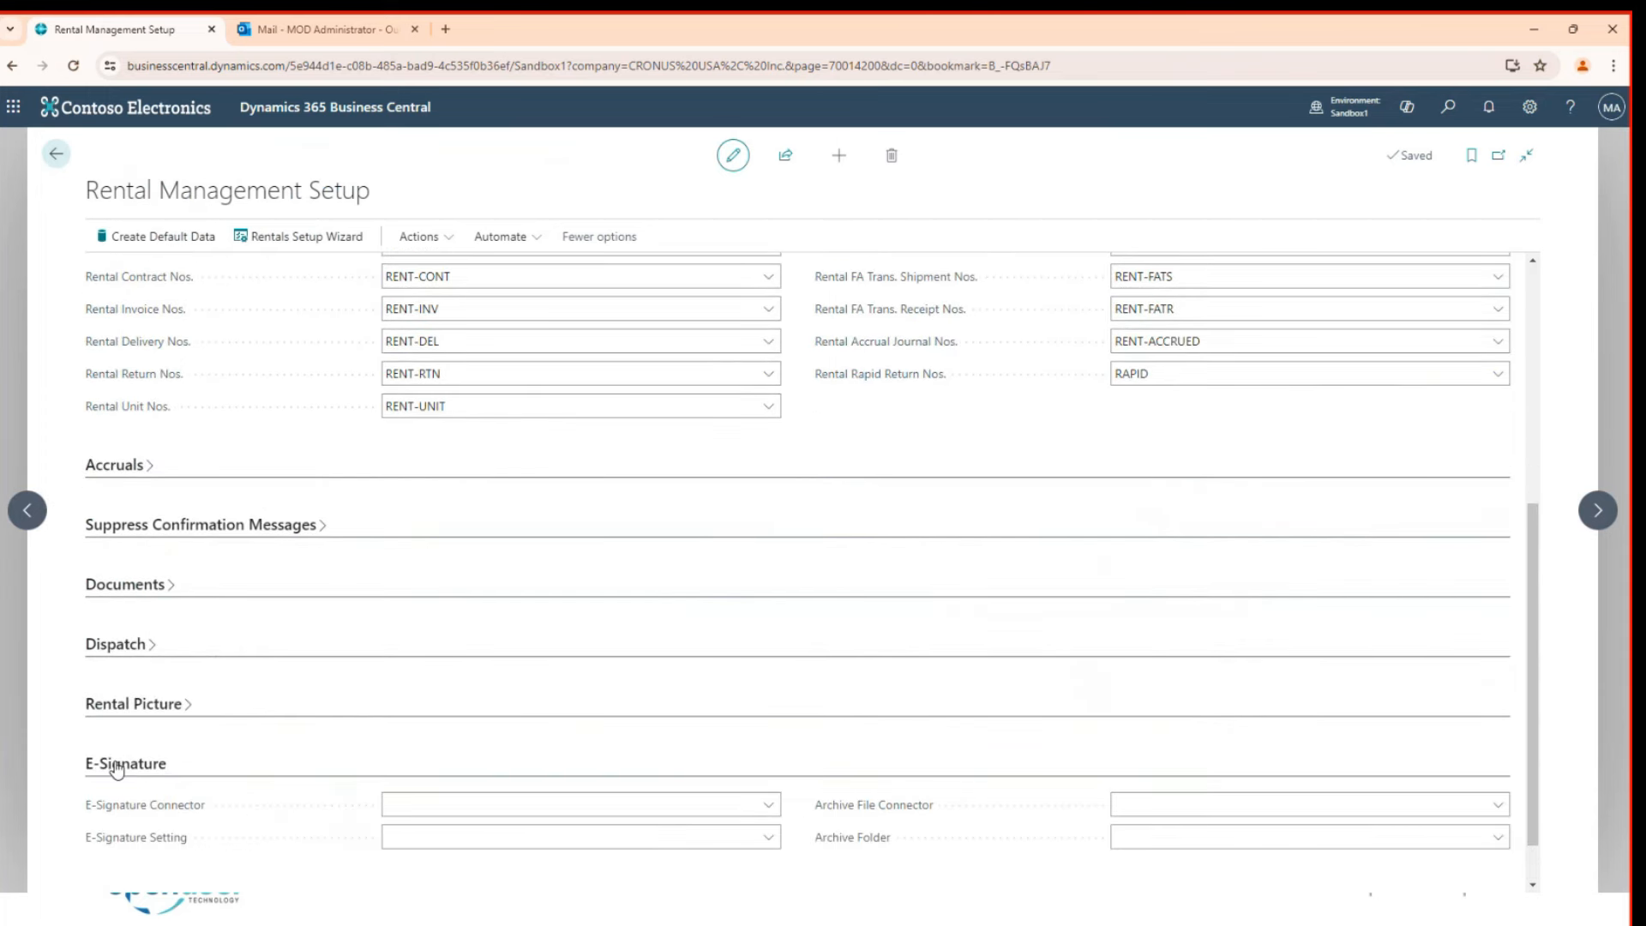
pyautogui.click(136, 783)
pyautogui.click(136, 844)
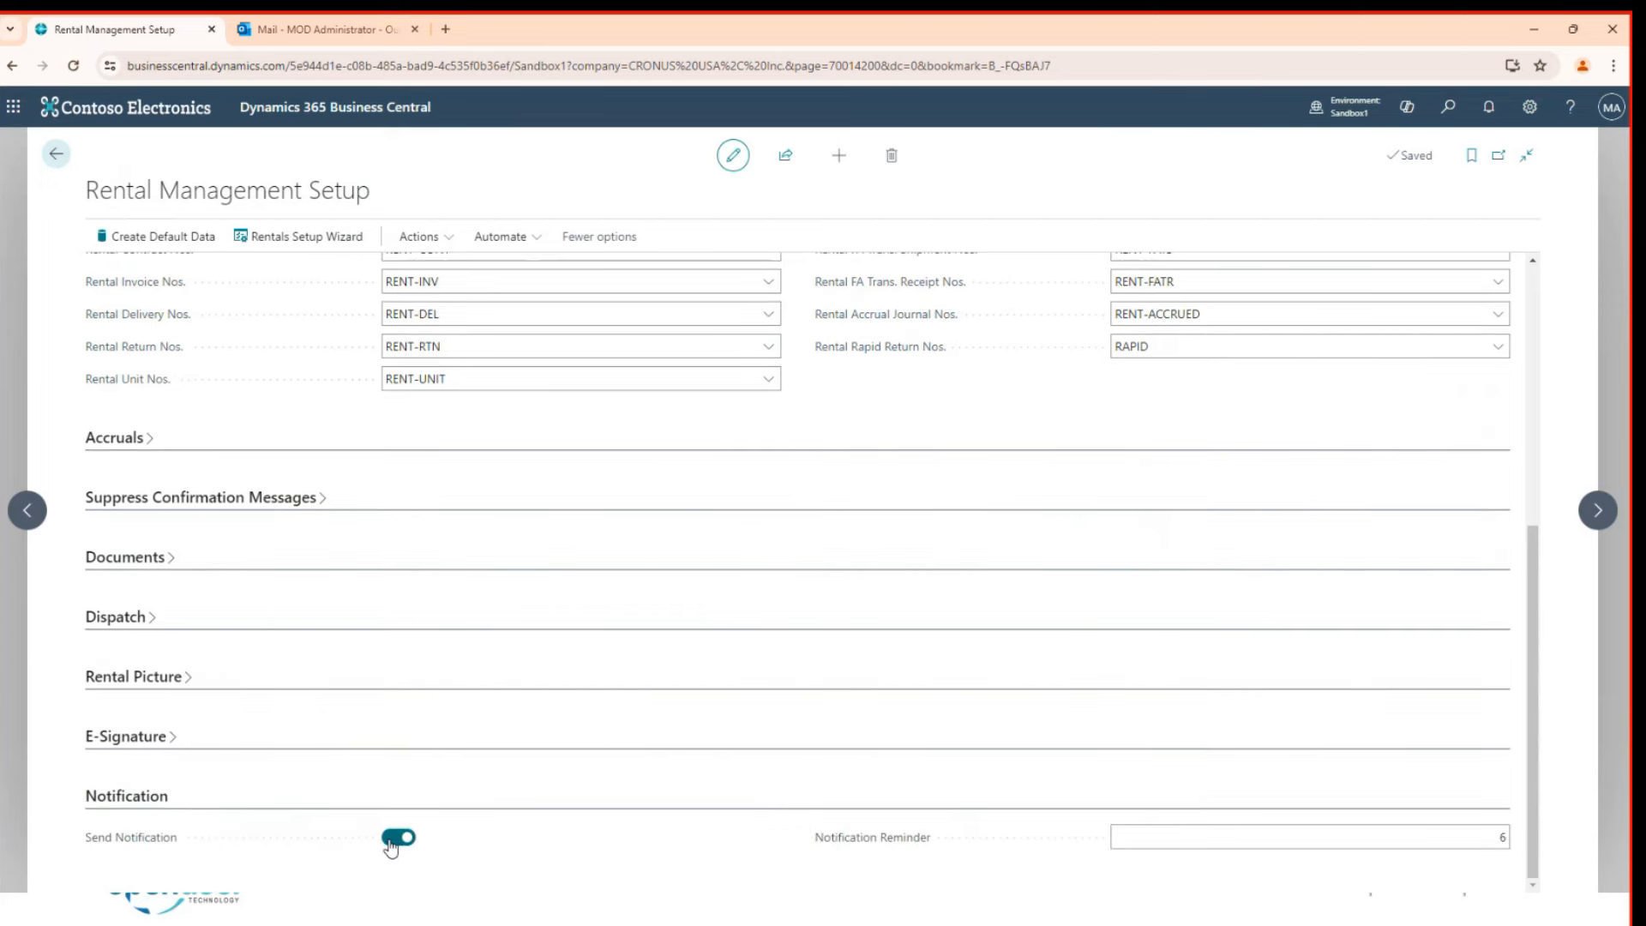
pyautogui.click(1236, 826)
pyautogui.doubleClick(1481, 839)
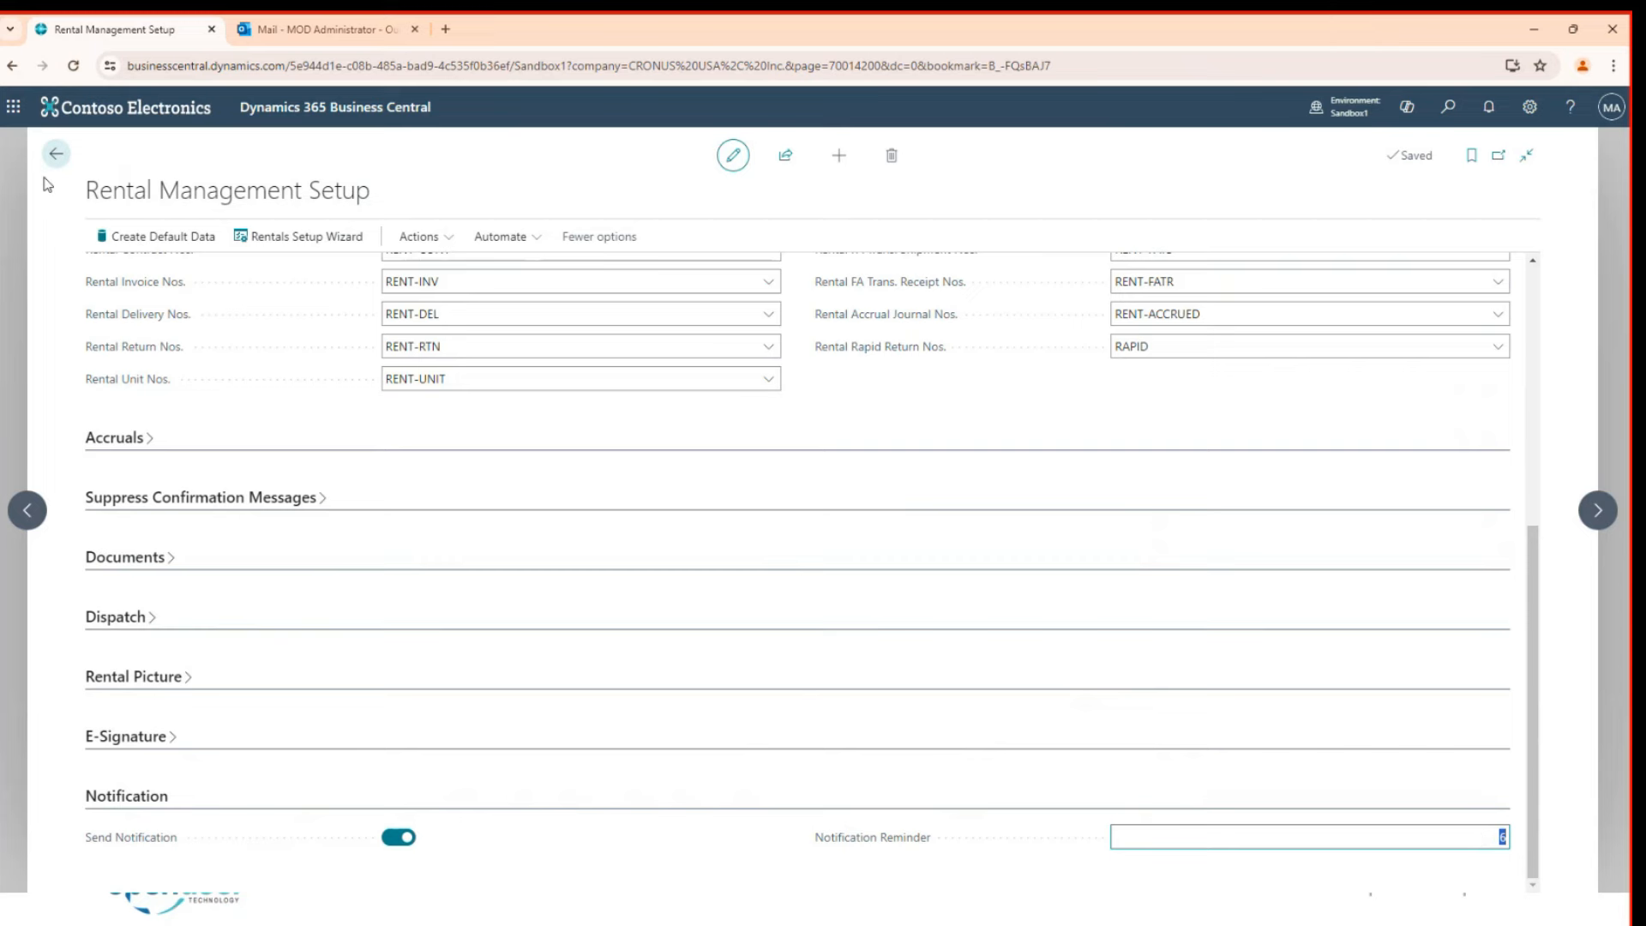
pyautogui.click(57, 156)
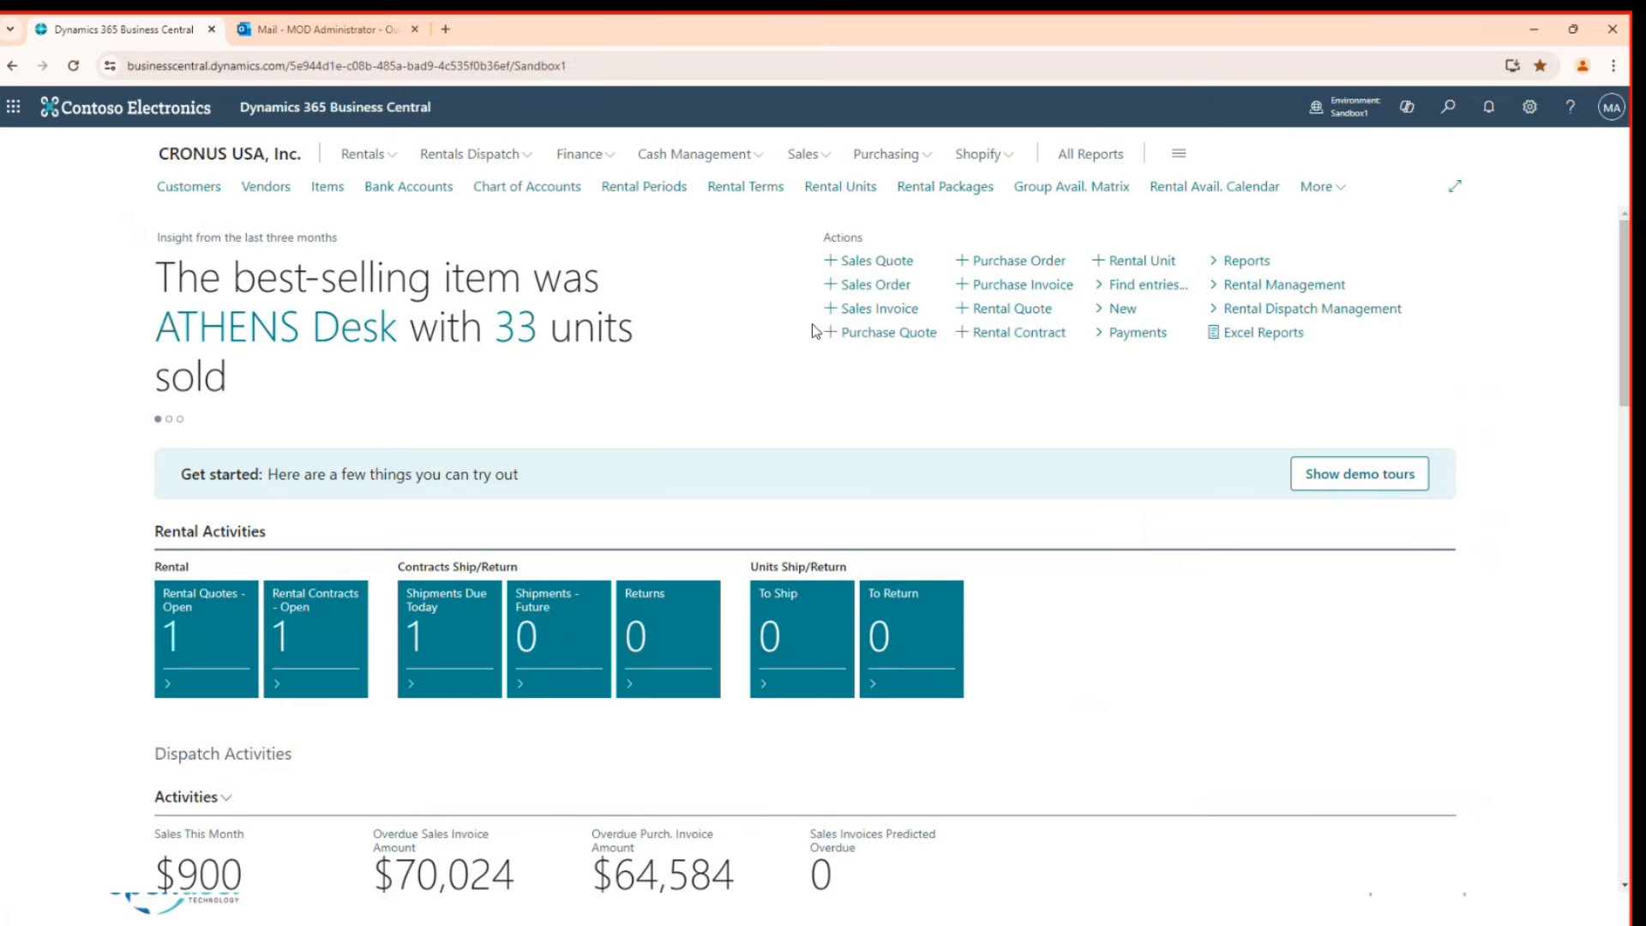
# Step: Check the rental notification e-mail and Receive Rental Notification setting on Adatum Corporation's customer card, then close the card
pyautogui.click(189, 186)
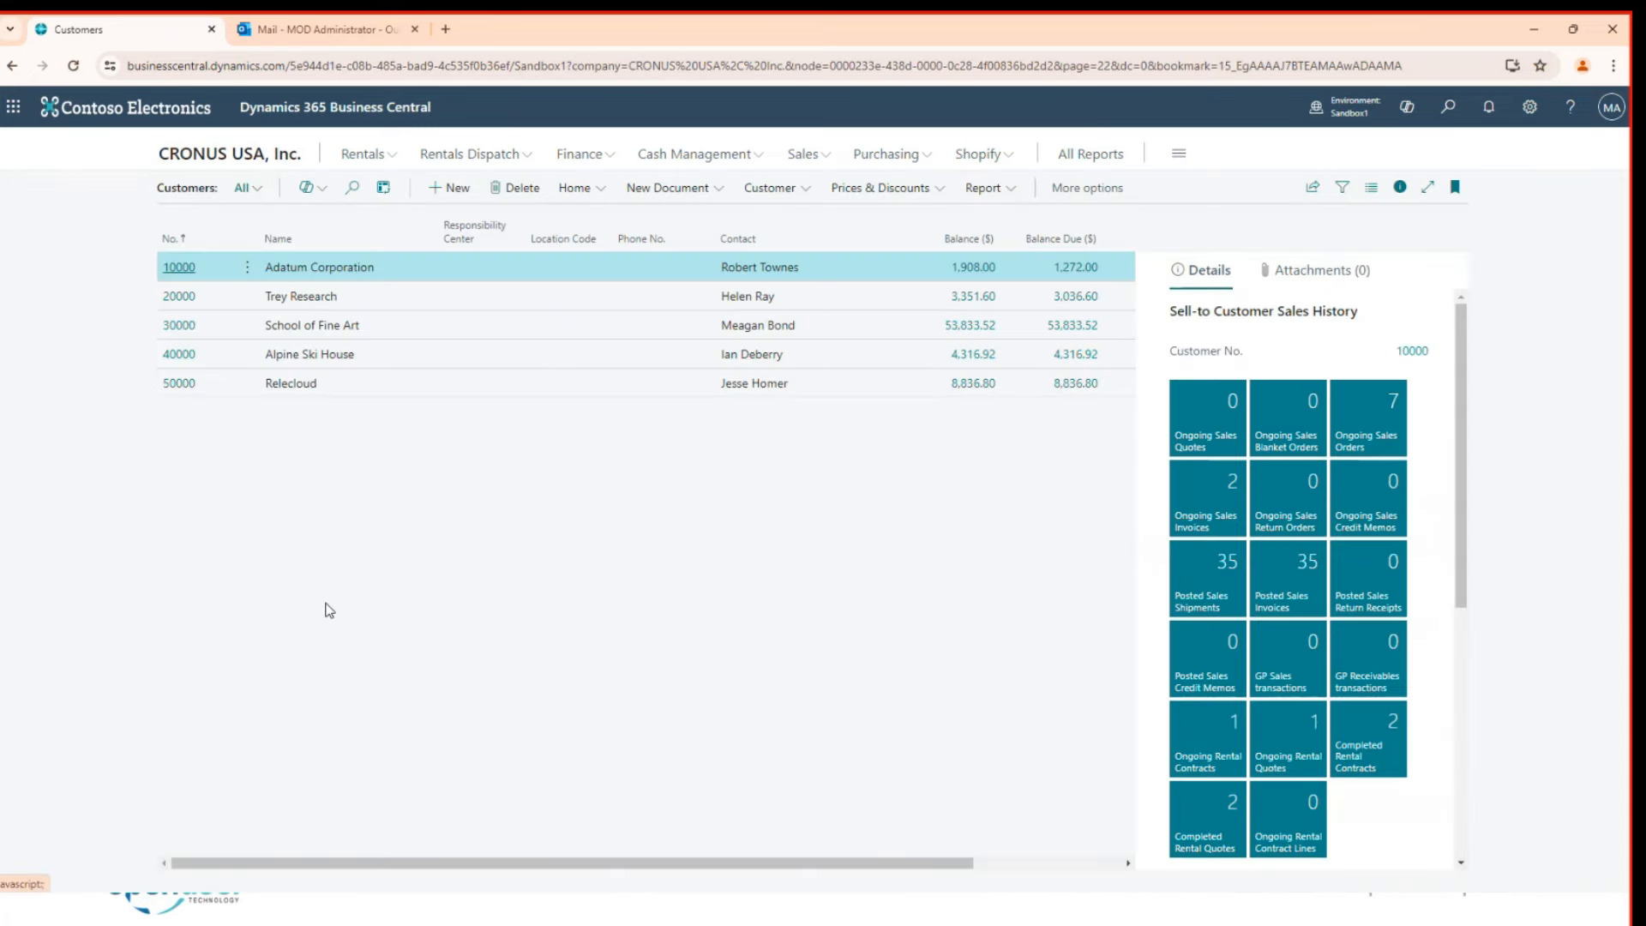
pyautogui.click(165, 266)
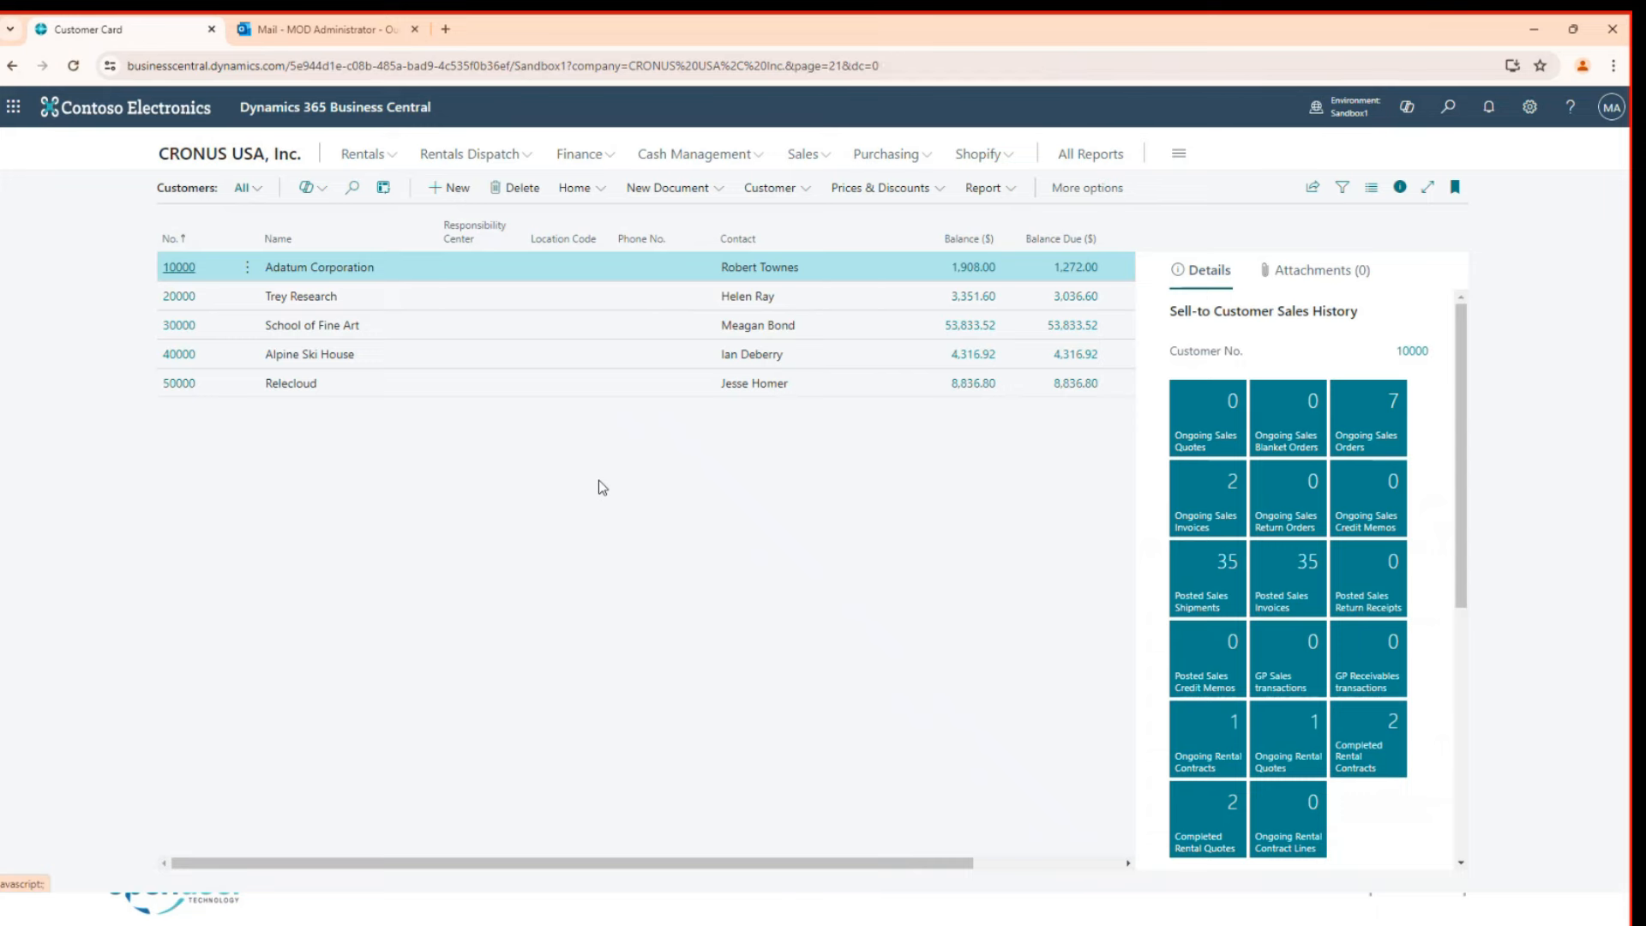
pyautogui.scroll(-5, 823, 763)
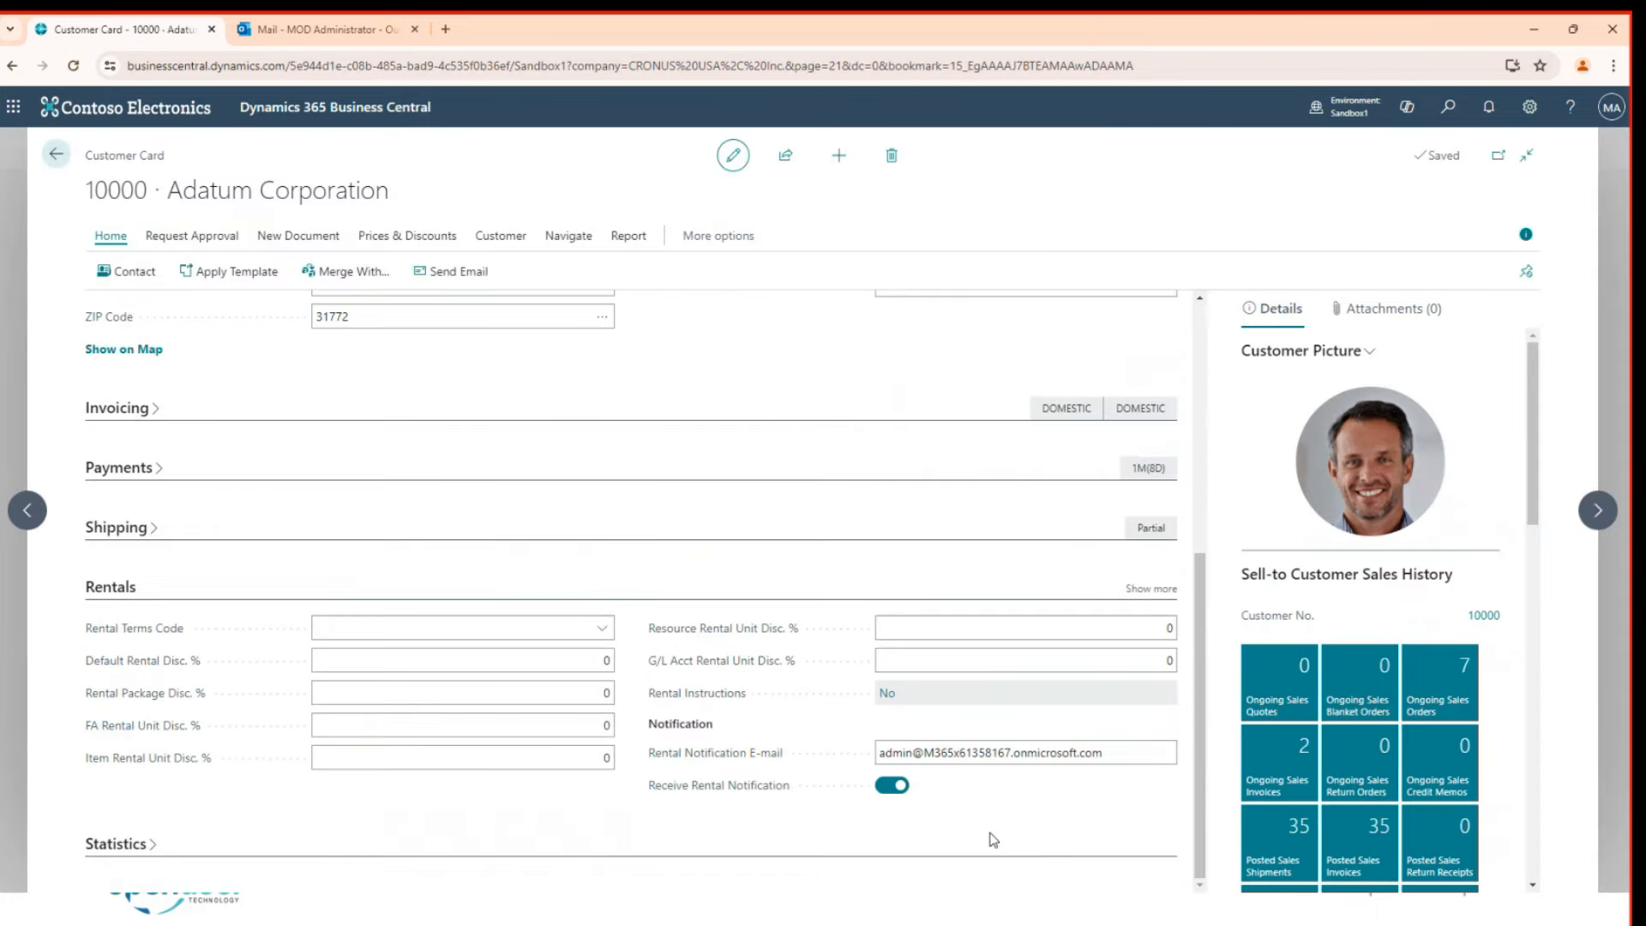
pyautogui.click(1126, 754)
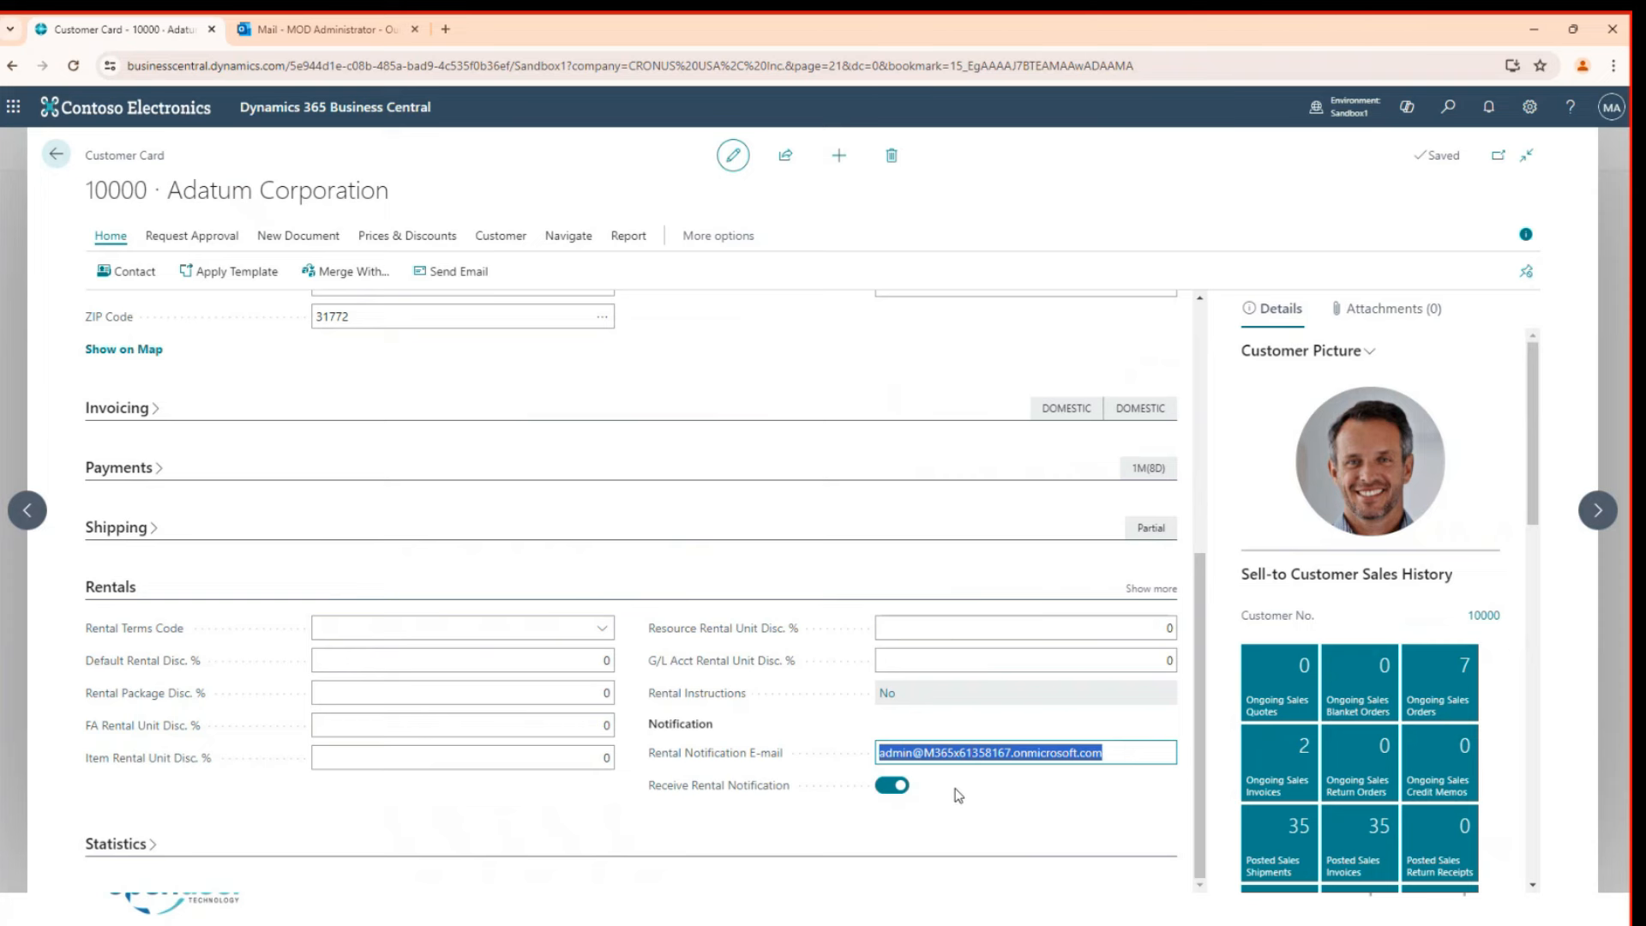
pyautogui.click(56, 155)
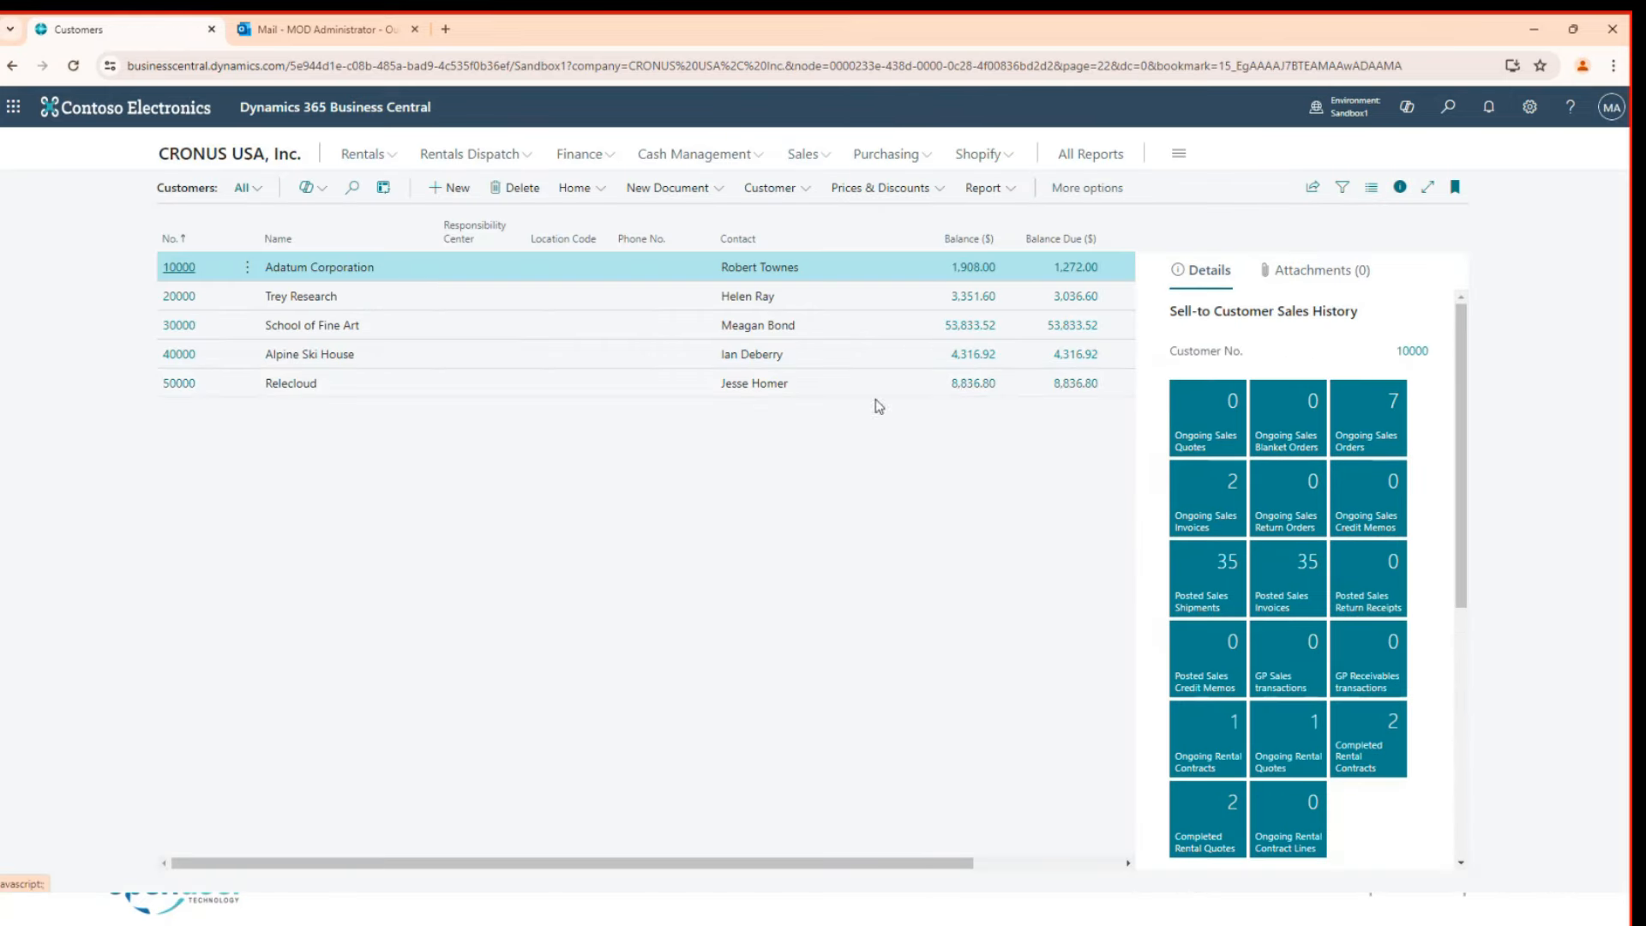
# Step: Examine the ODTRM Notification job queue entry's object caption and minutes between runs, then return to the customer list
pyautogui.click(1448, 108)
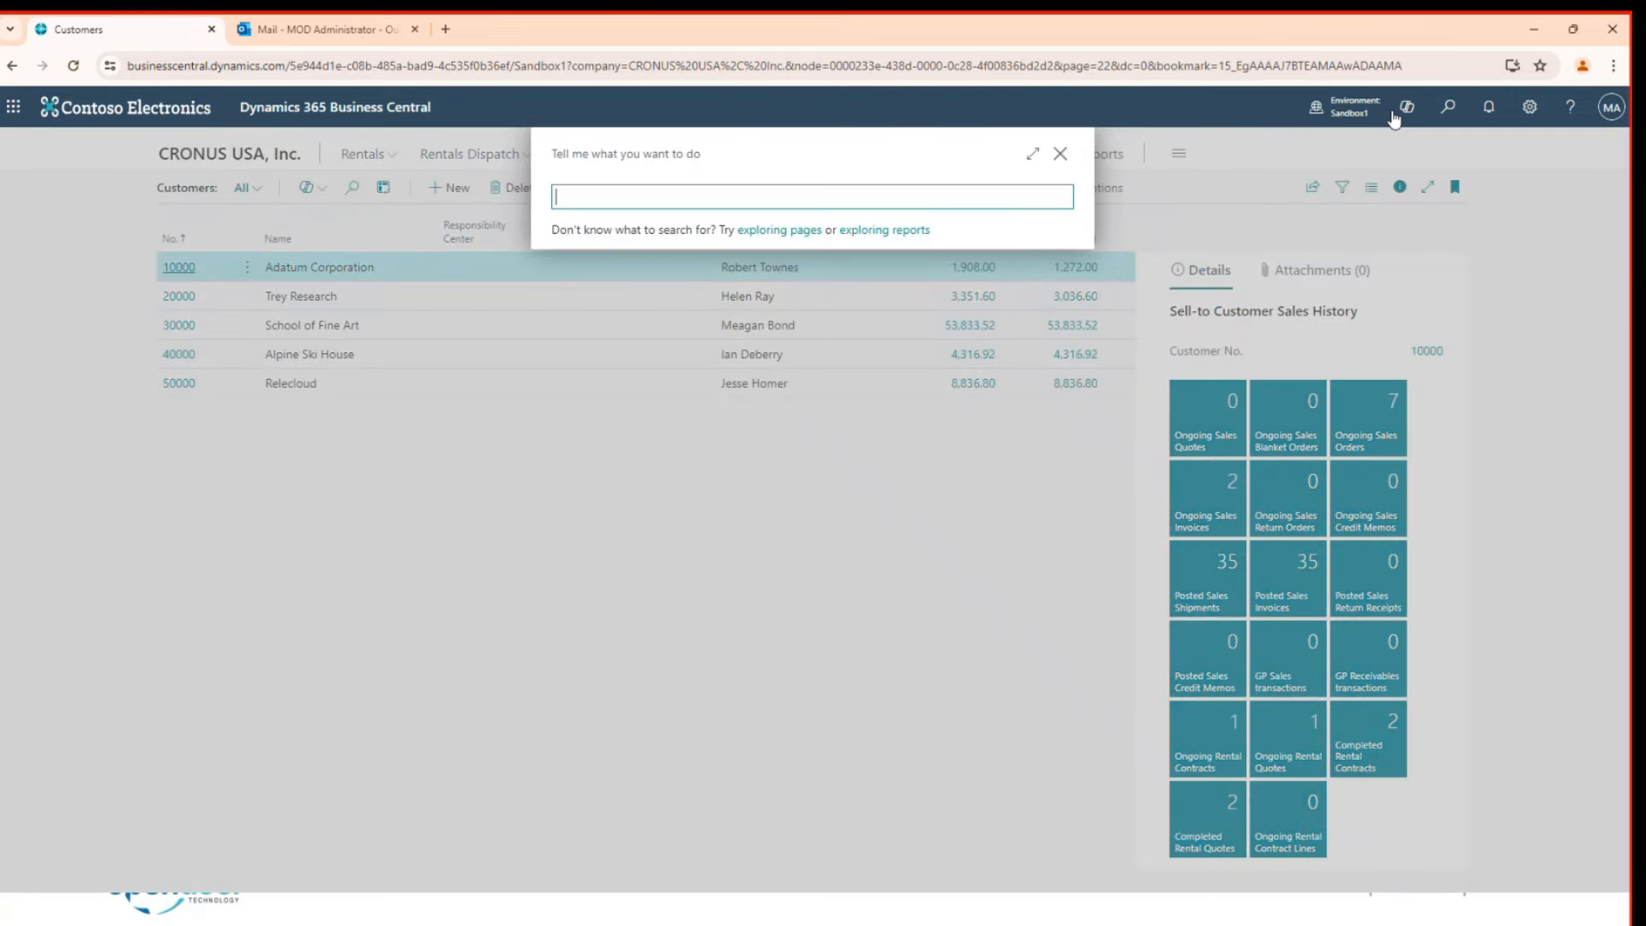
pyautogui.write('job queue')
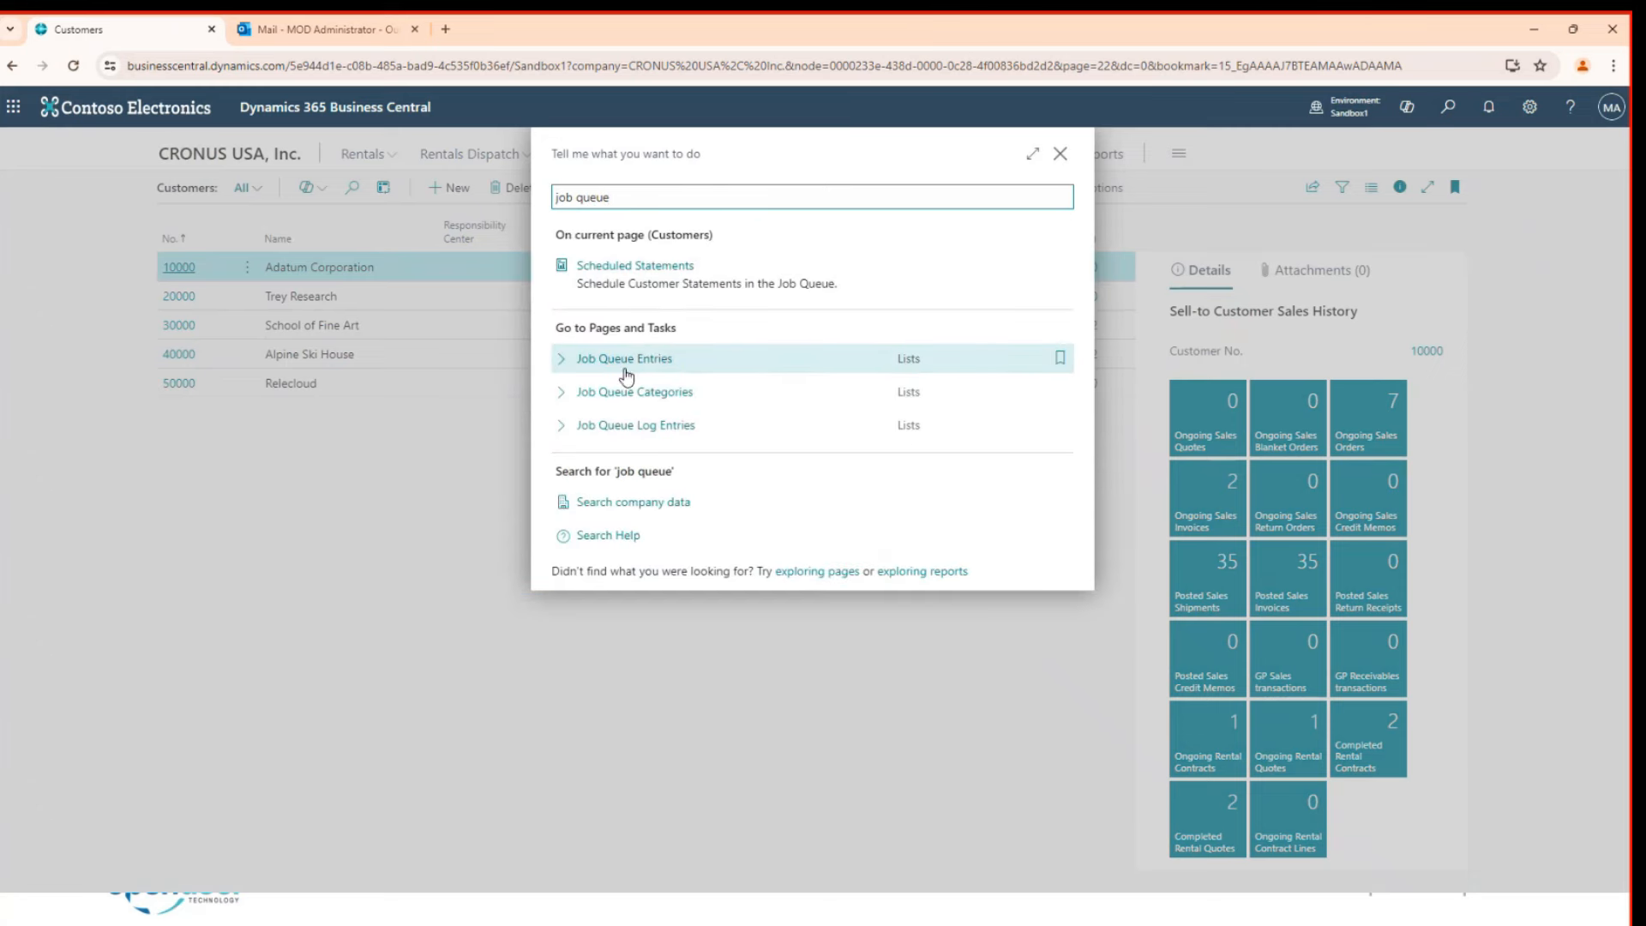
pyautogui.click(654, 360)
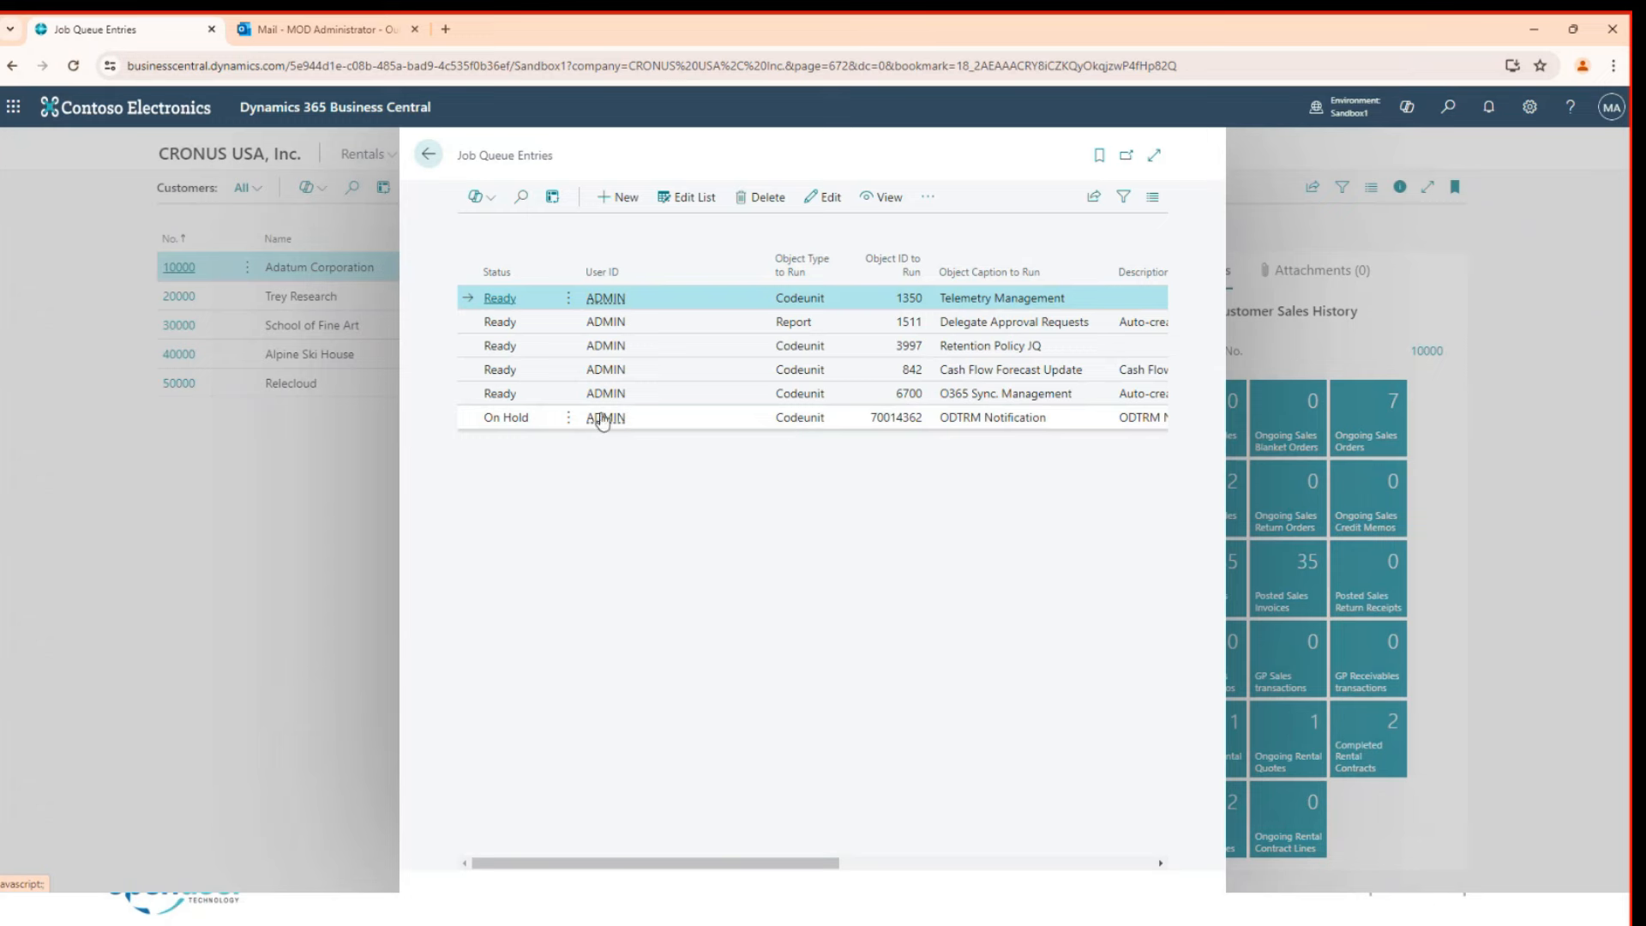
pyautogui.doubleClick(713, 420)
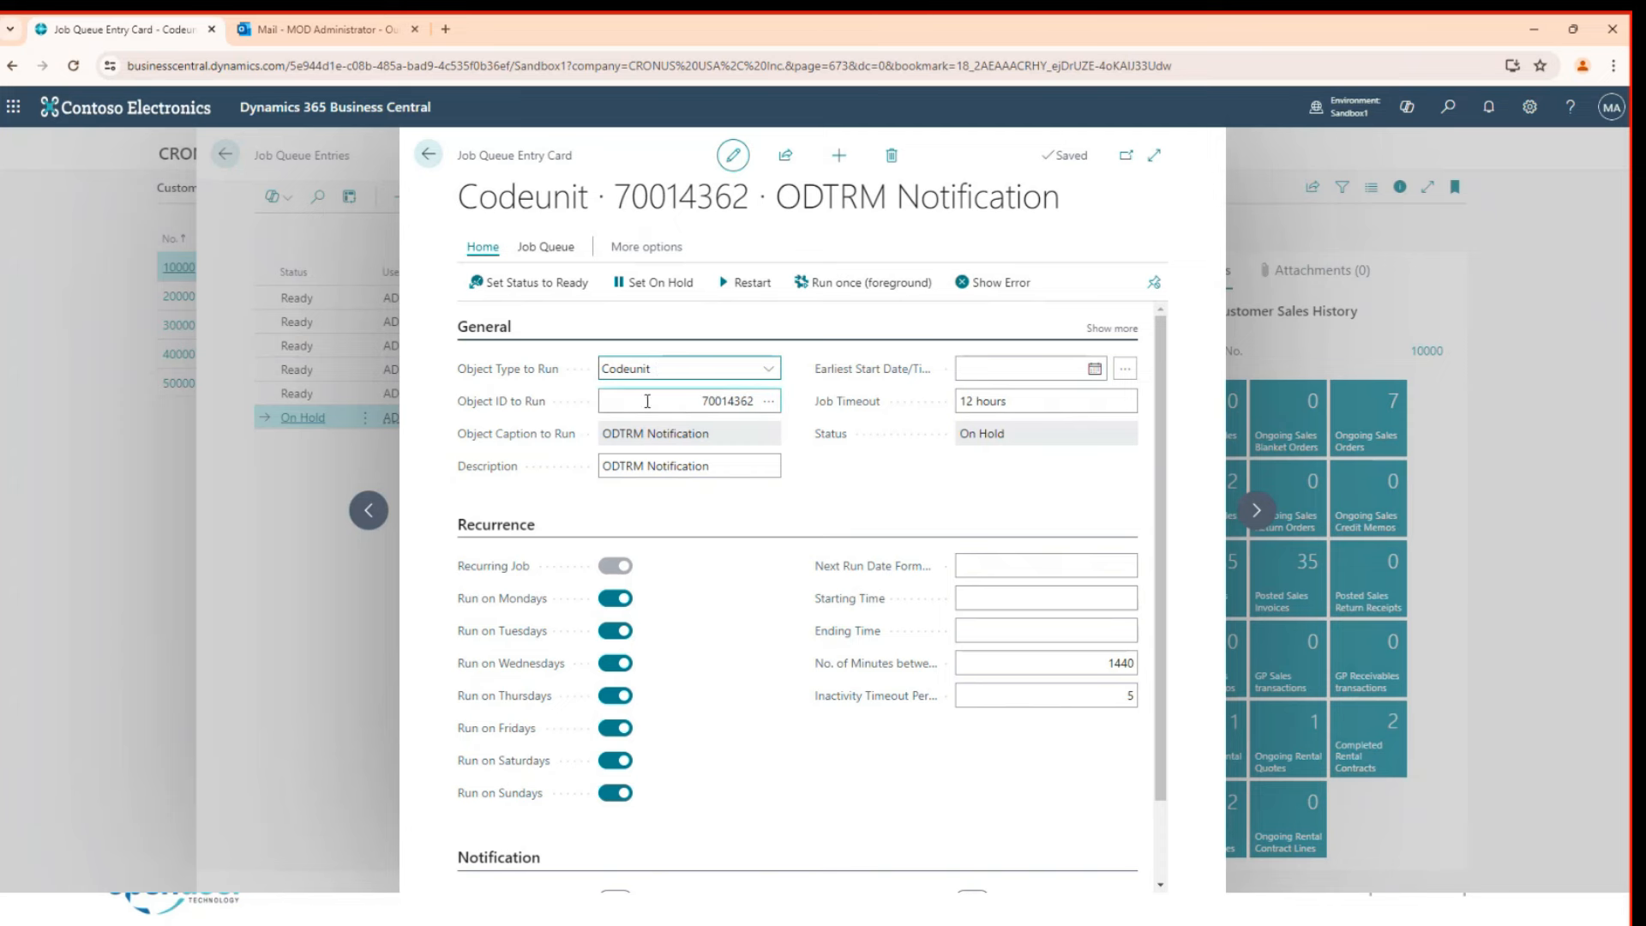
pyautogui.moveTo(603, 434); pyautogui.dragTo(693, 439)
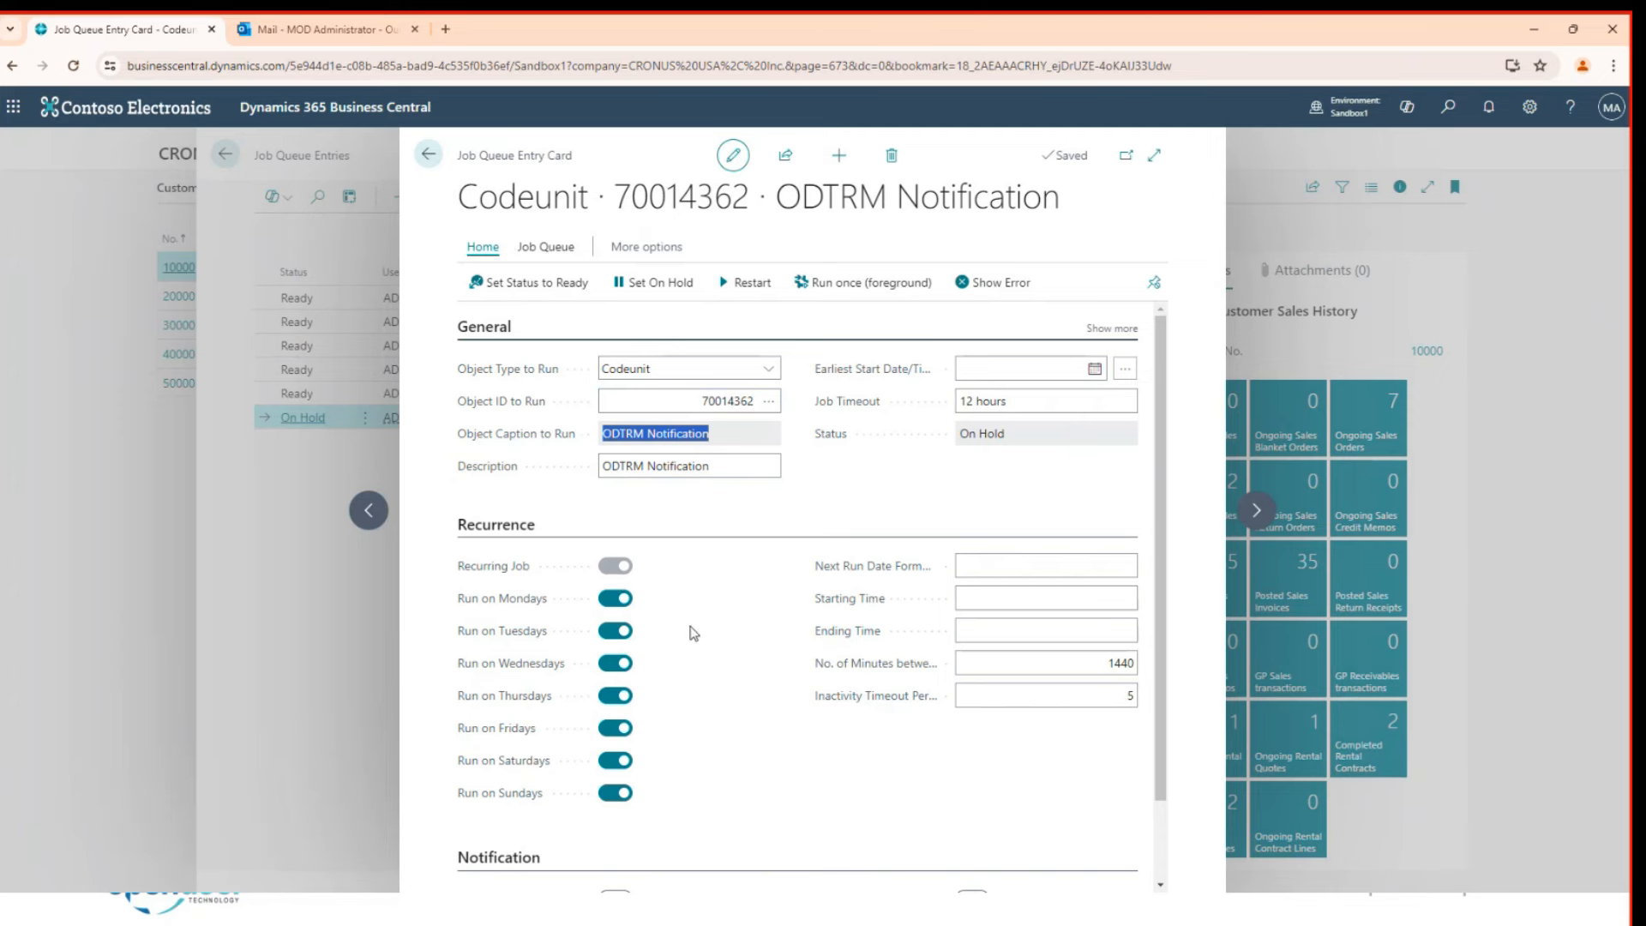
pyautogui.click(1046, 693)
pyautogui.doubleClick(1067, 661)
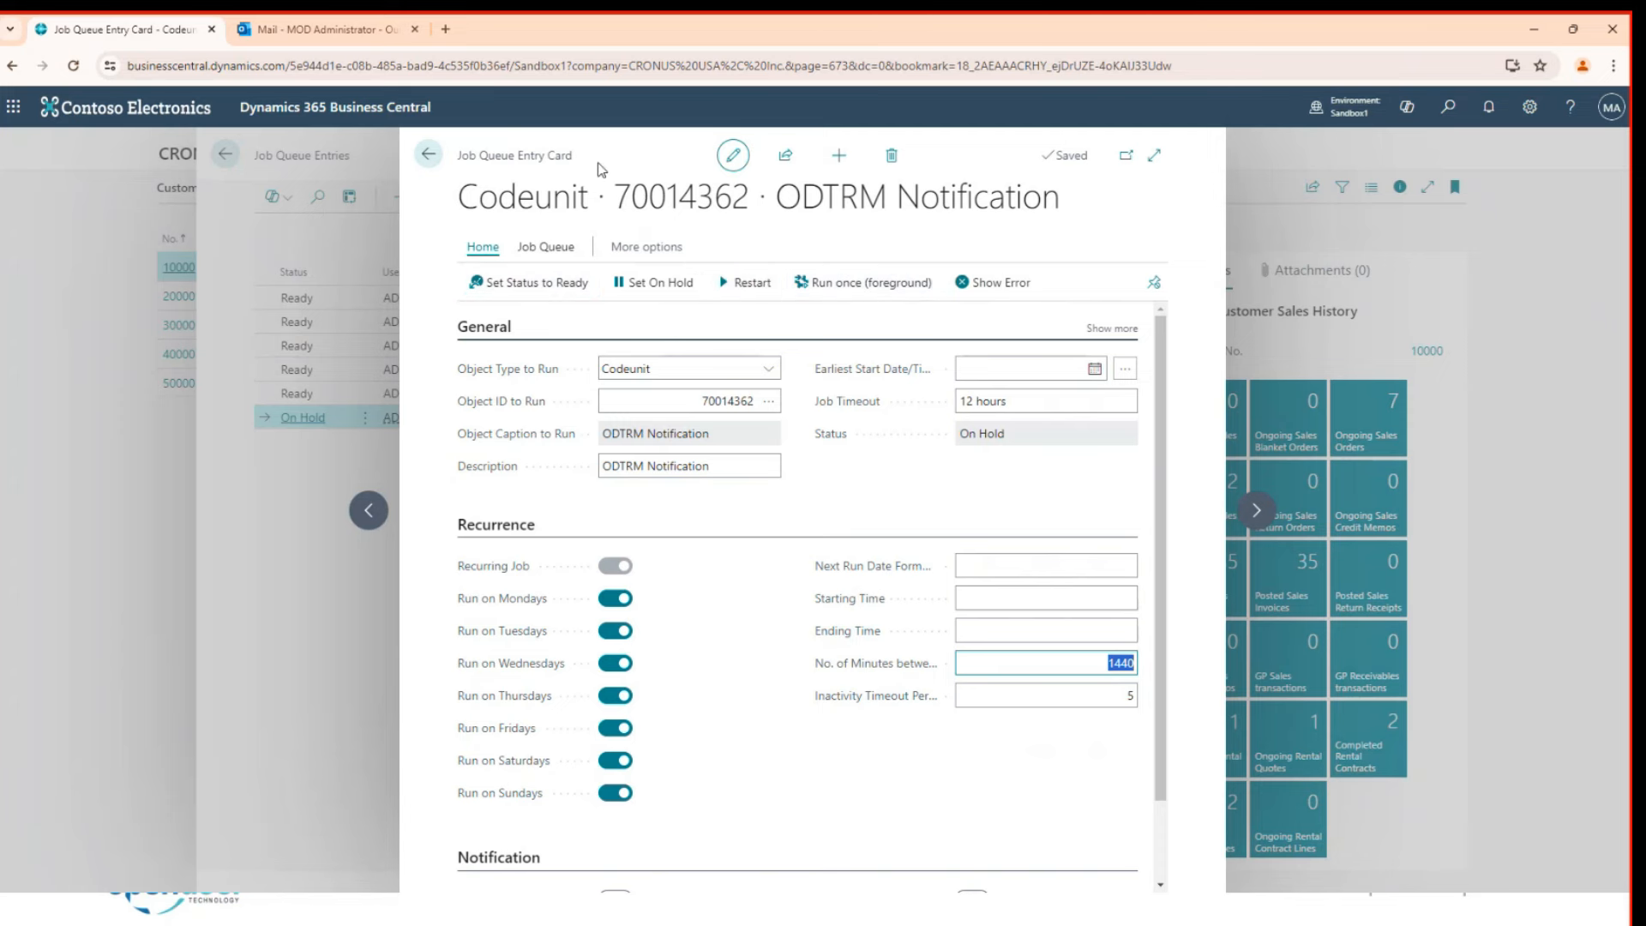
pyautogui.click(428, 156)
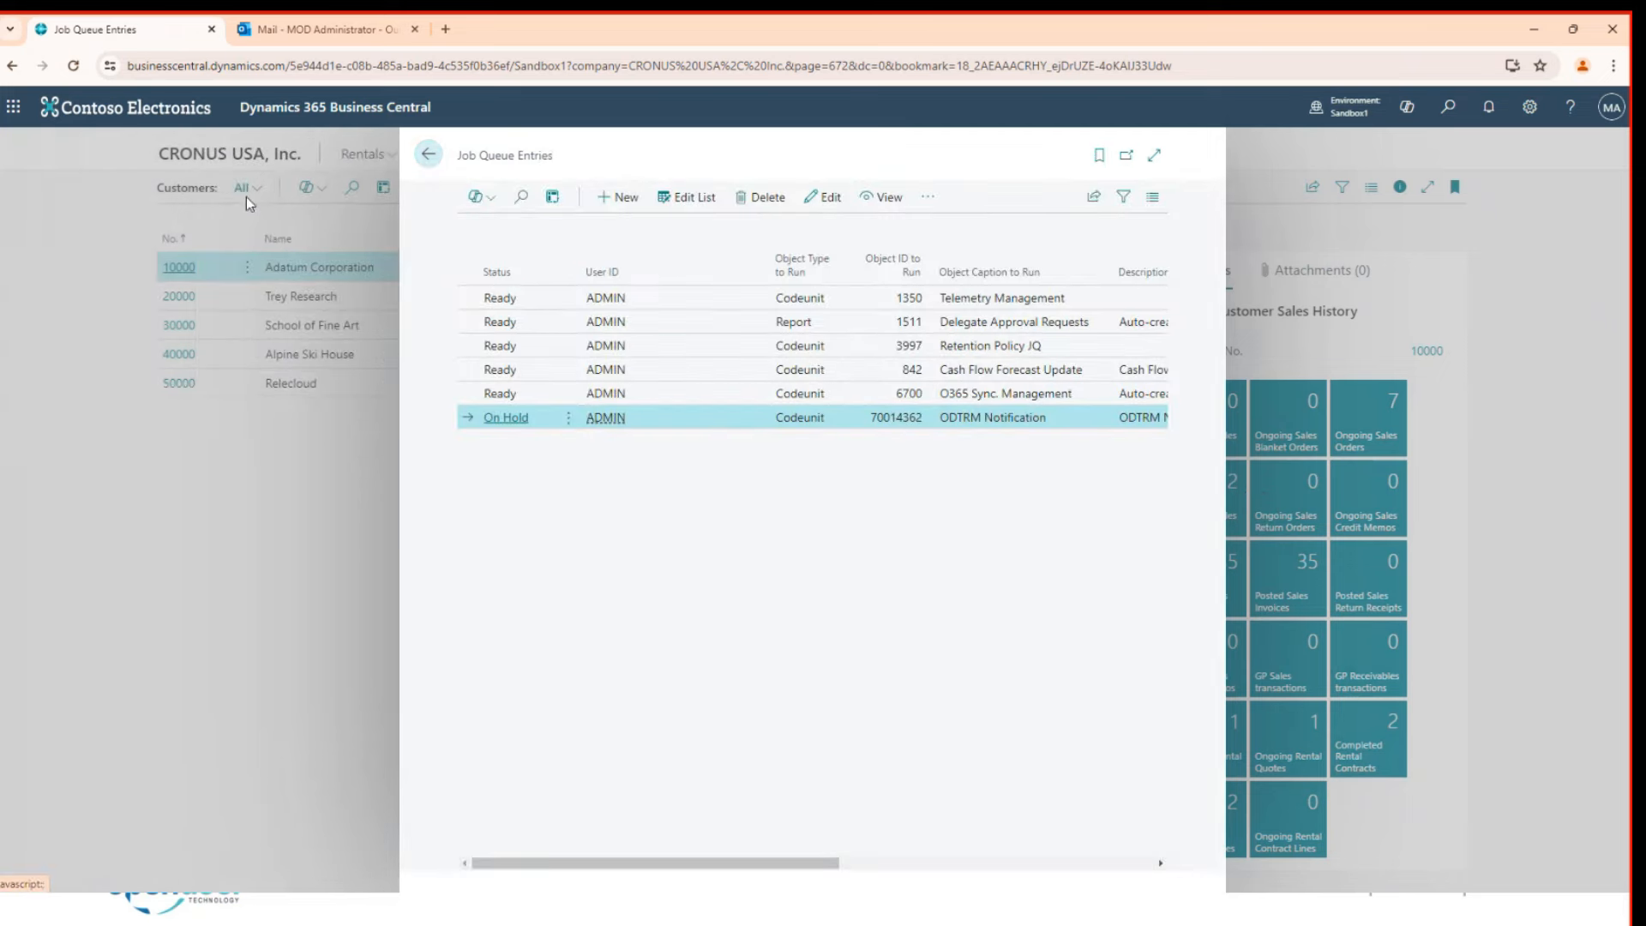
pyautogui.click(429, 156)
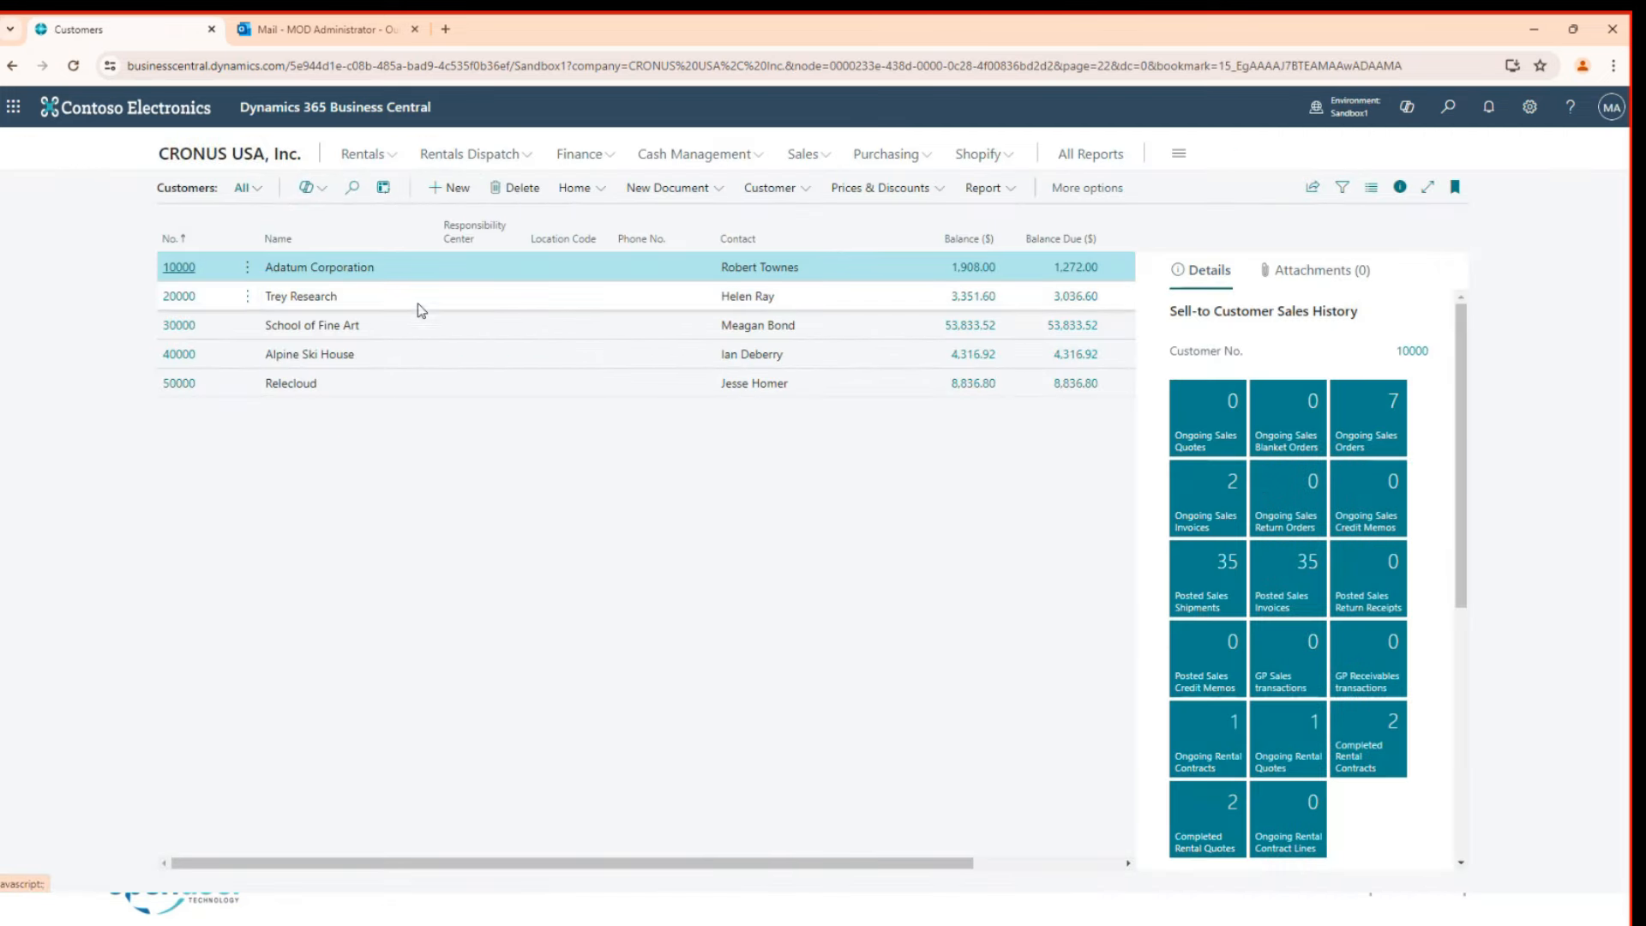
# Step: Switch to Outlook and read the message text of the sent overdue rental units notification
pyautogui.click(317, 30)
pyautogui.click(111, 328)
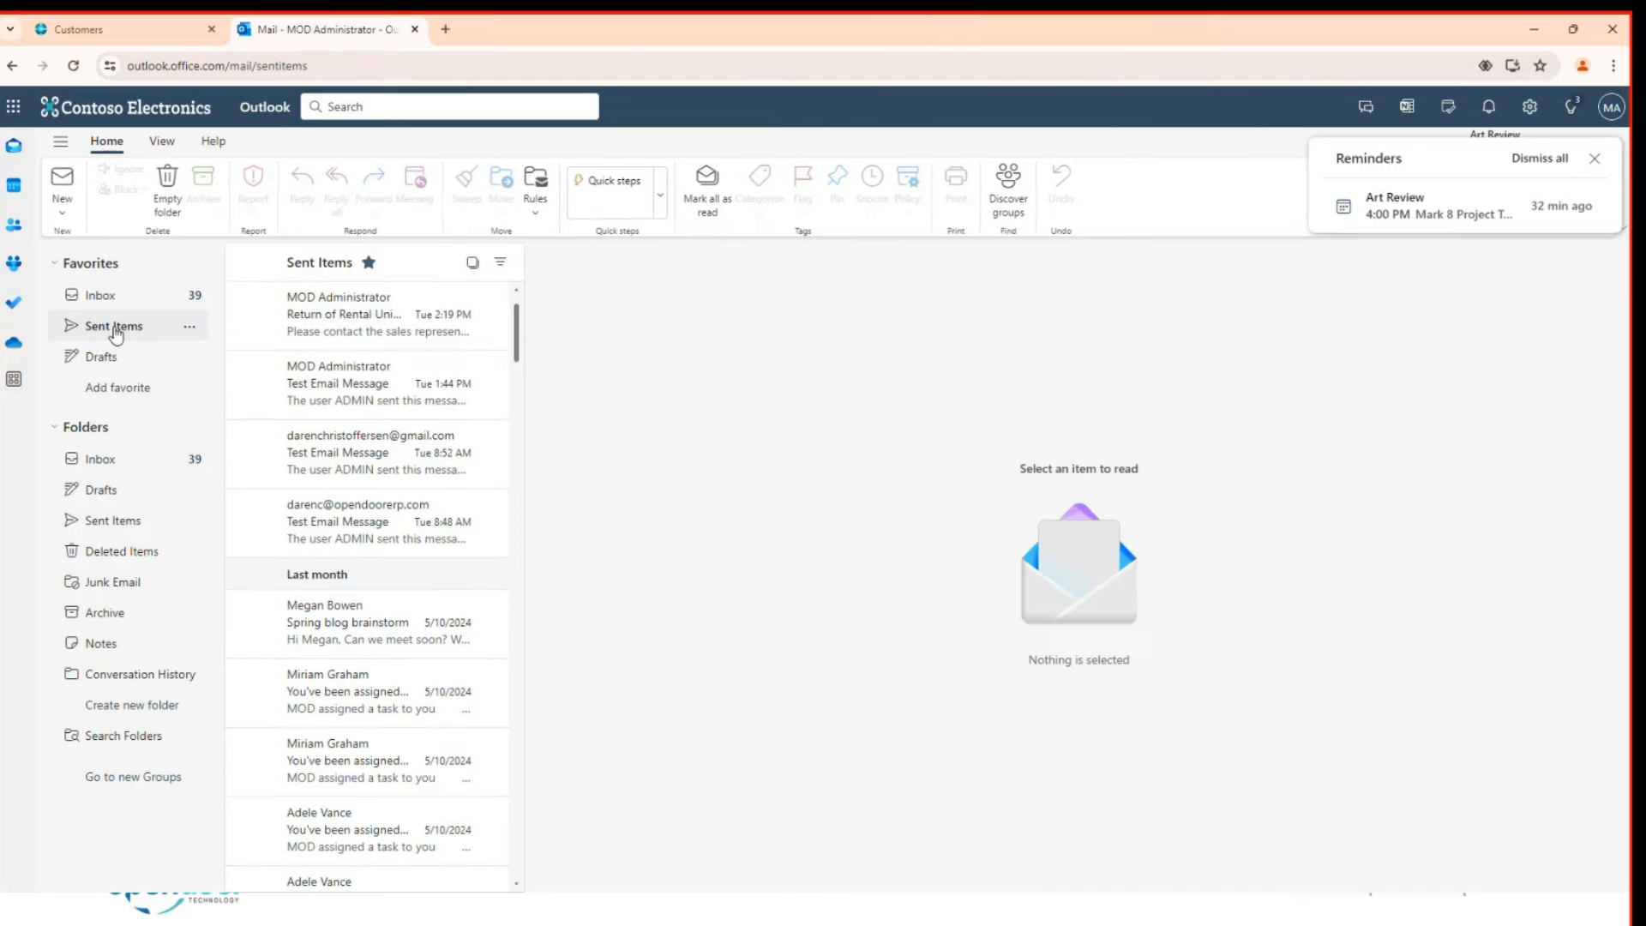
pyautogui.click(343, 323)
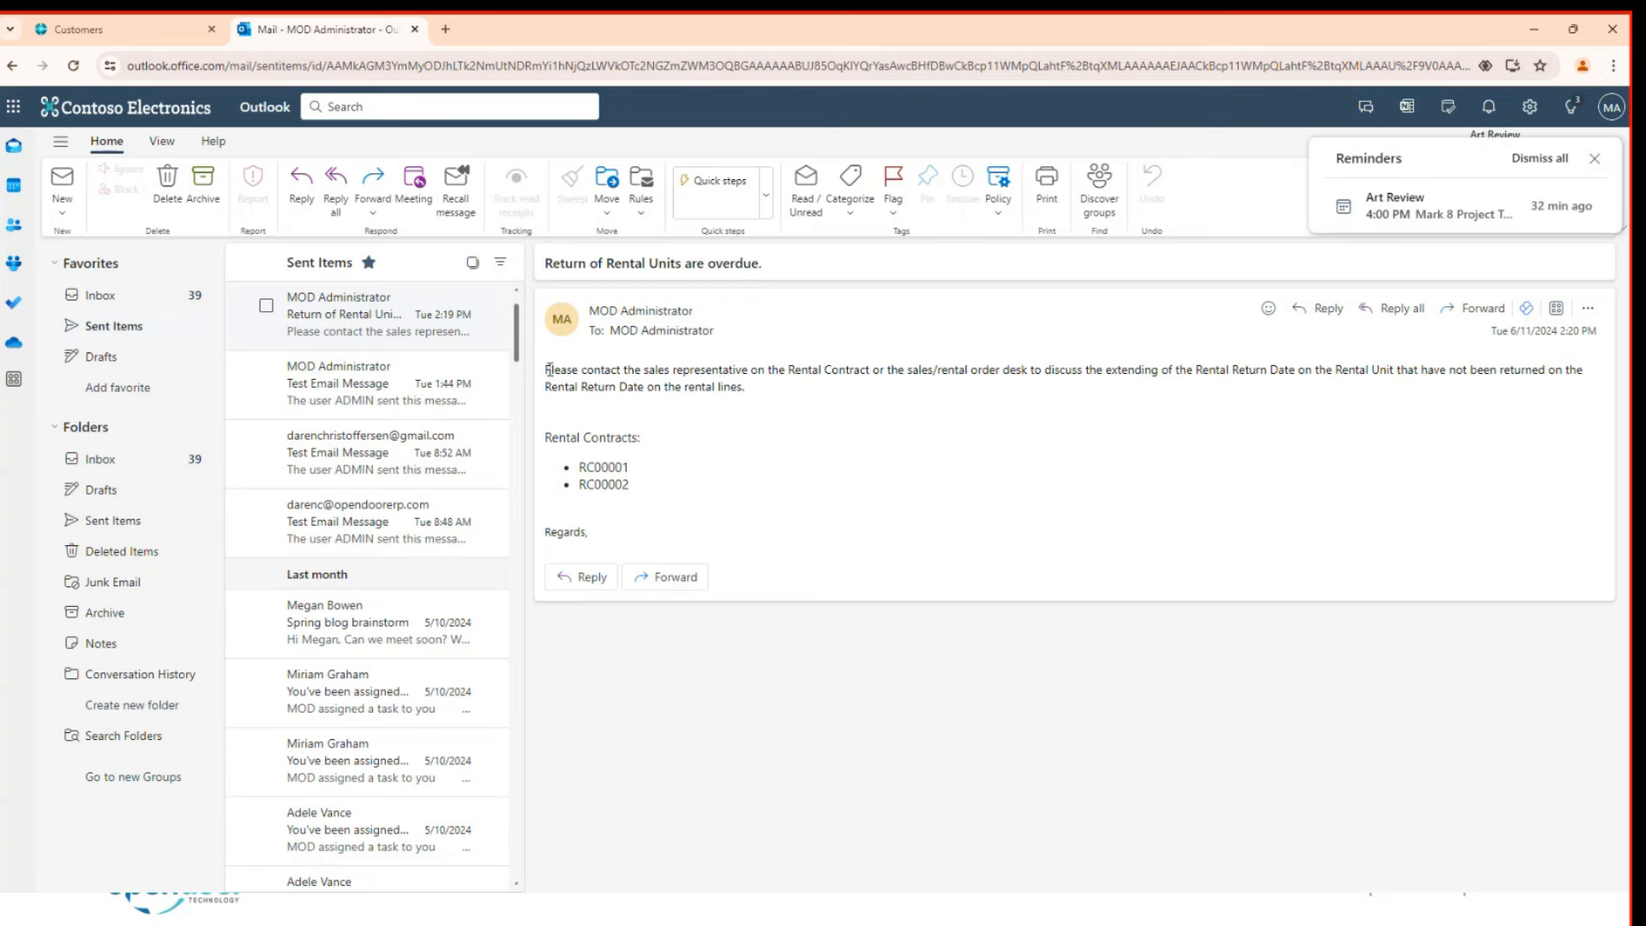
pyautogui.moveTo(546, 375); pyautogui.dragTo(790, 416)
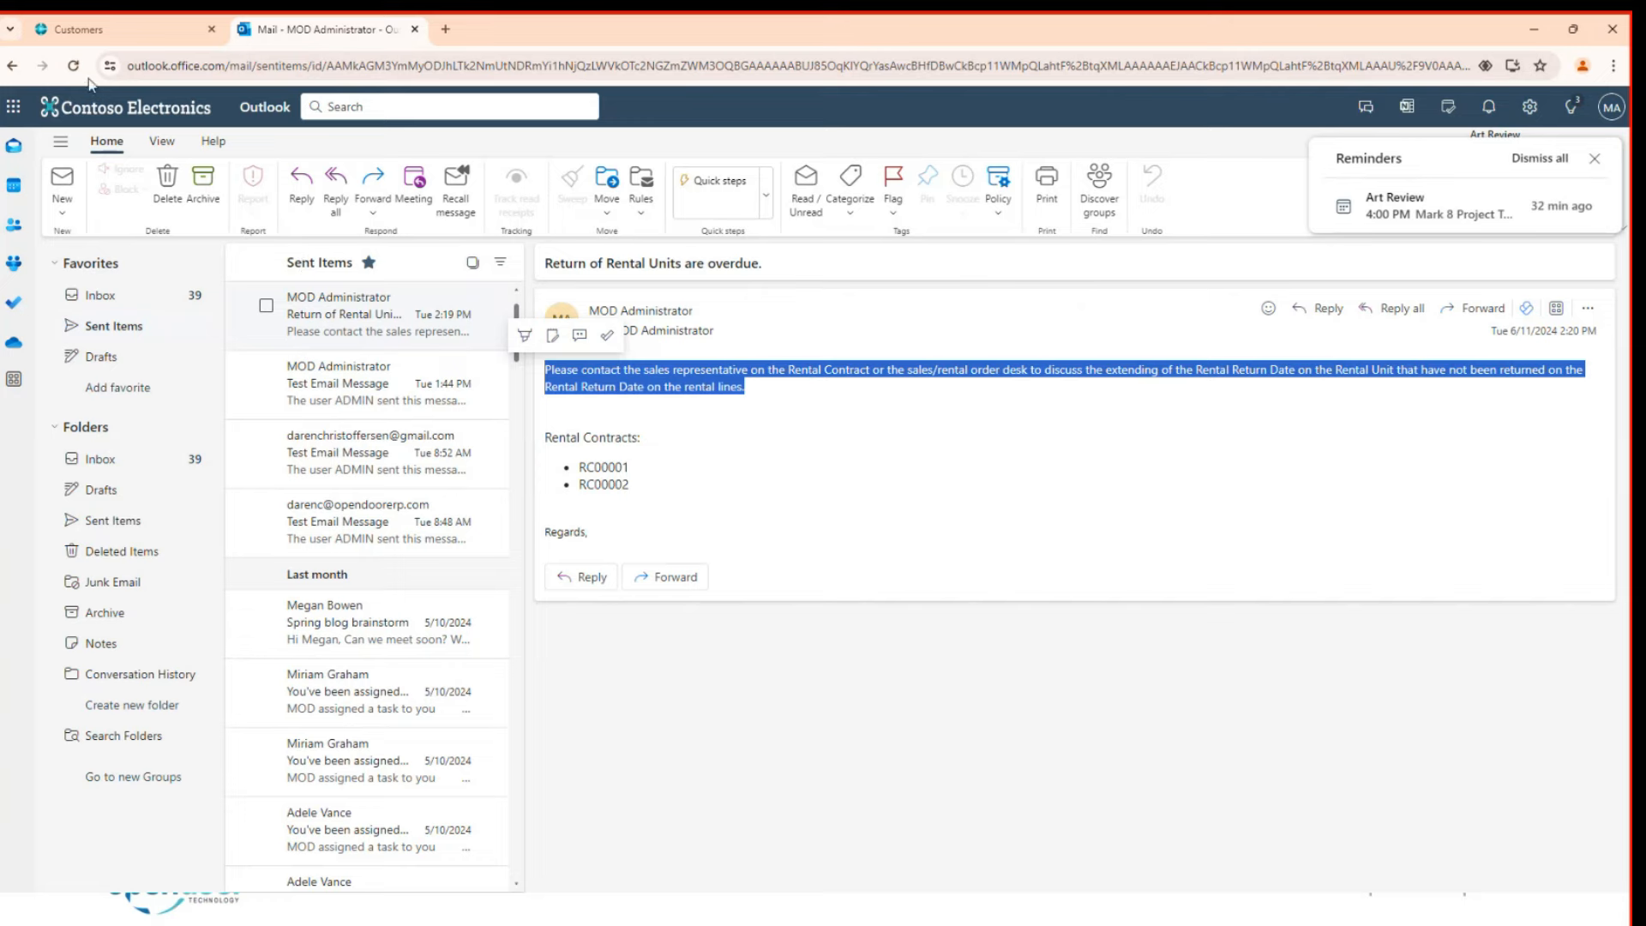
pyautogui.click(94, 33)
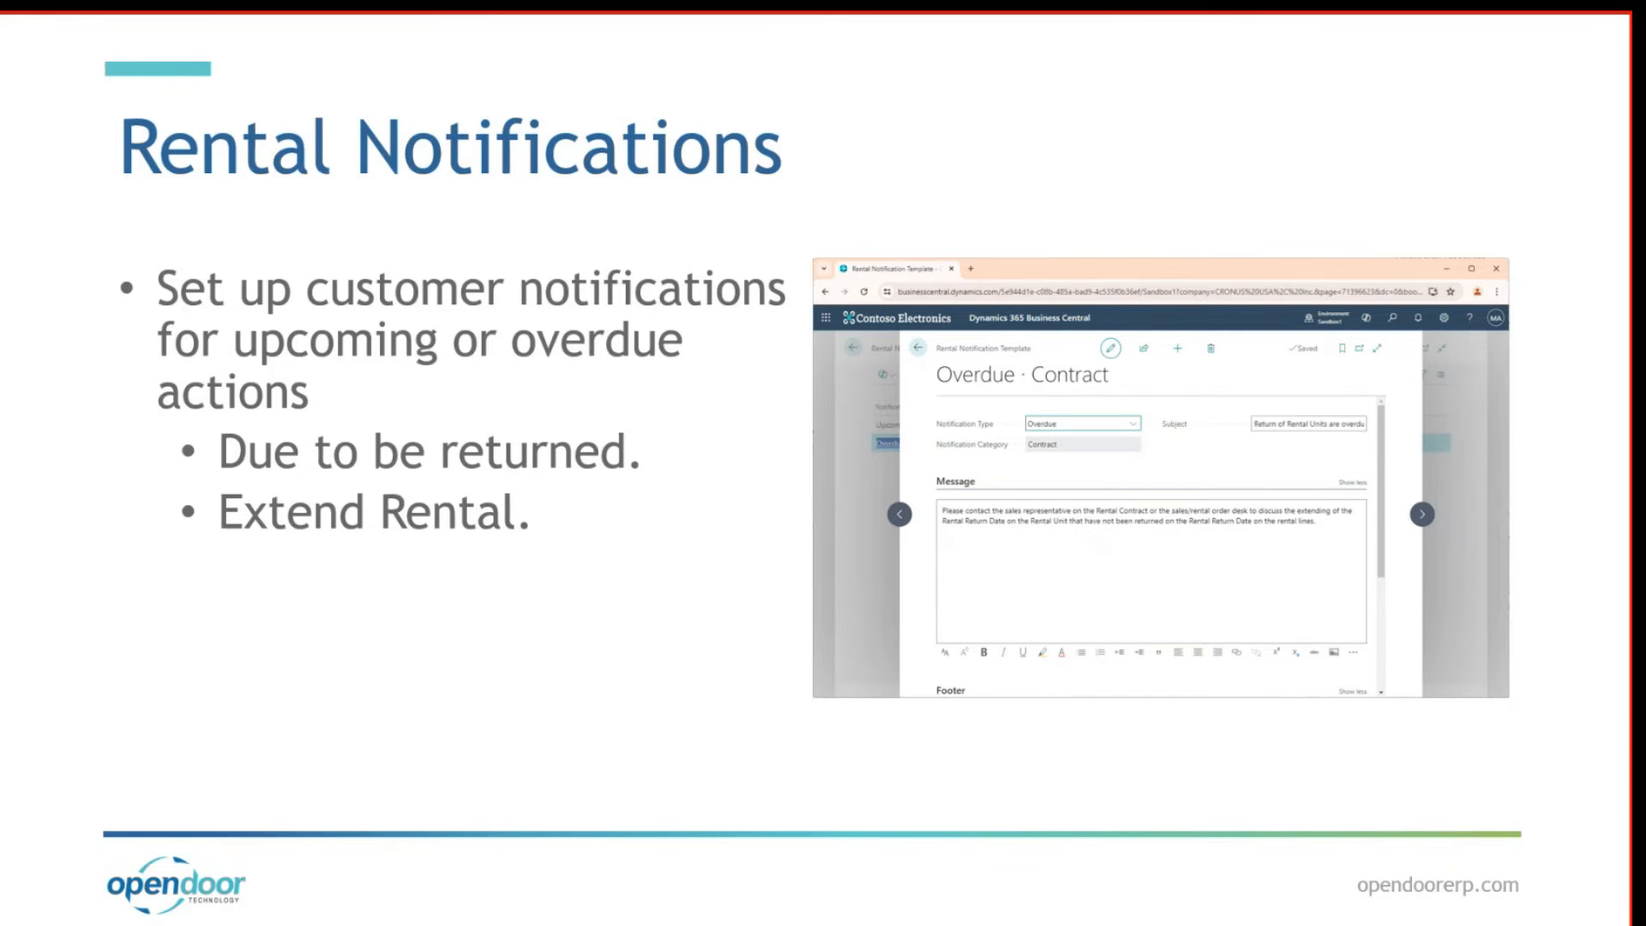
pyautogui.press('Right')
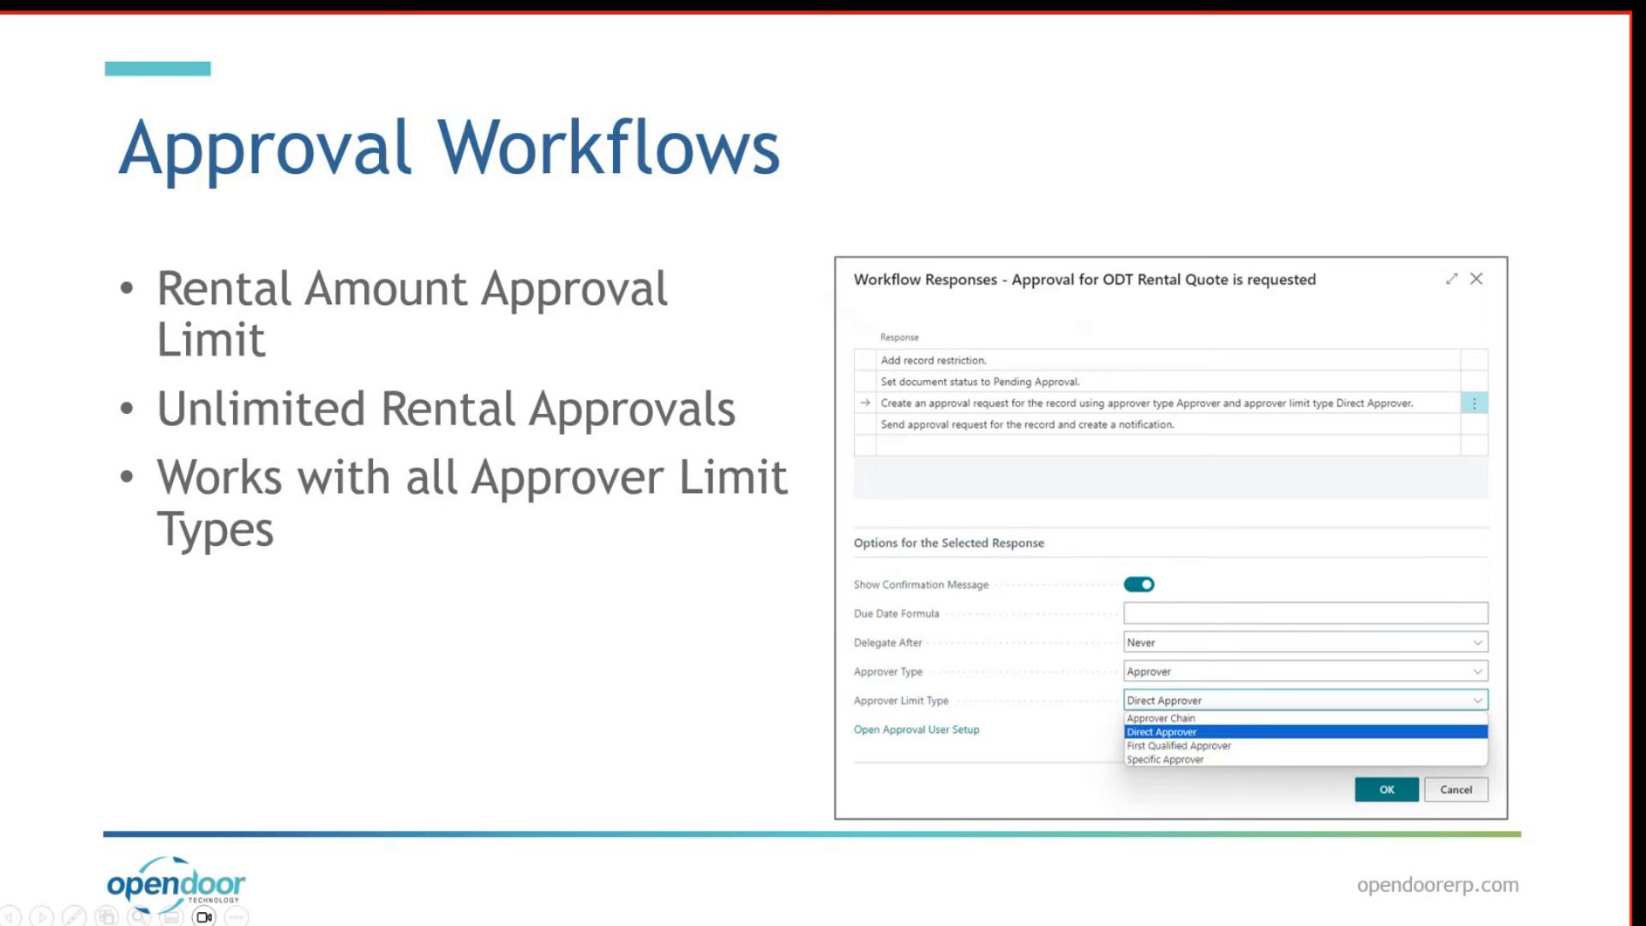
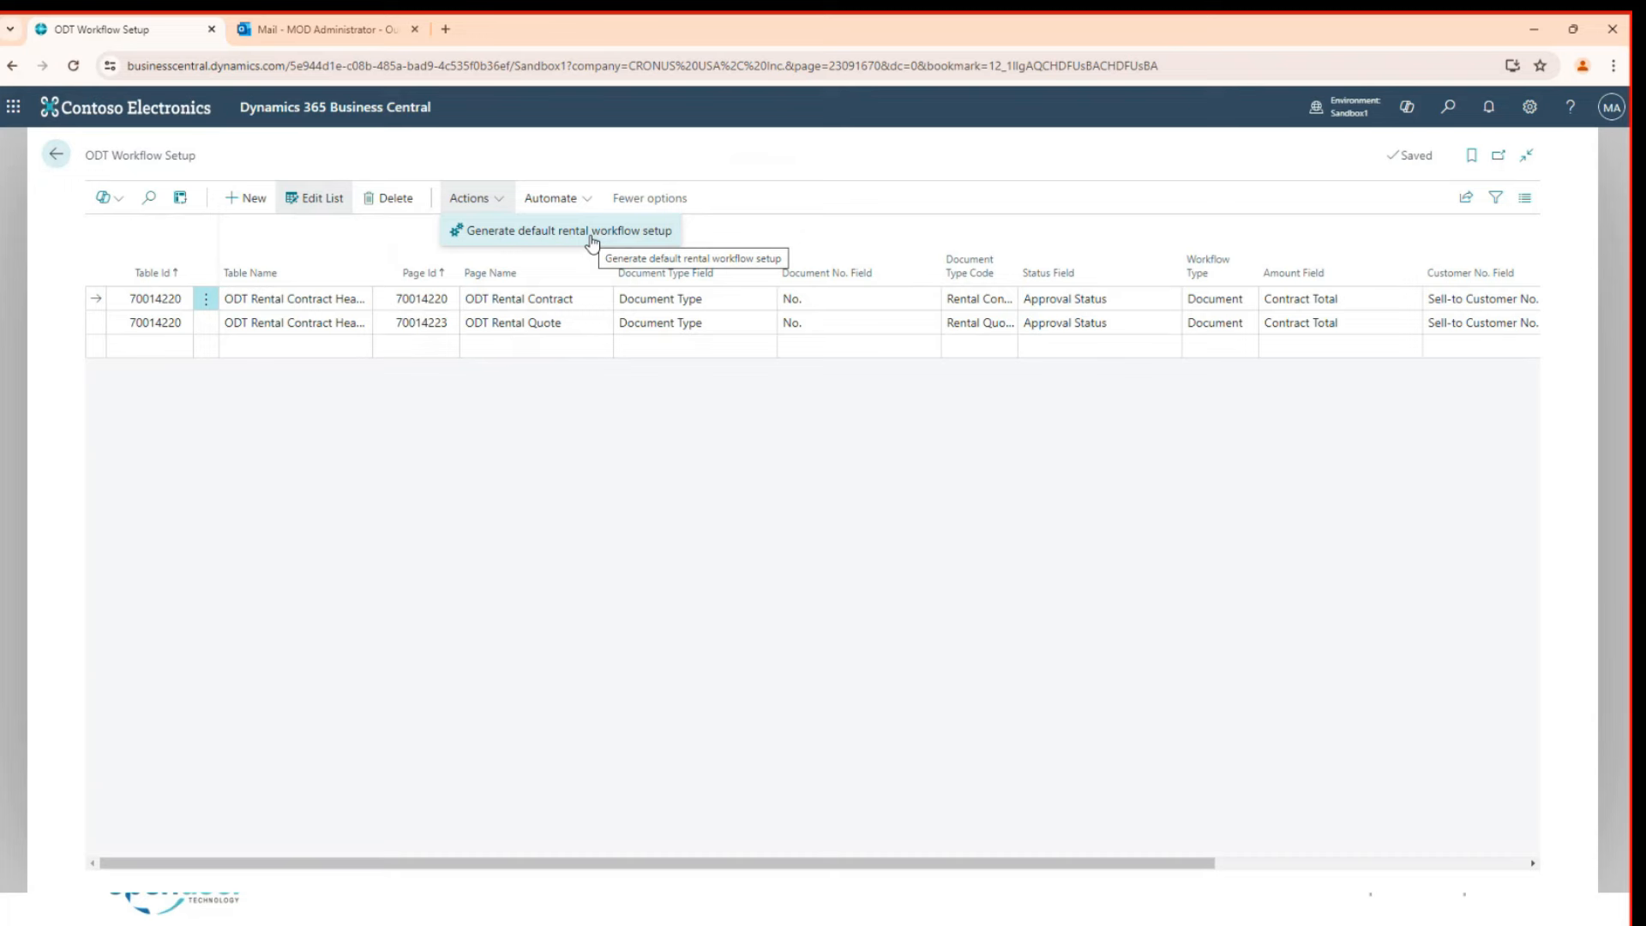
# Step: Leave ODT Workflow Setup and open the Workflows list by searching for "workflow"
pyautogui.click(57, 156)
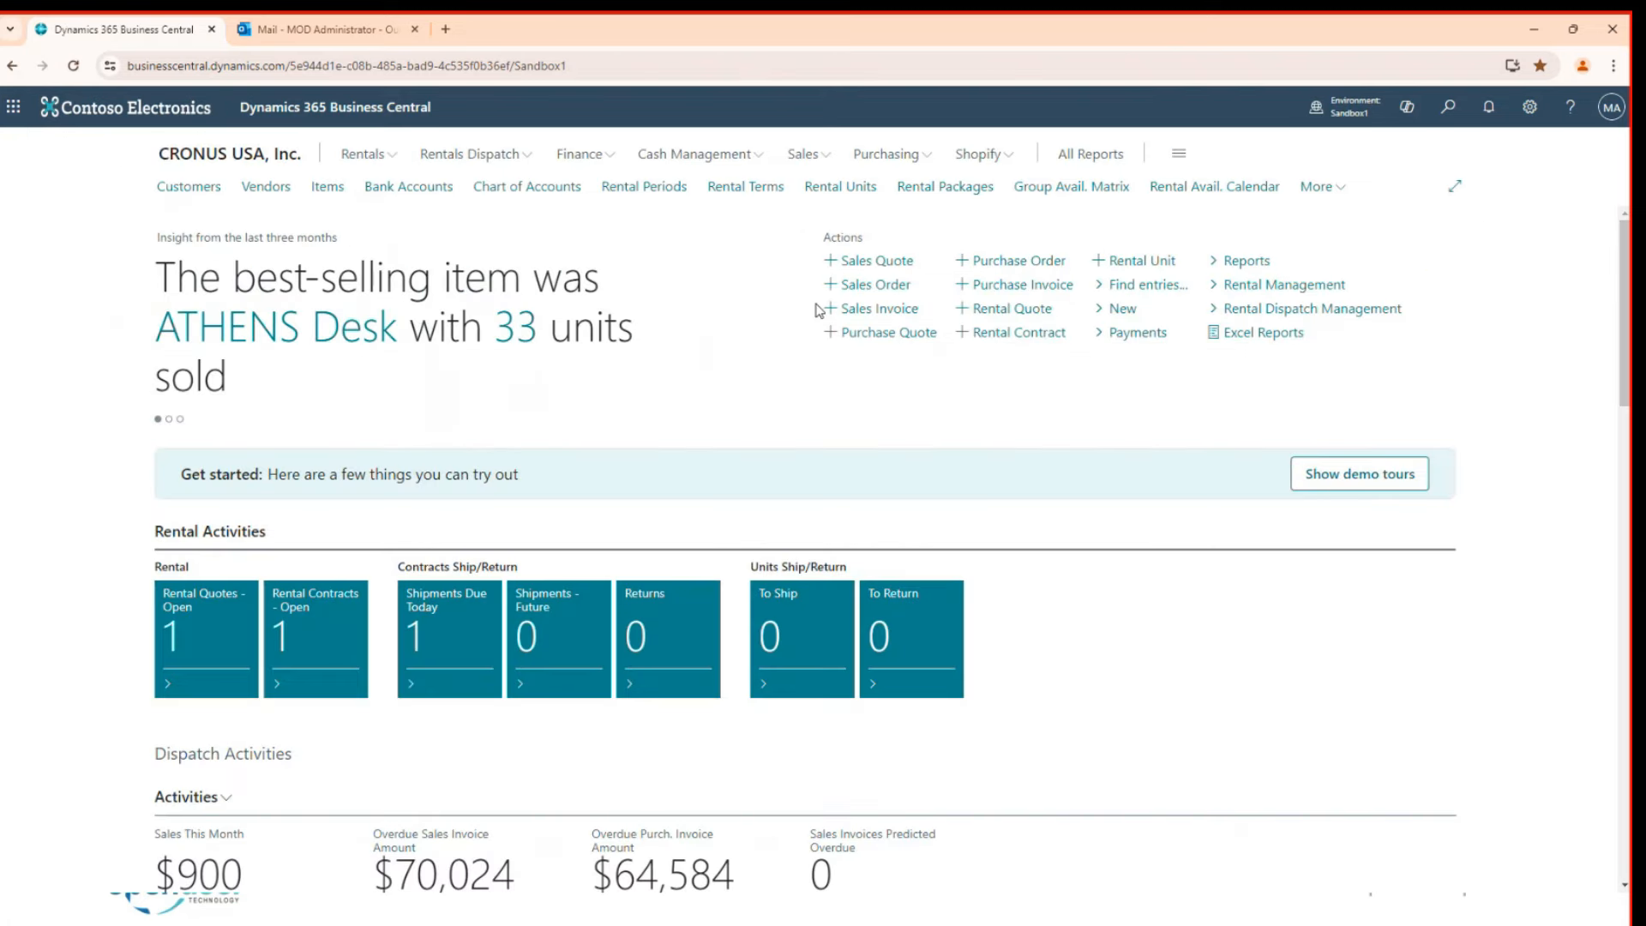
pyautogui.click(1448, 107)
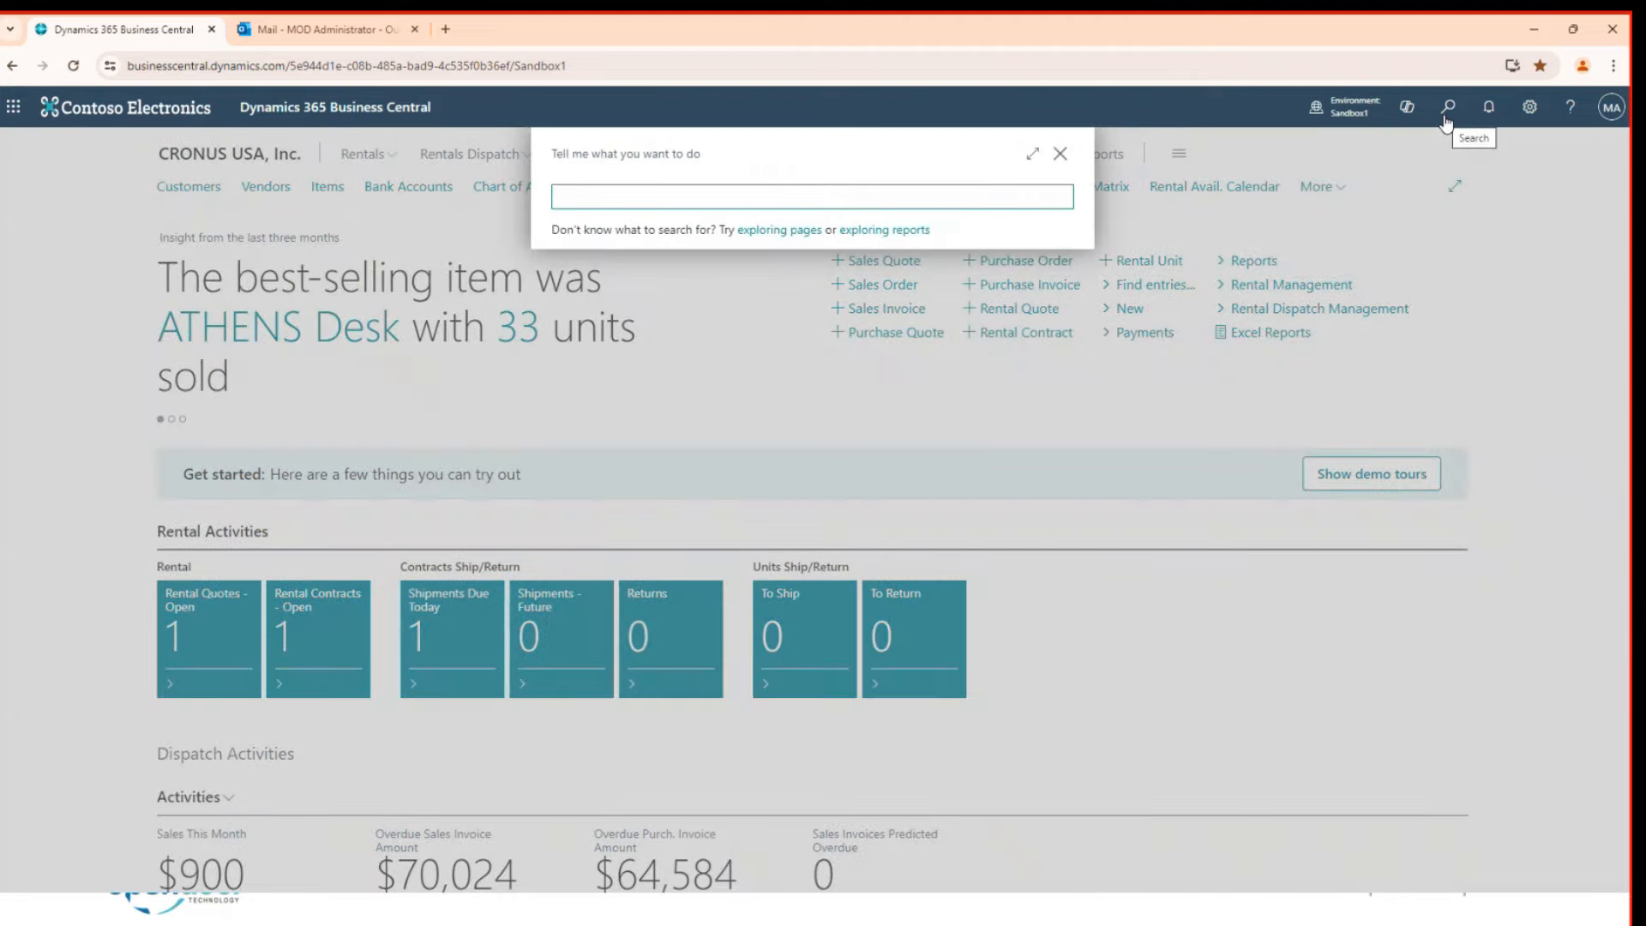
pyautogui.write('workflow')
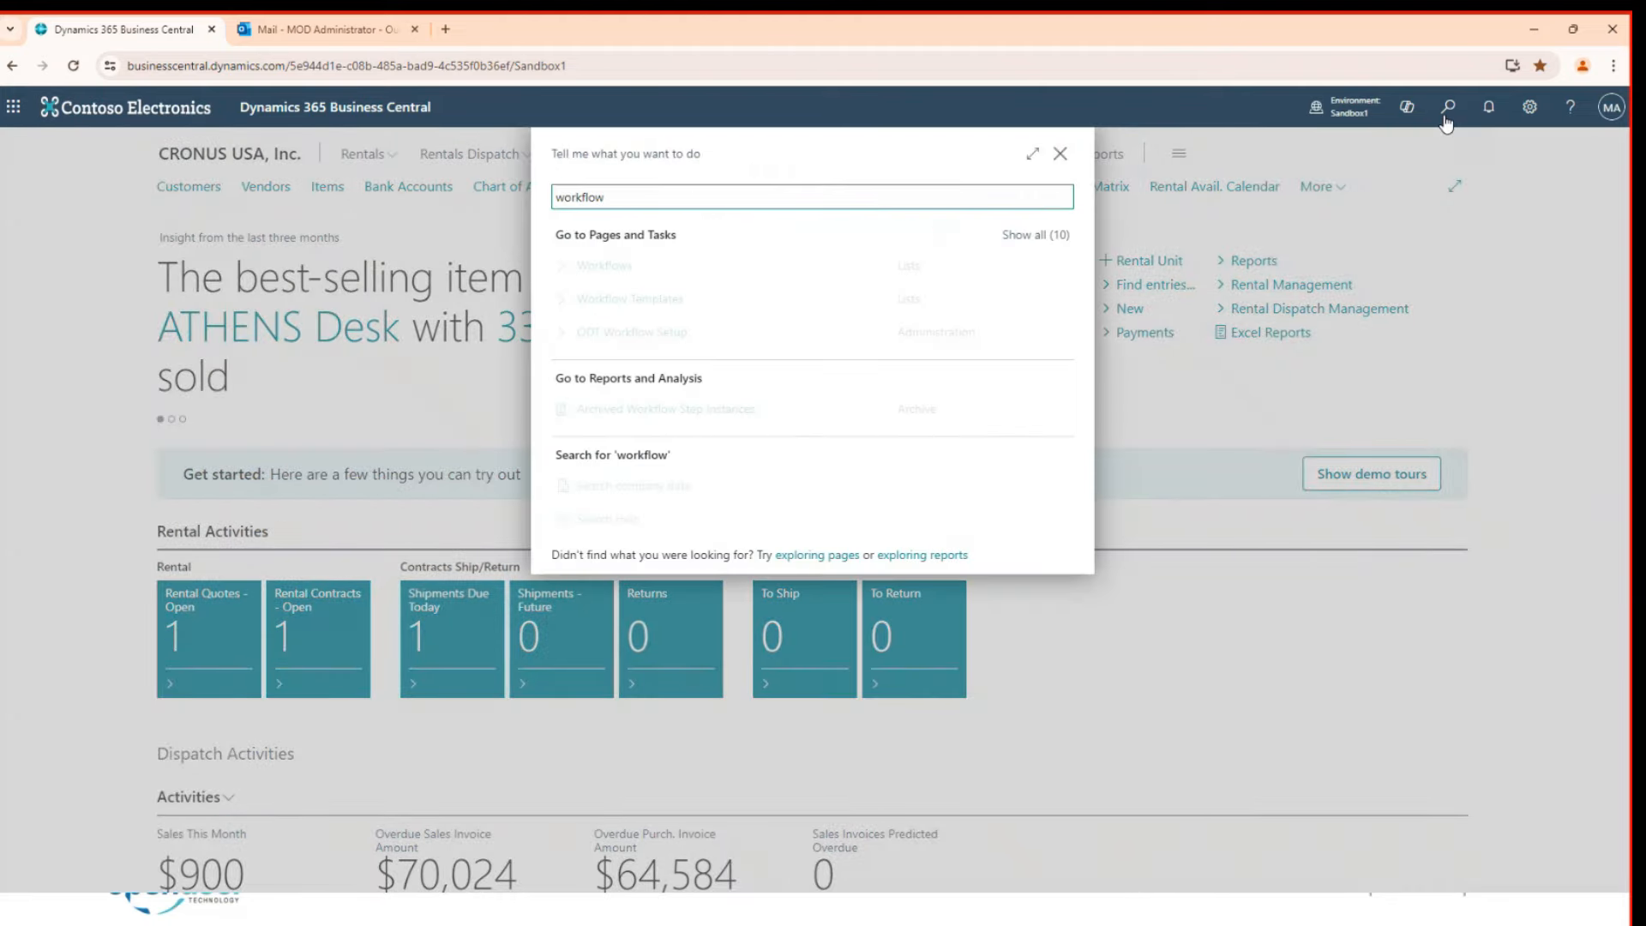
pyautogui.click(639, 266)
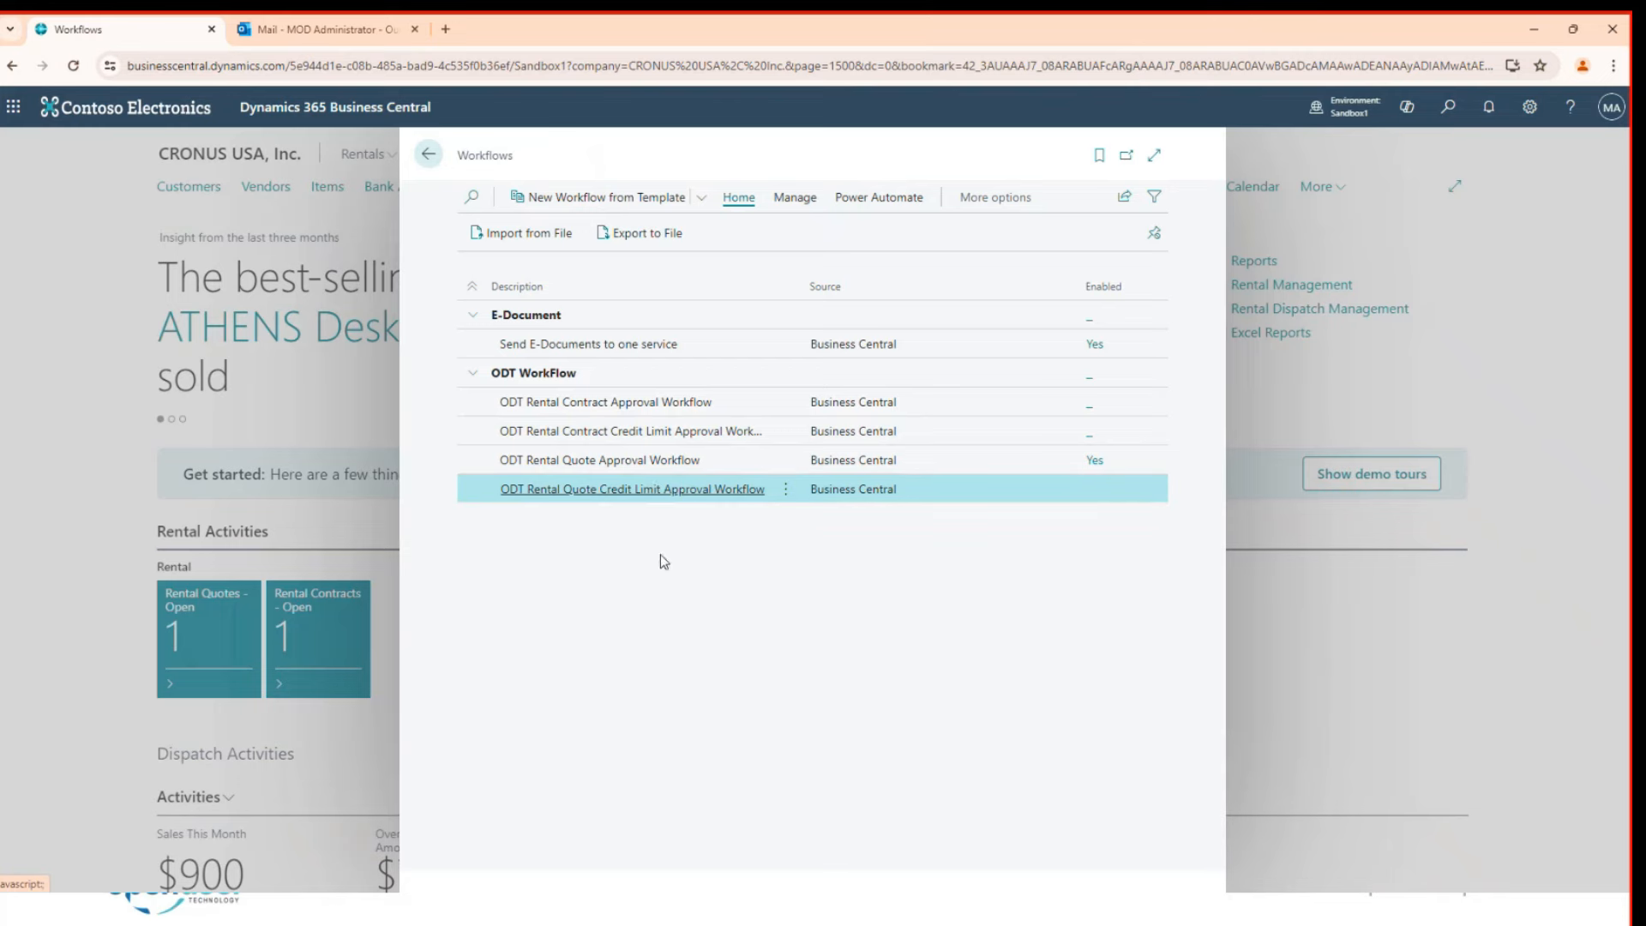
# Step: Review the ODT Workflow templates offered for a new workflow, then close the template list without creating one
pyautogui.click(616, 198)
pyautogui.scroll(-2, 647, 583)
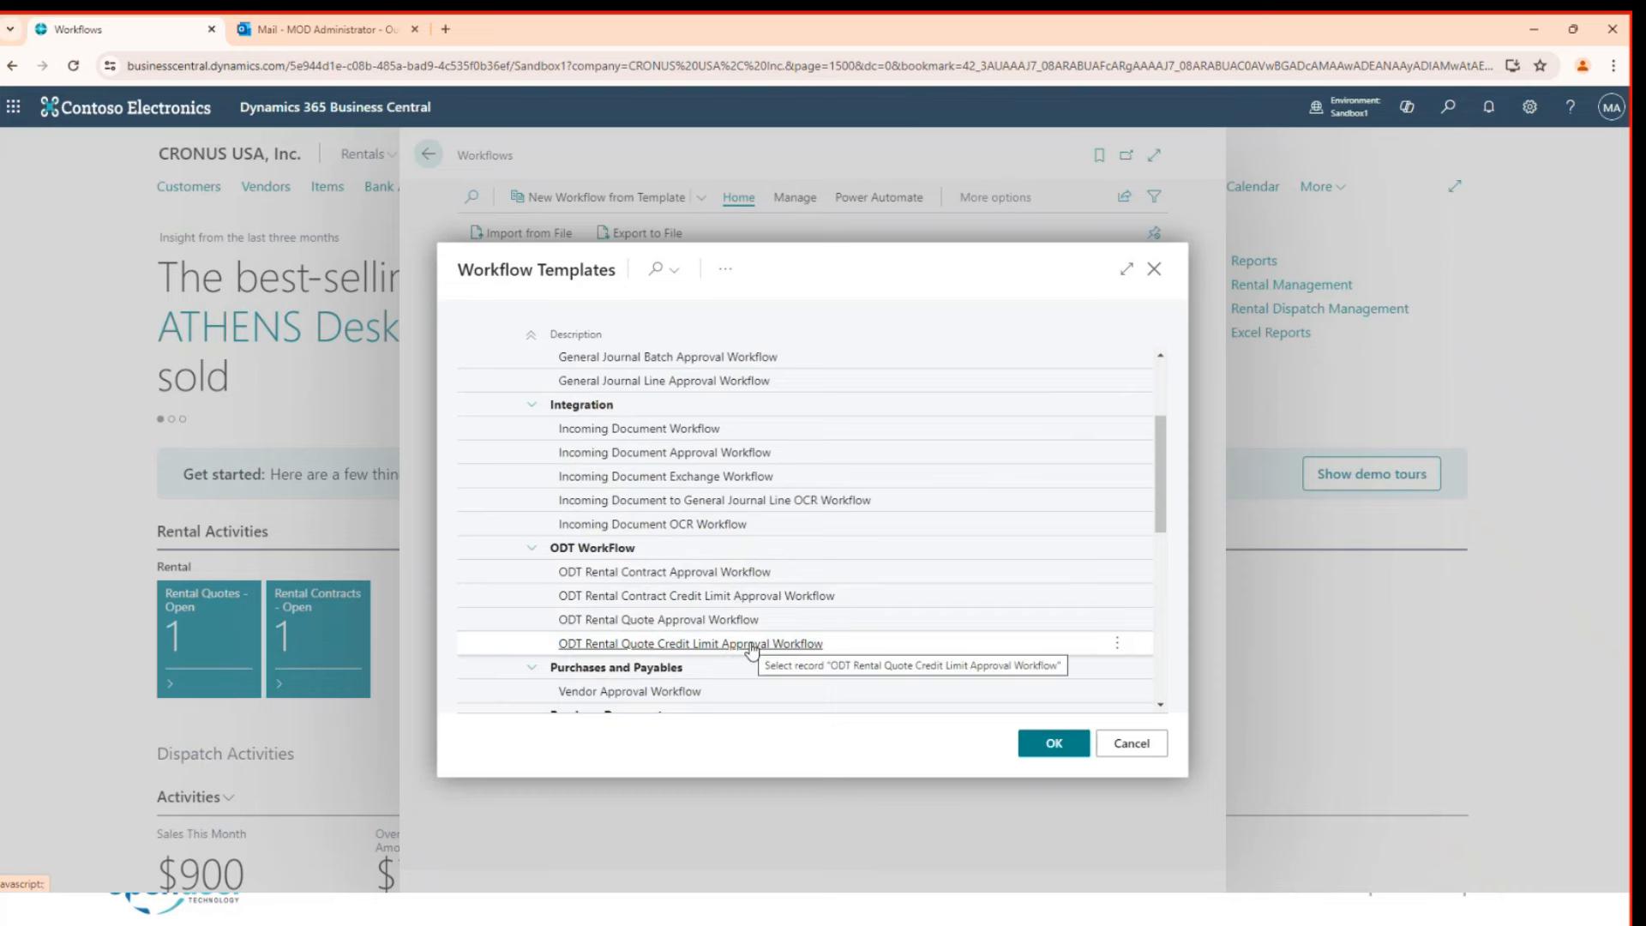
pyautogui.click(1131, 746)
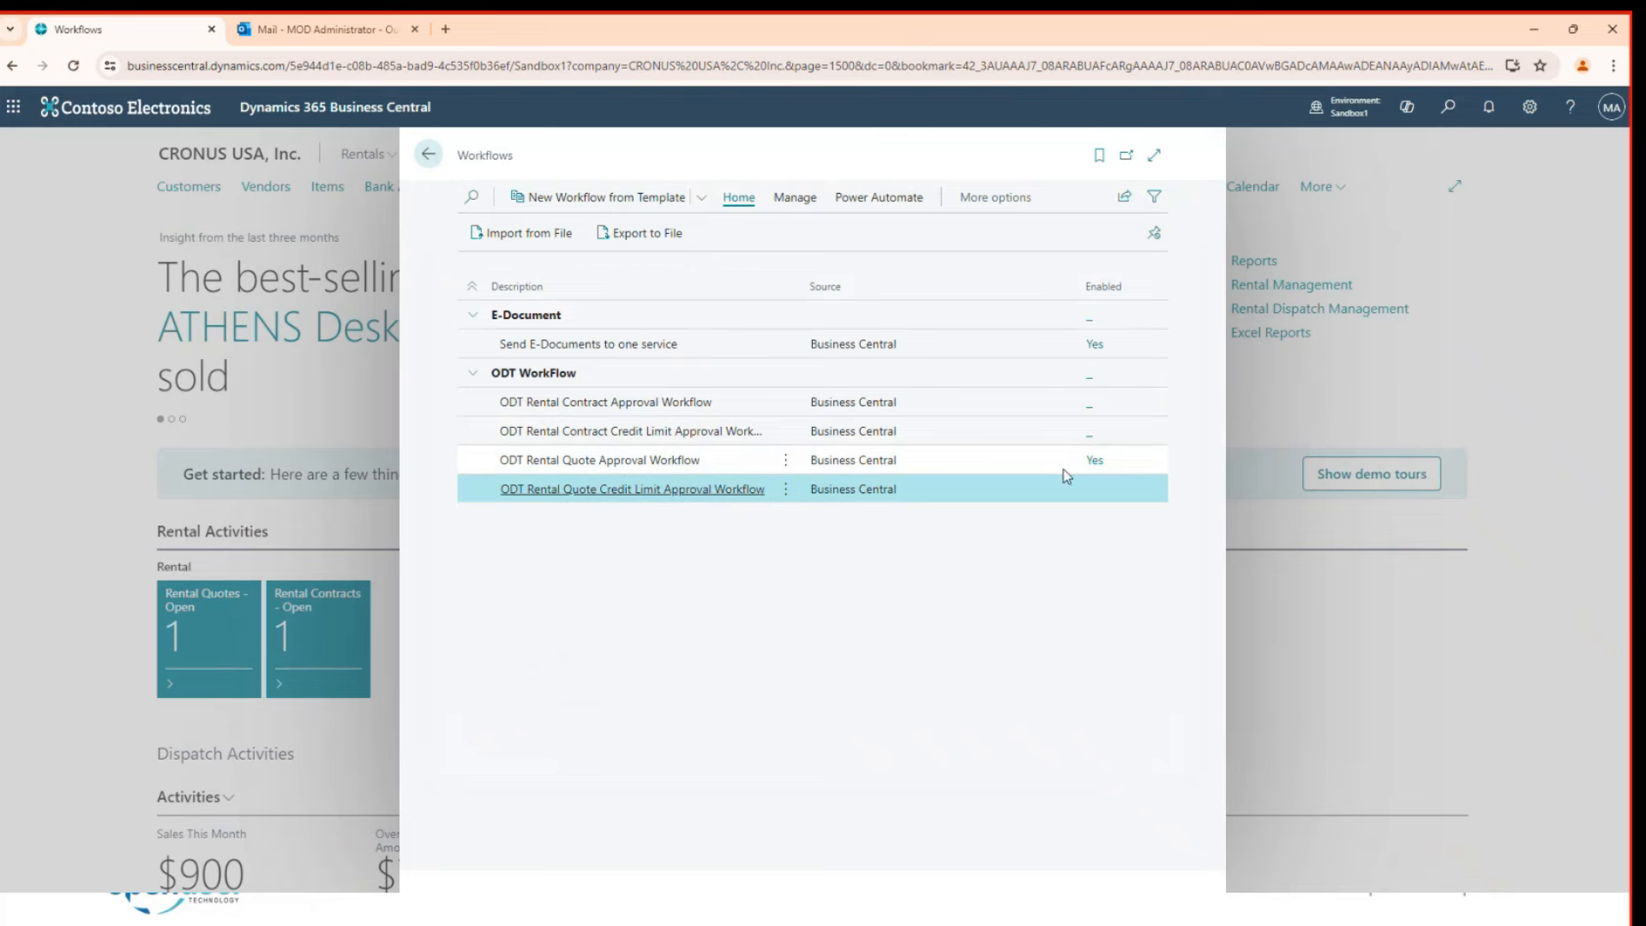
# Step: Open the ODT Rental Quote Credit Limit Approval Workflow and view the options of the approval request response for an exceeded customer credit limit
pyautogui.click(669, 494)
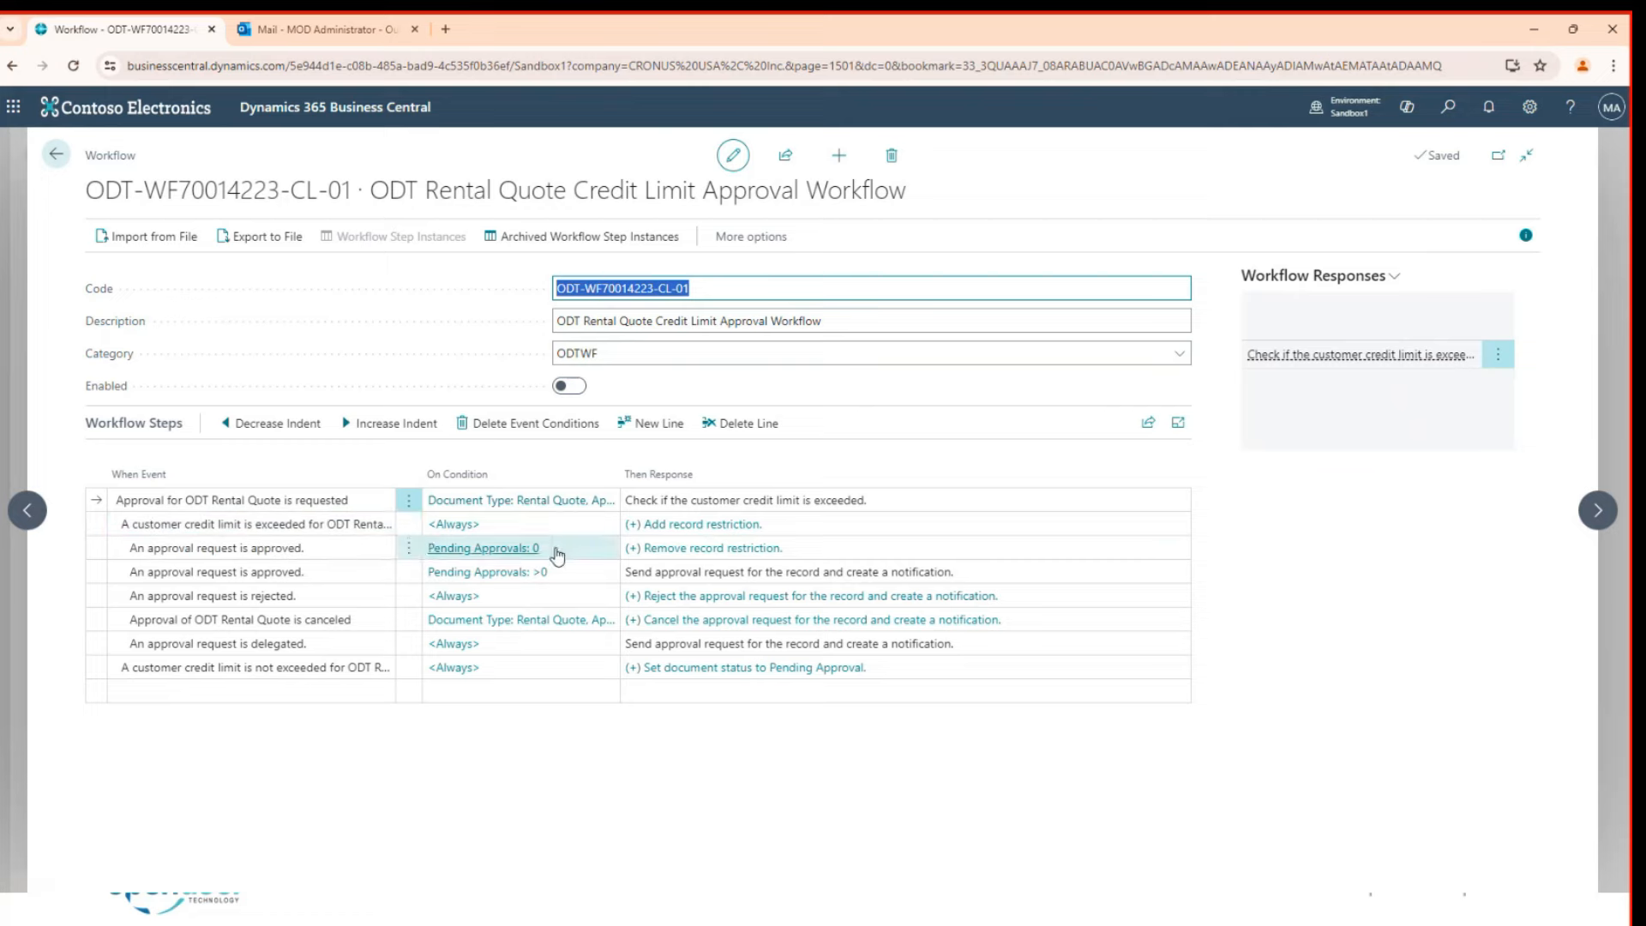
pyautogui.click(656, 524)
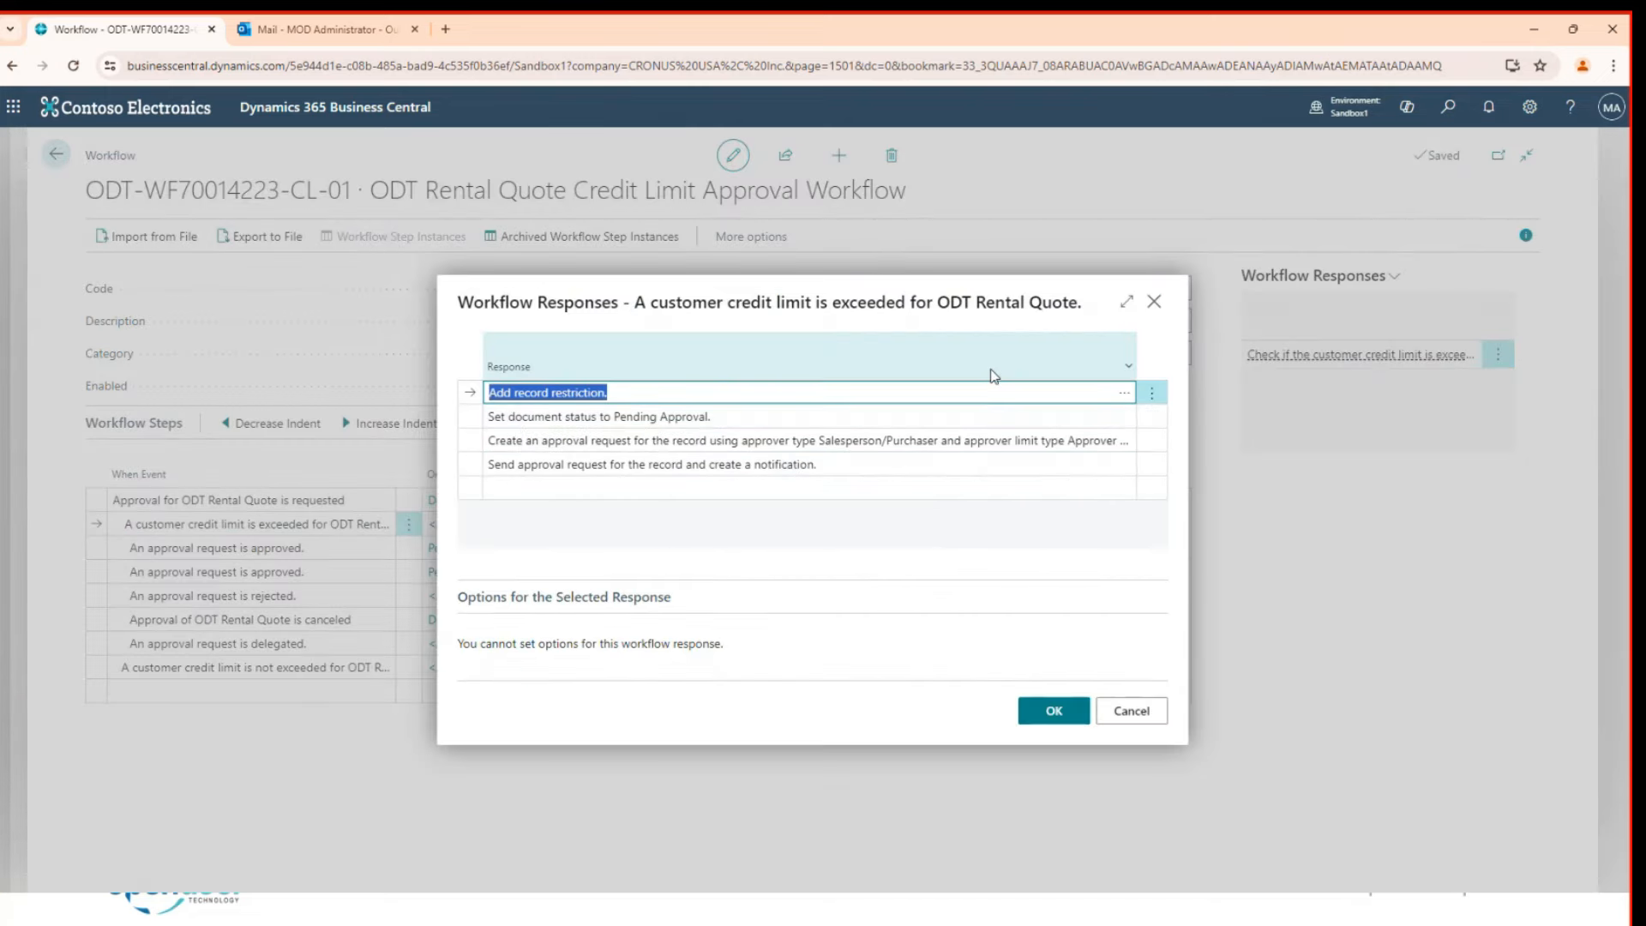
pyautogui.click(1155, 306)
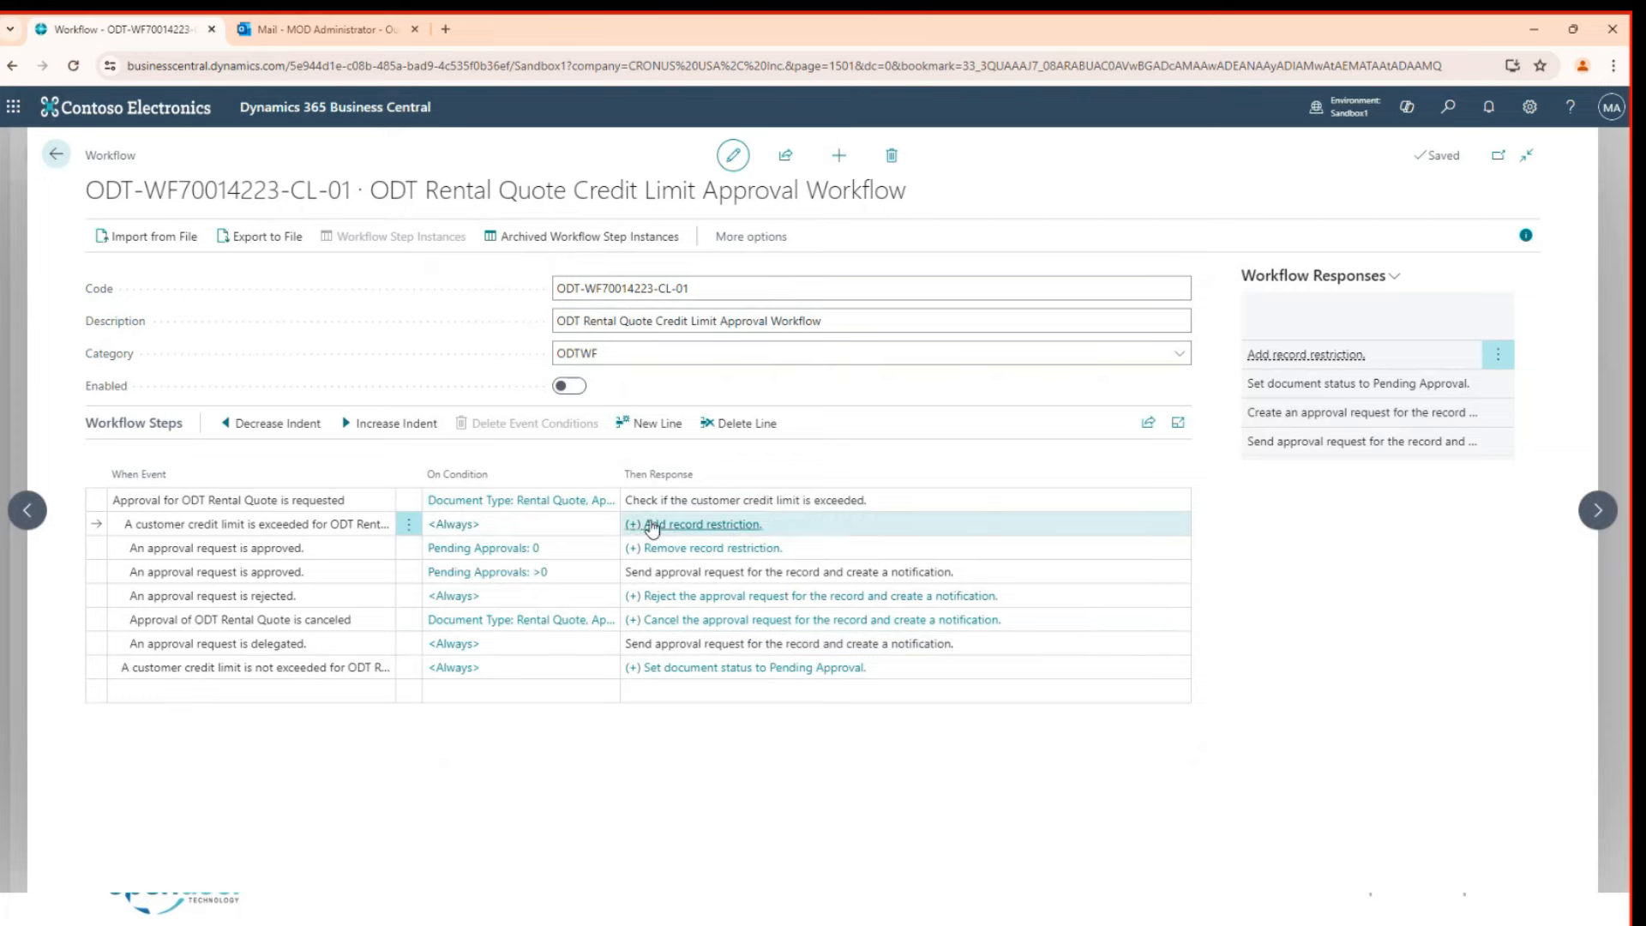
pyautogui.click(709, 530)
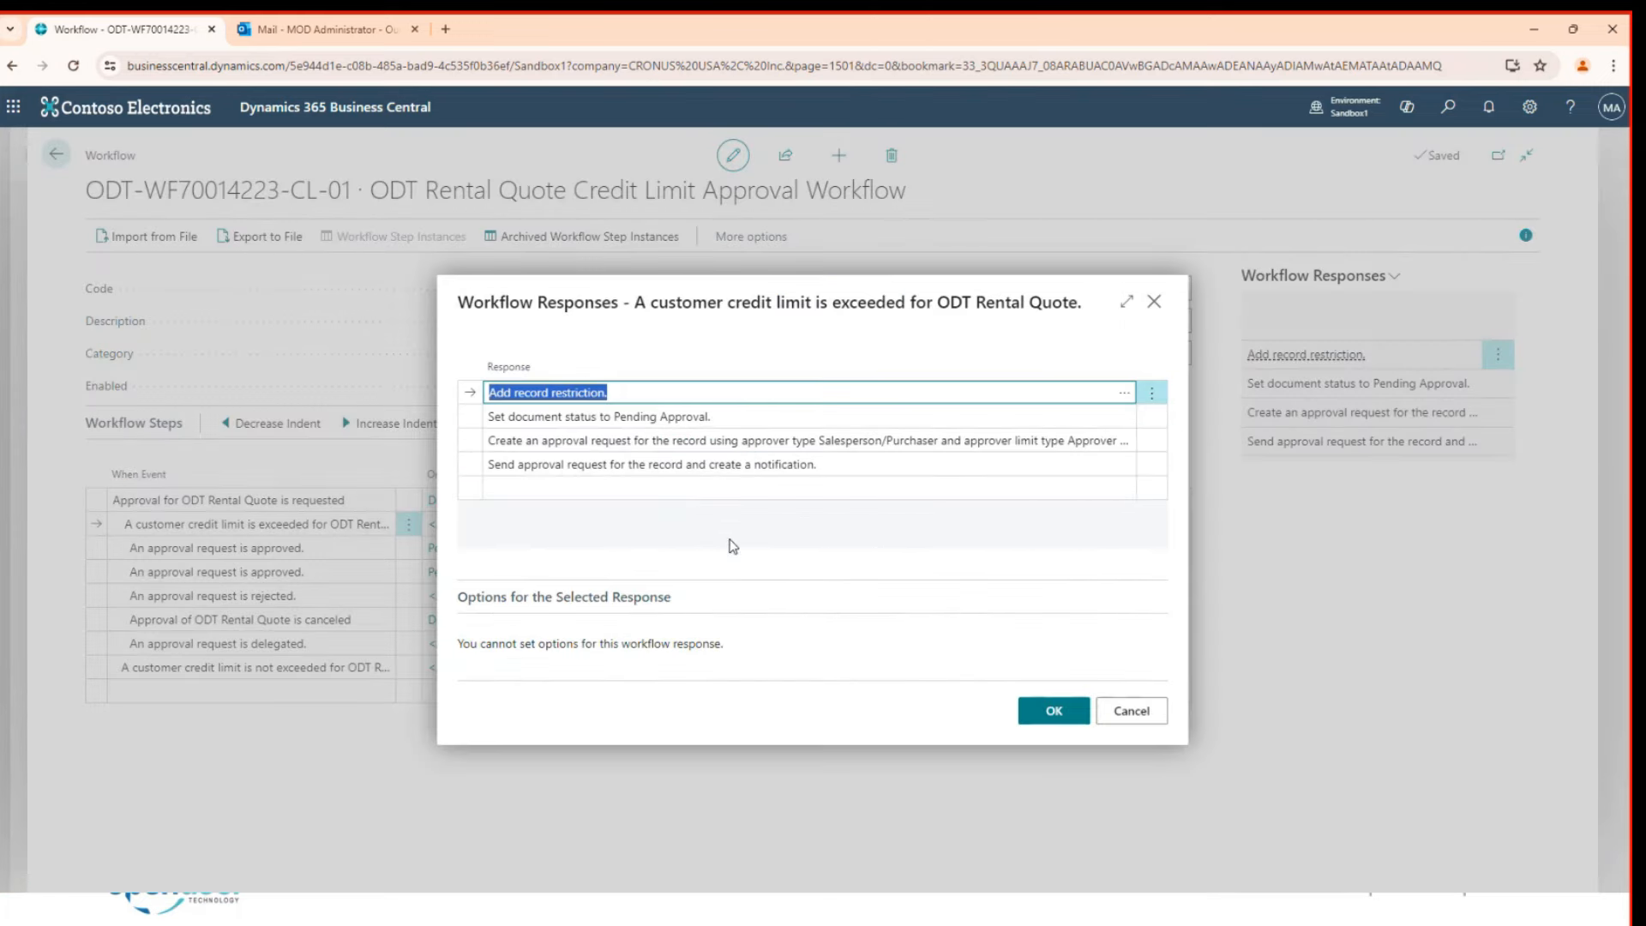
pyautogui.click(652, 440)
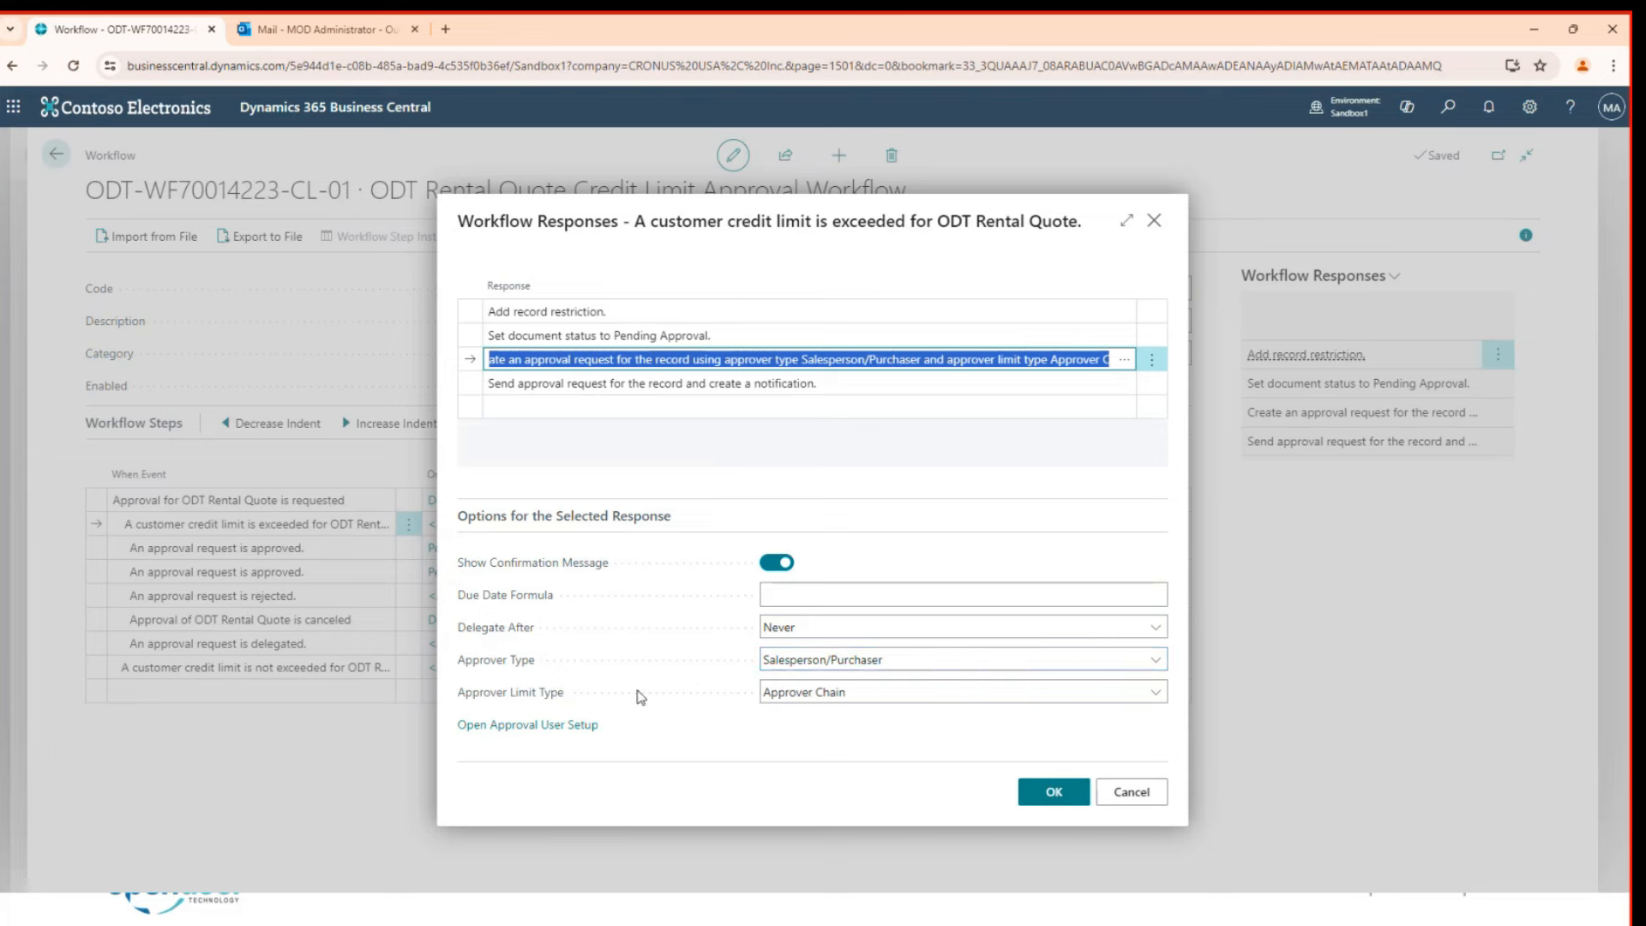
# Step: Review the available Approver Type and Approver Limit Type choices, then cancel the workflow responses without changing them
pyautogui.click(909, 660)
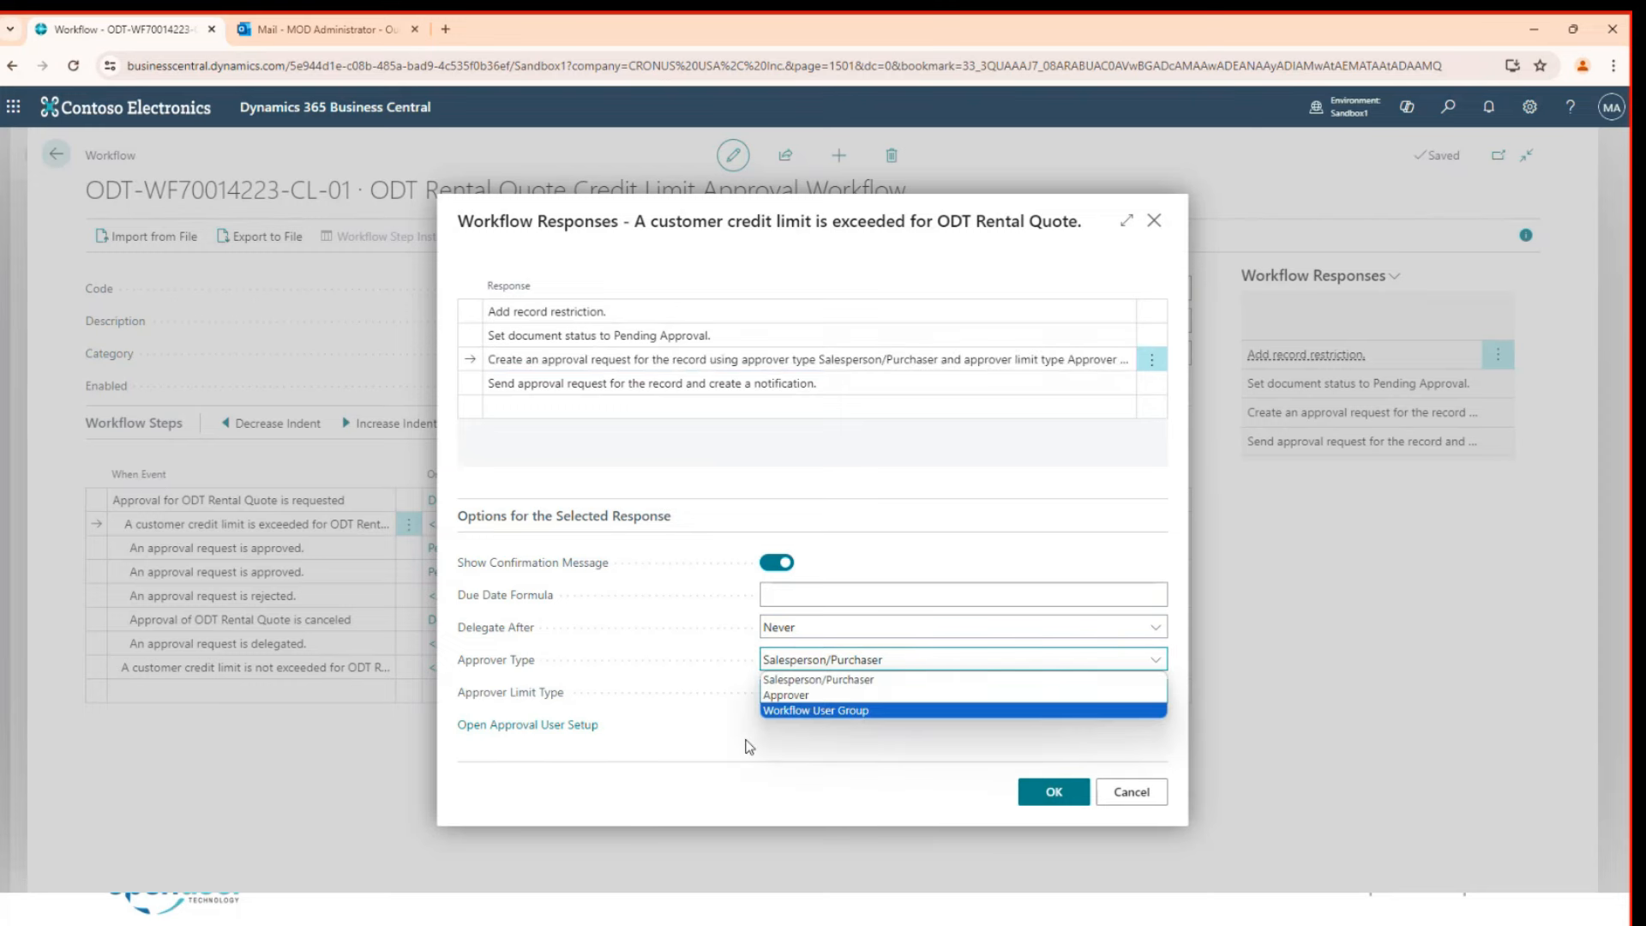
pyautogui.click(892, 659)
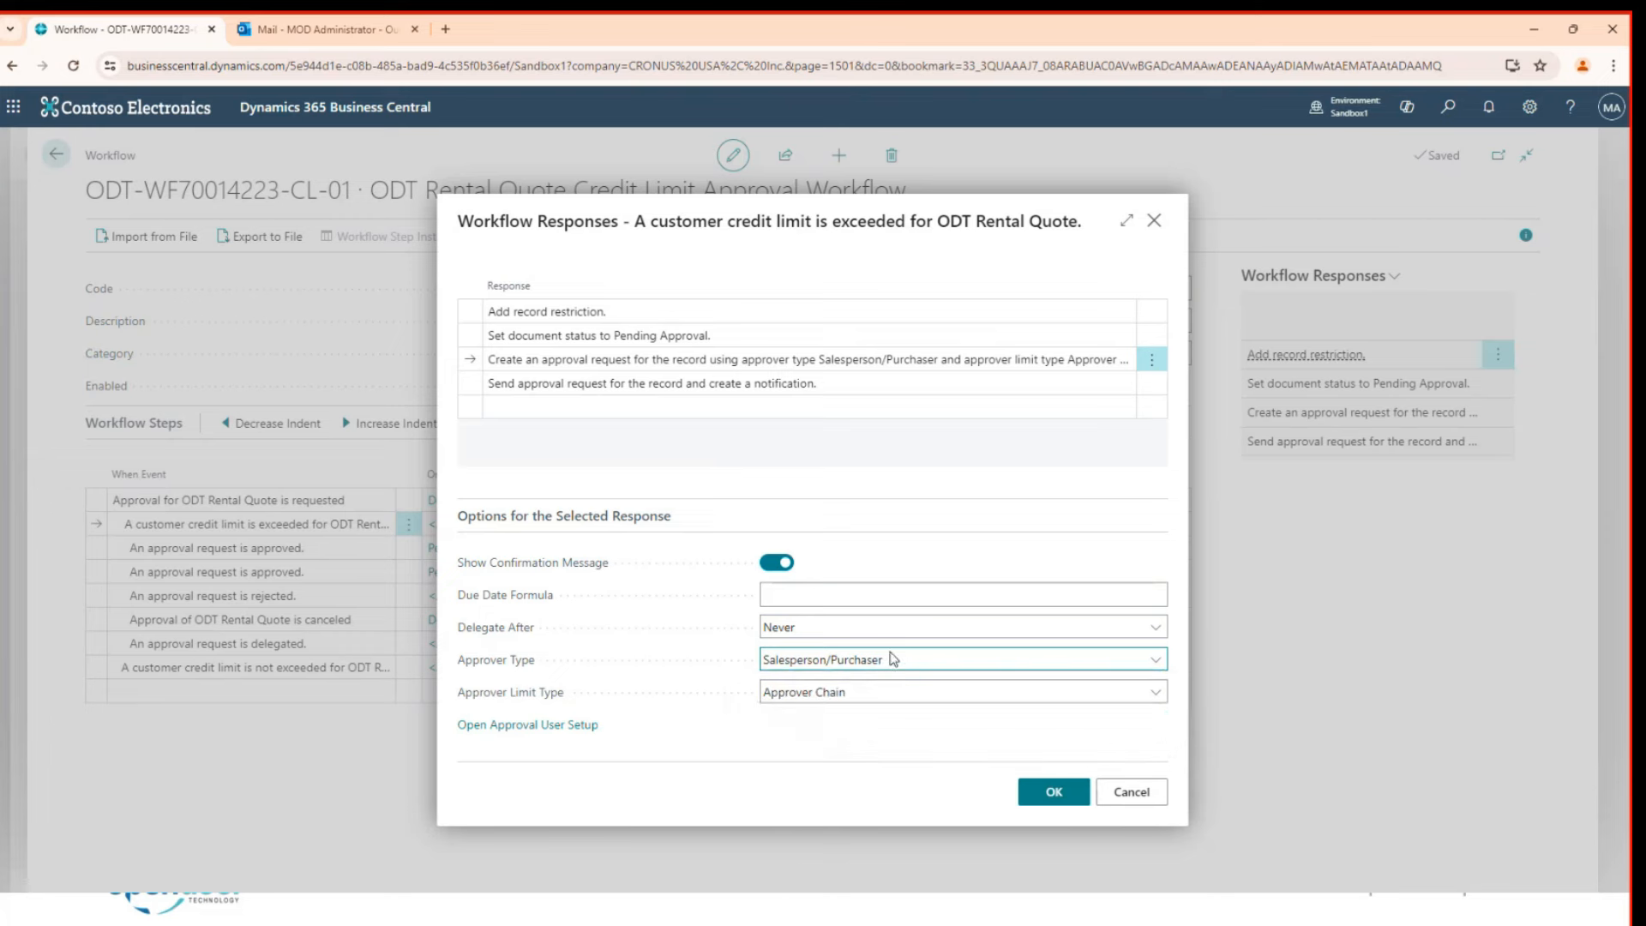
pyautogui.click(875, 692)
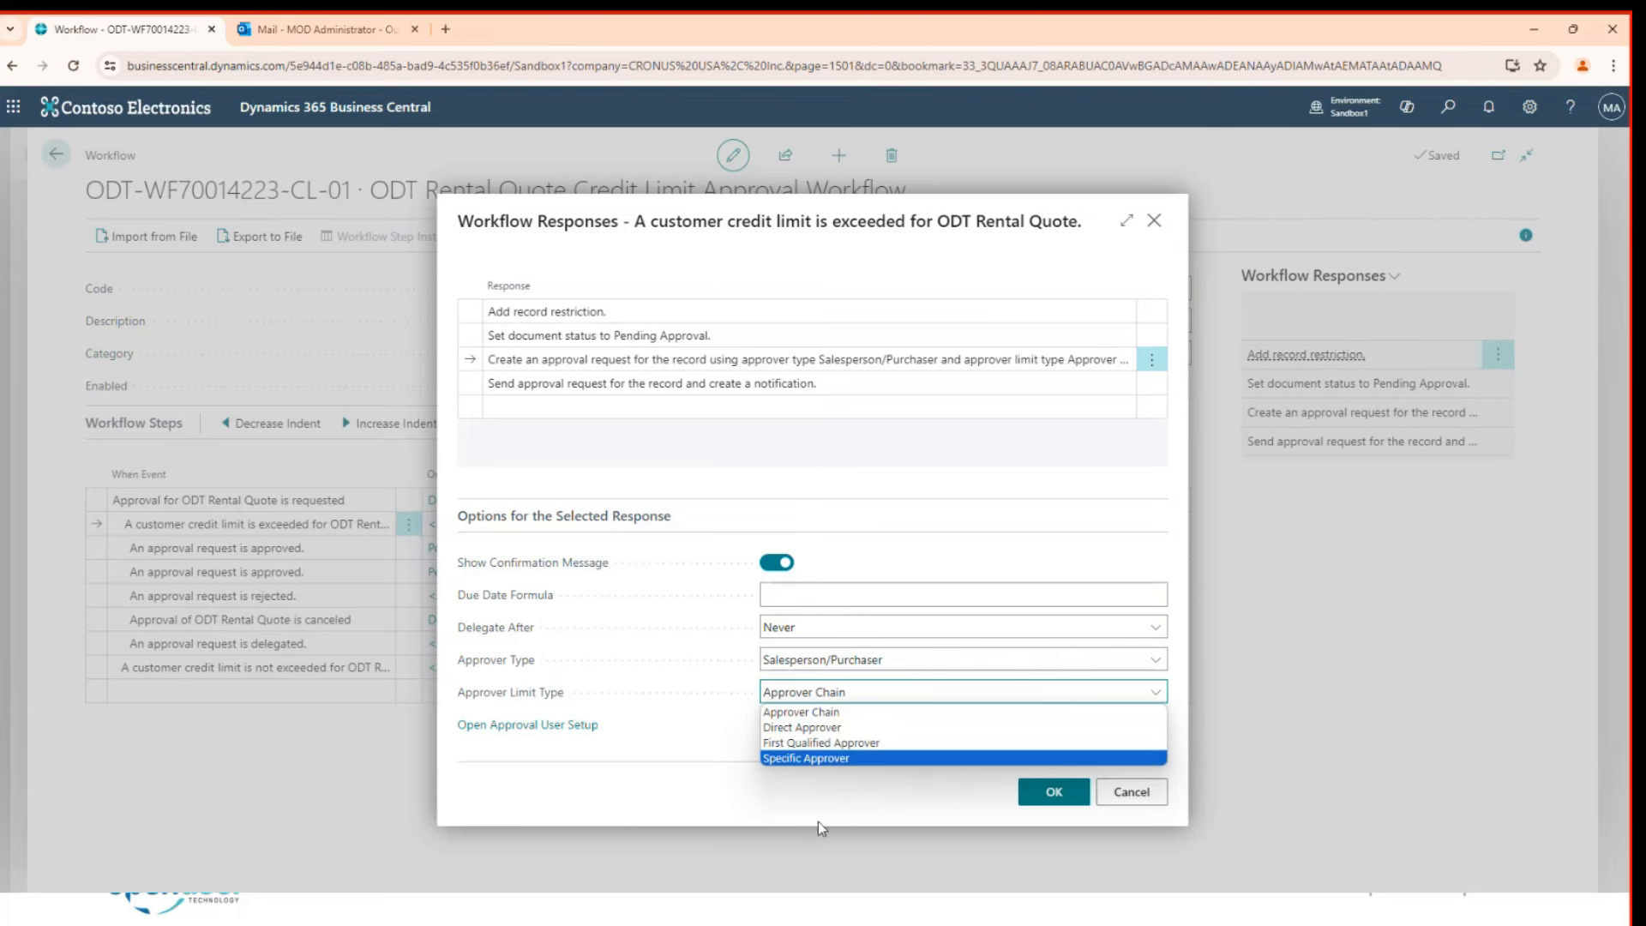
pyautogui.click(746, 803)
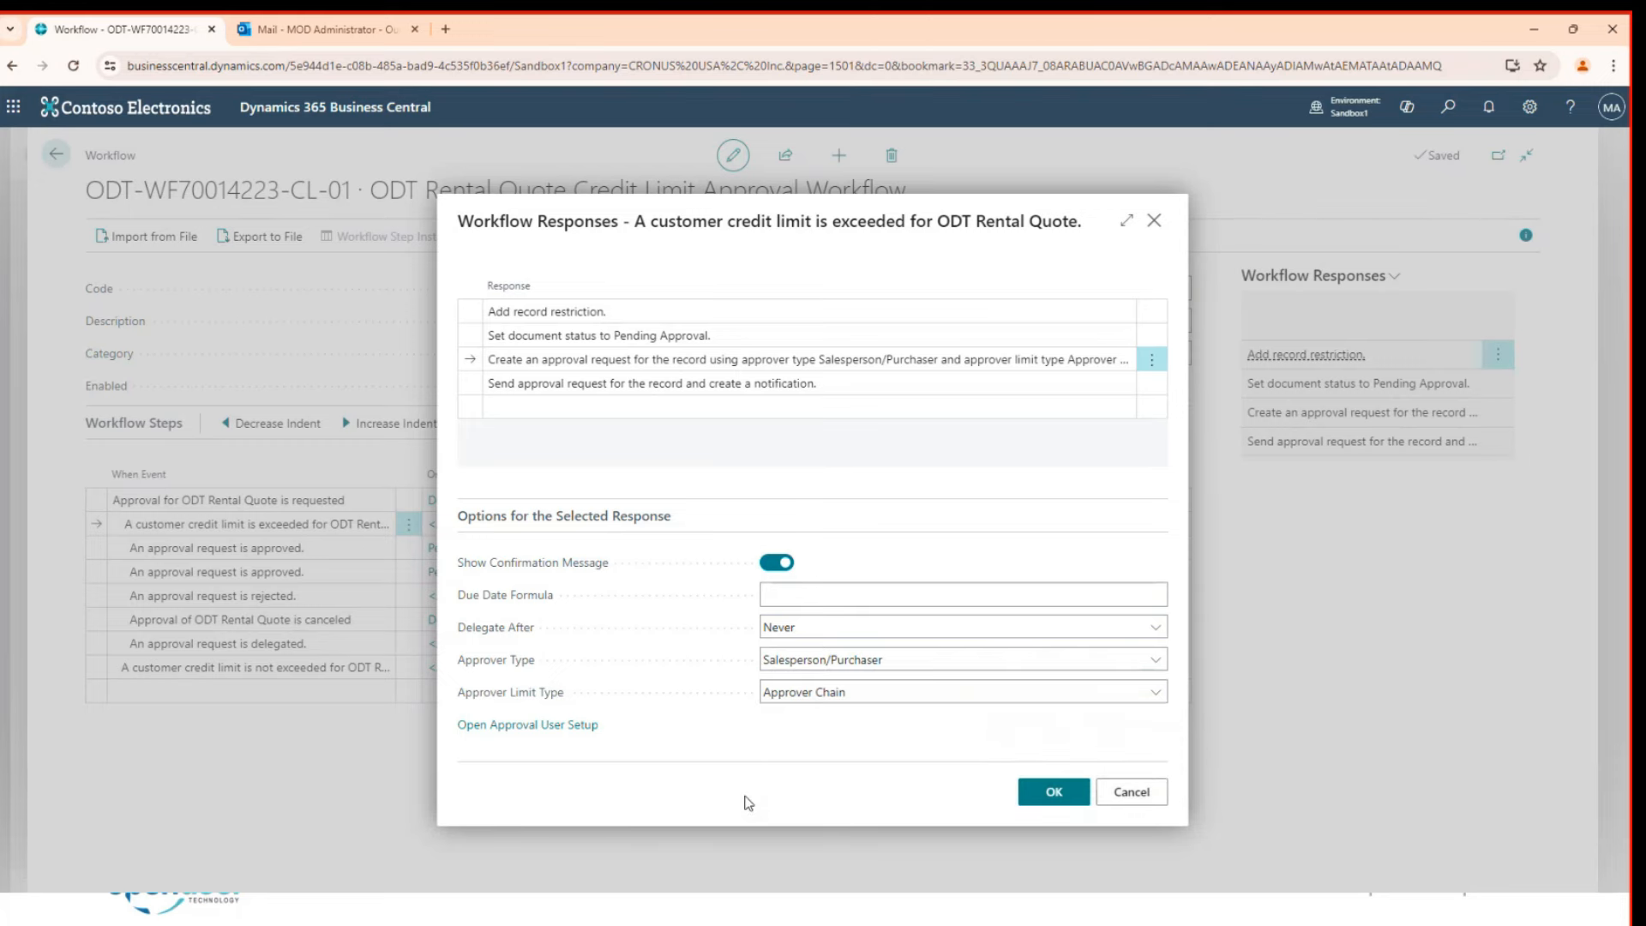
pyautogui.click(1131, 792)
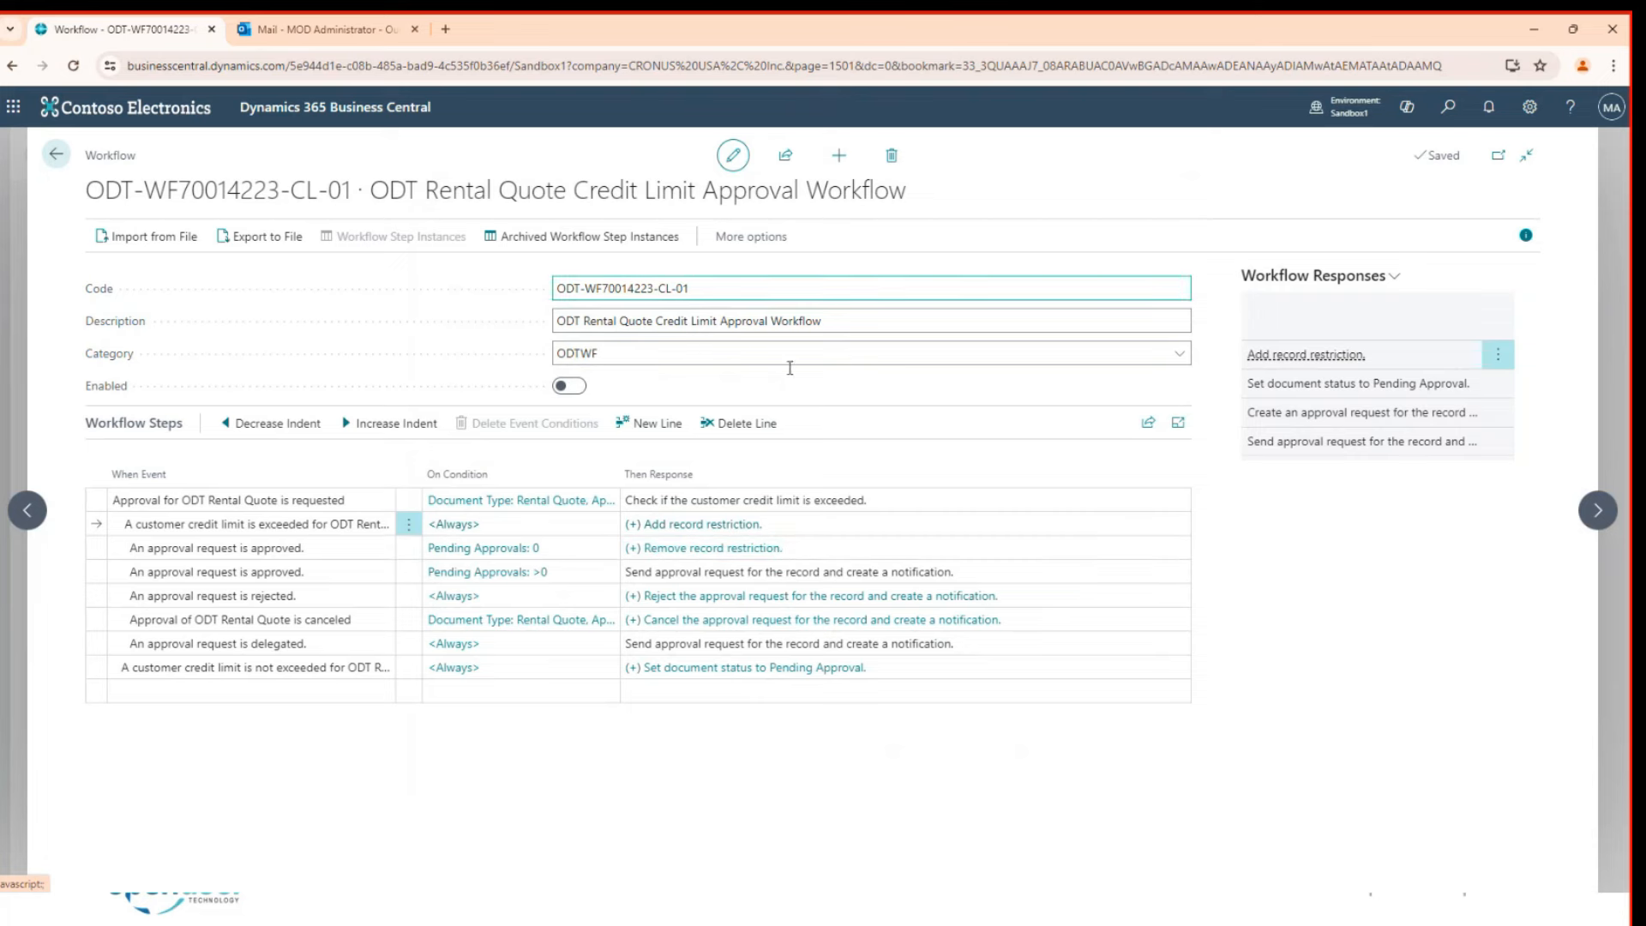
pyautogui.click(639, 321)
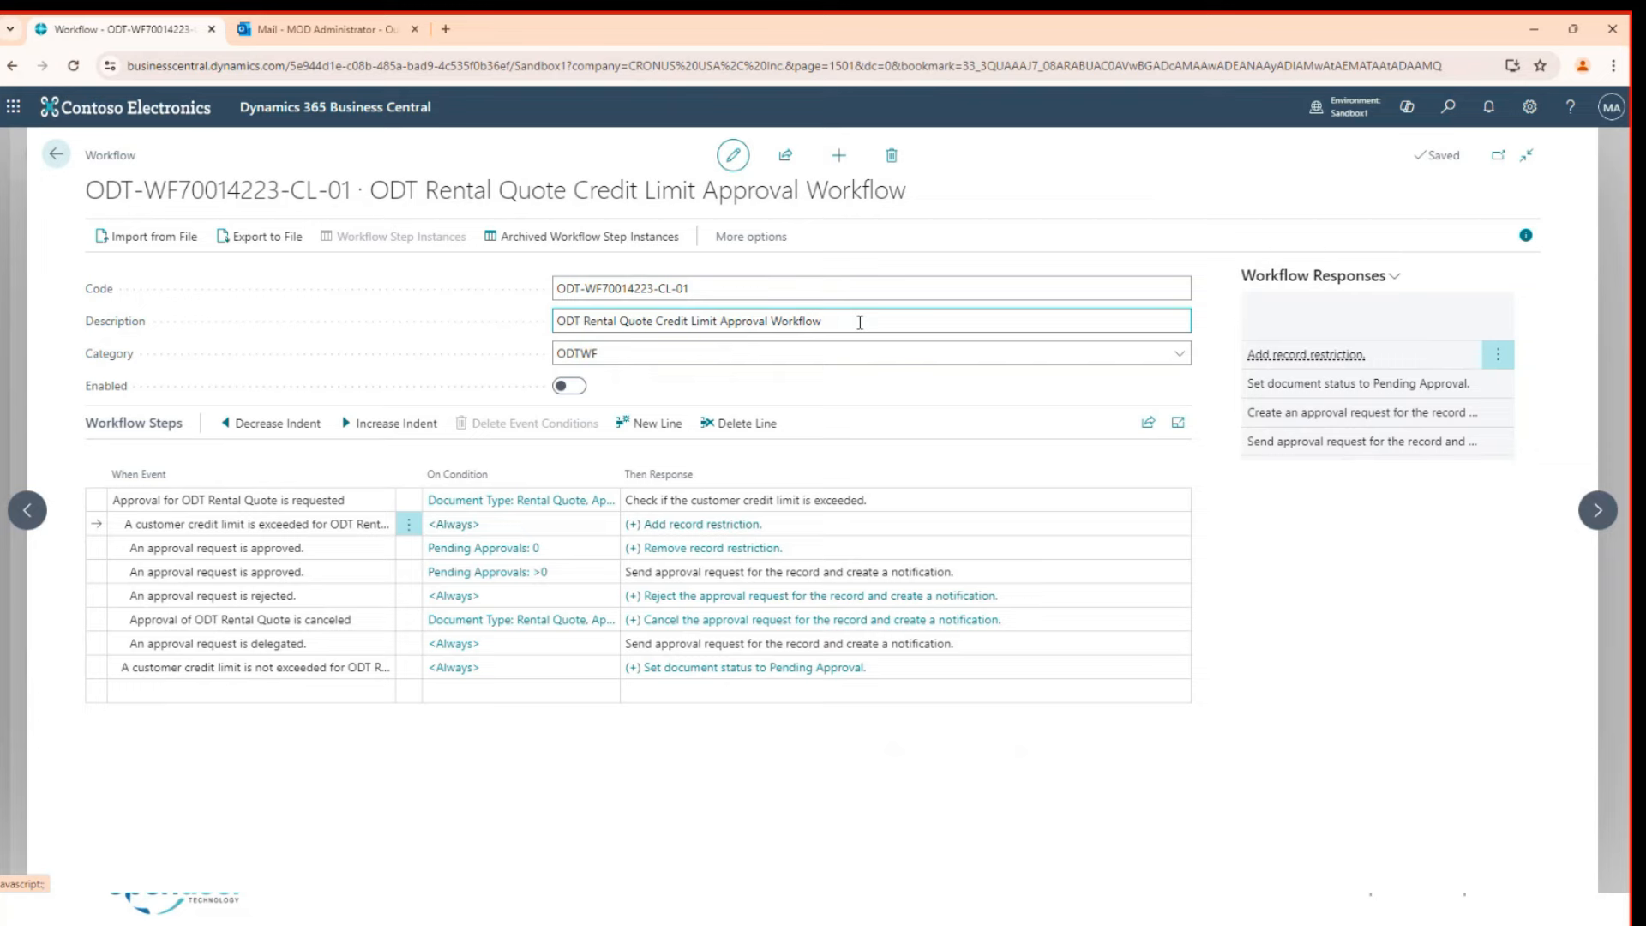
# Step: Open Approval User Setup and review each user's Rental Amount Approval Limit and Unlimited Rental Approval settings
pyautogui.click(1448, 106)
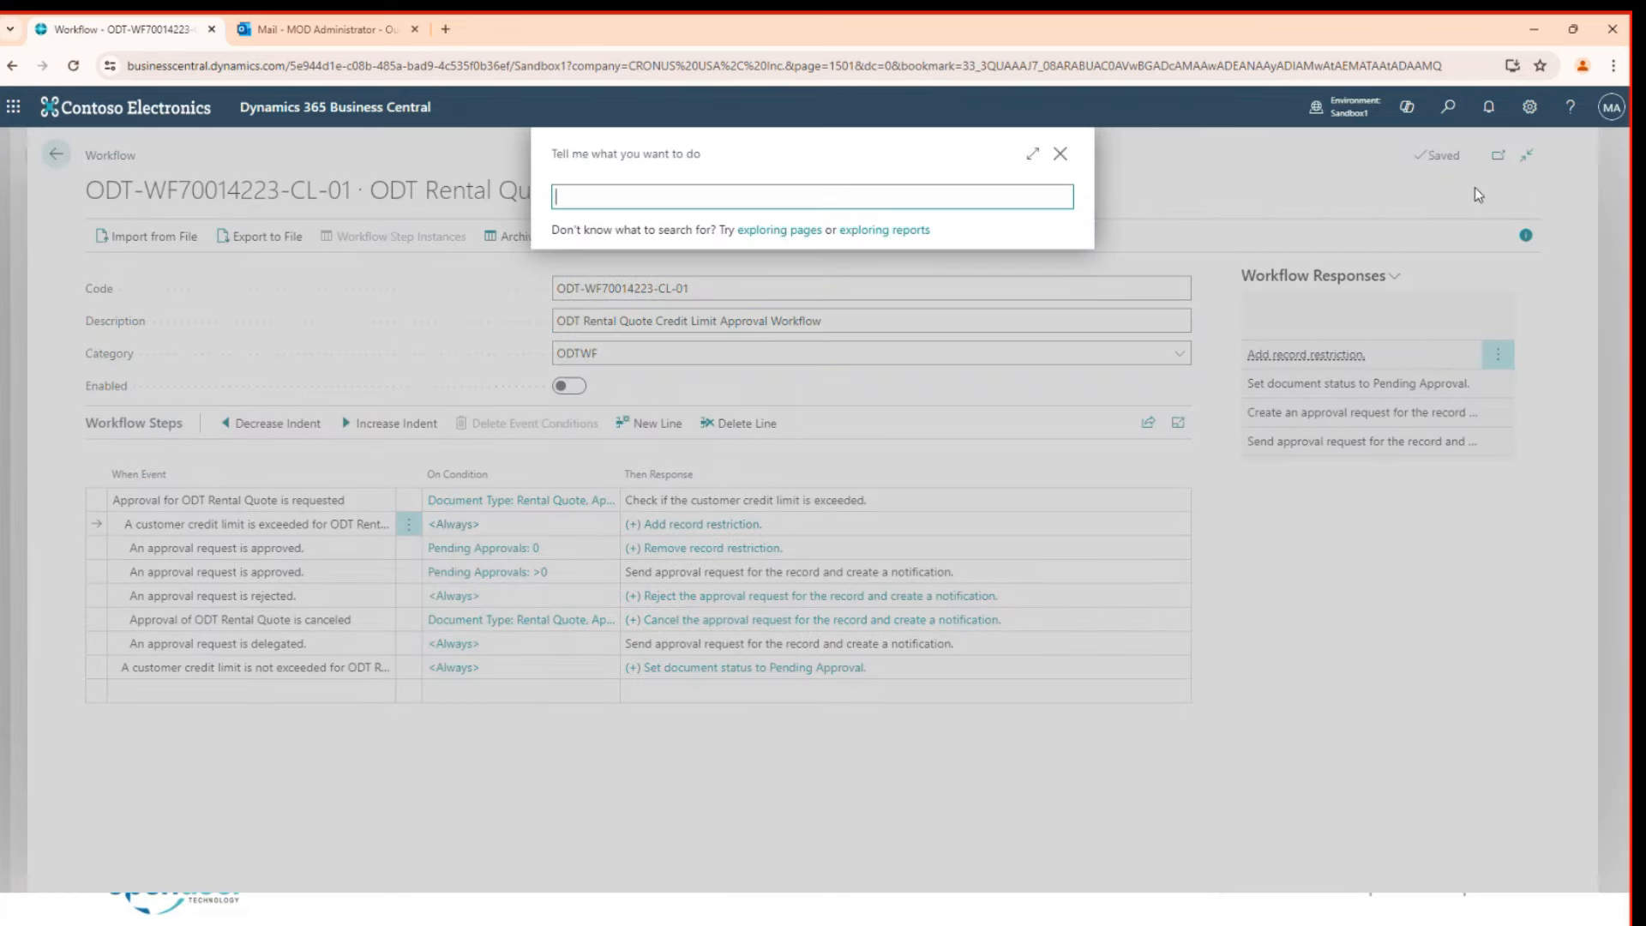
pyautogui.write('appro')
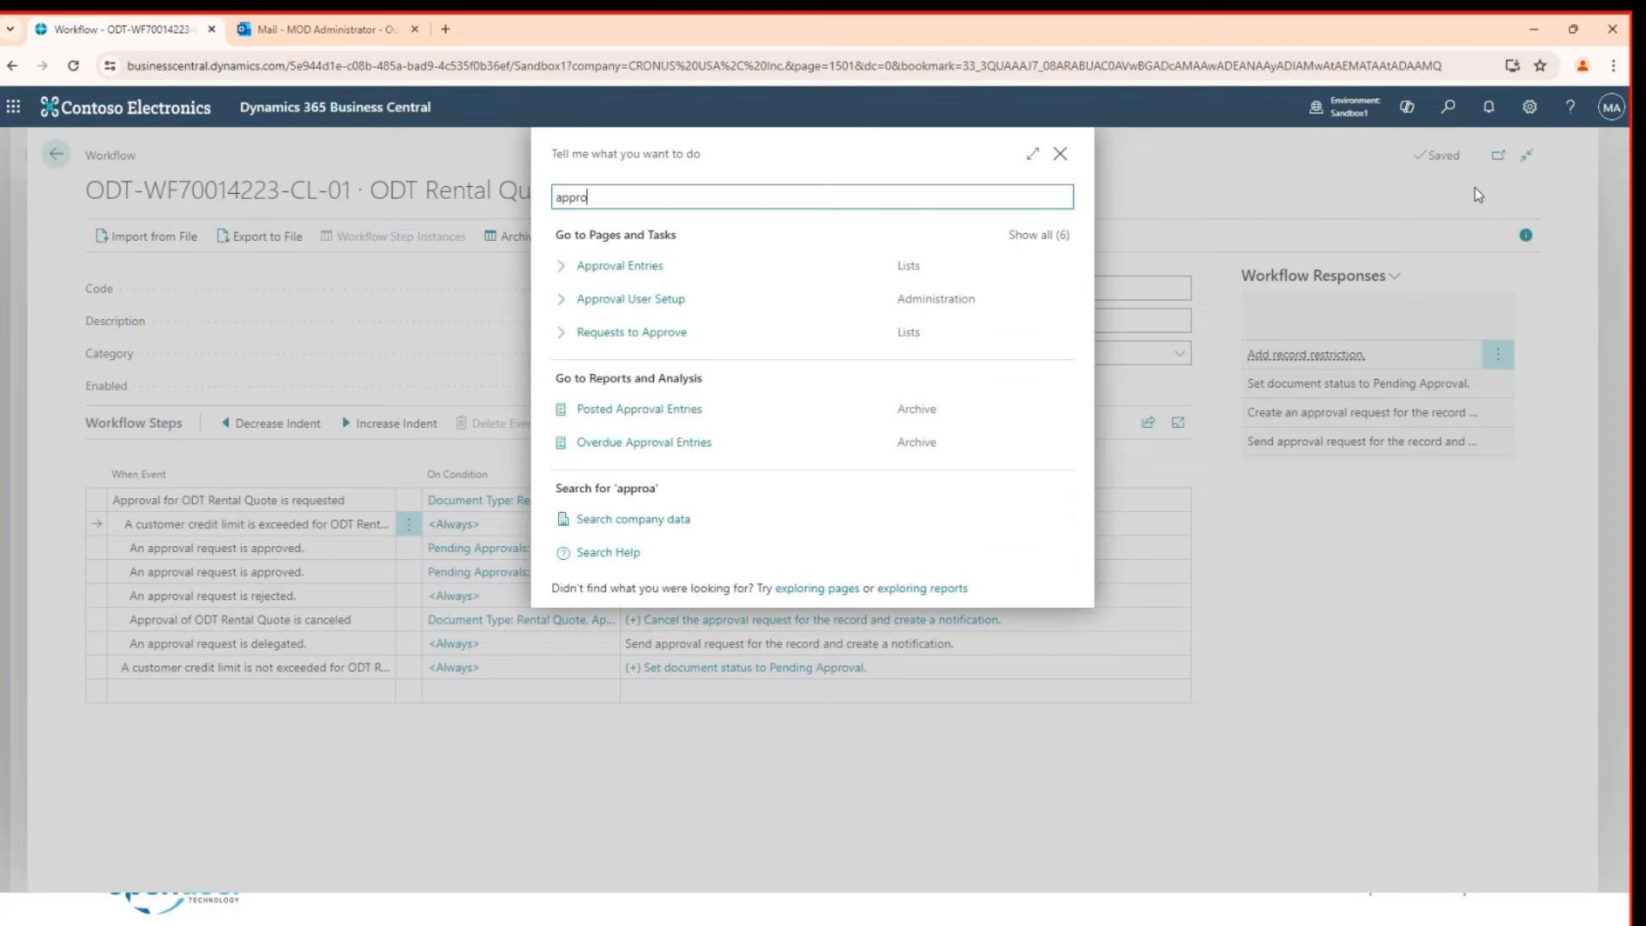
pyautogui.click(665, 310)
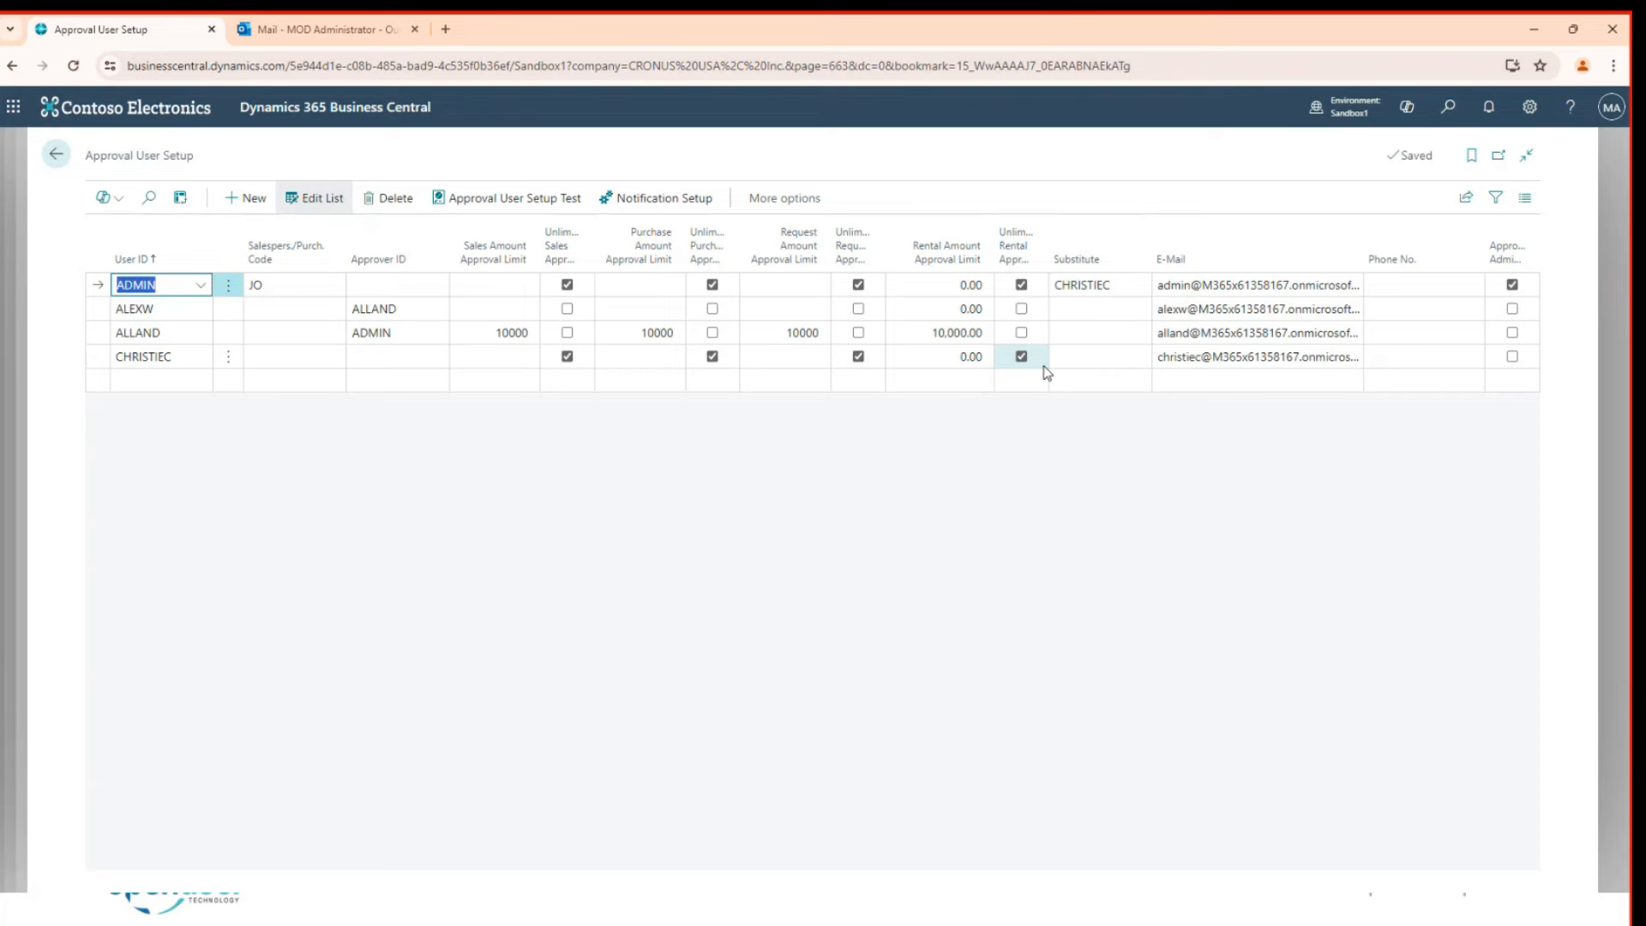
pyautogui.hotkey('alt', 'Tab')
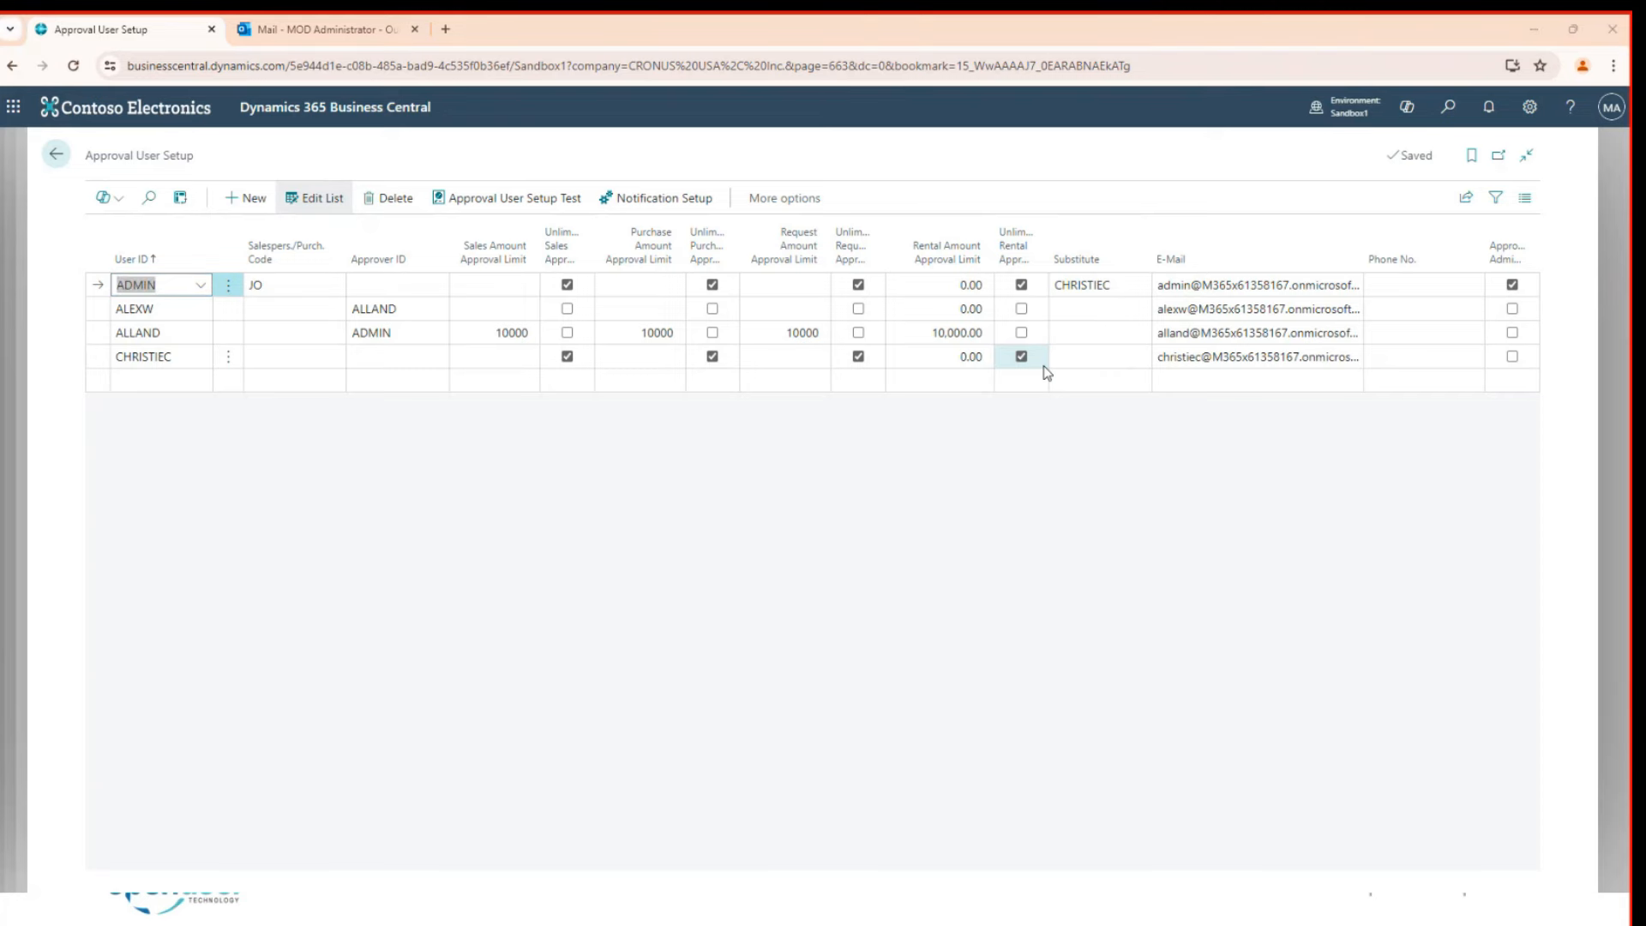